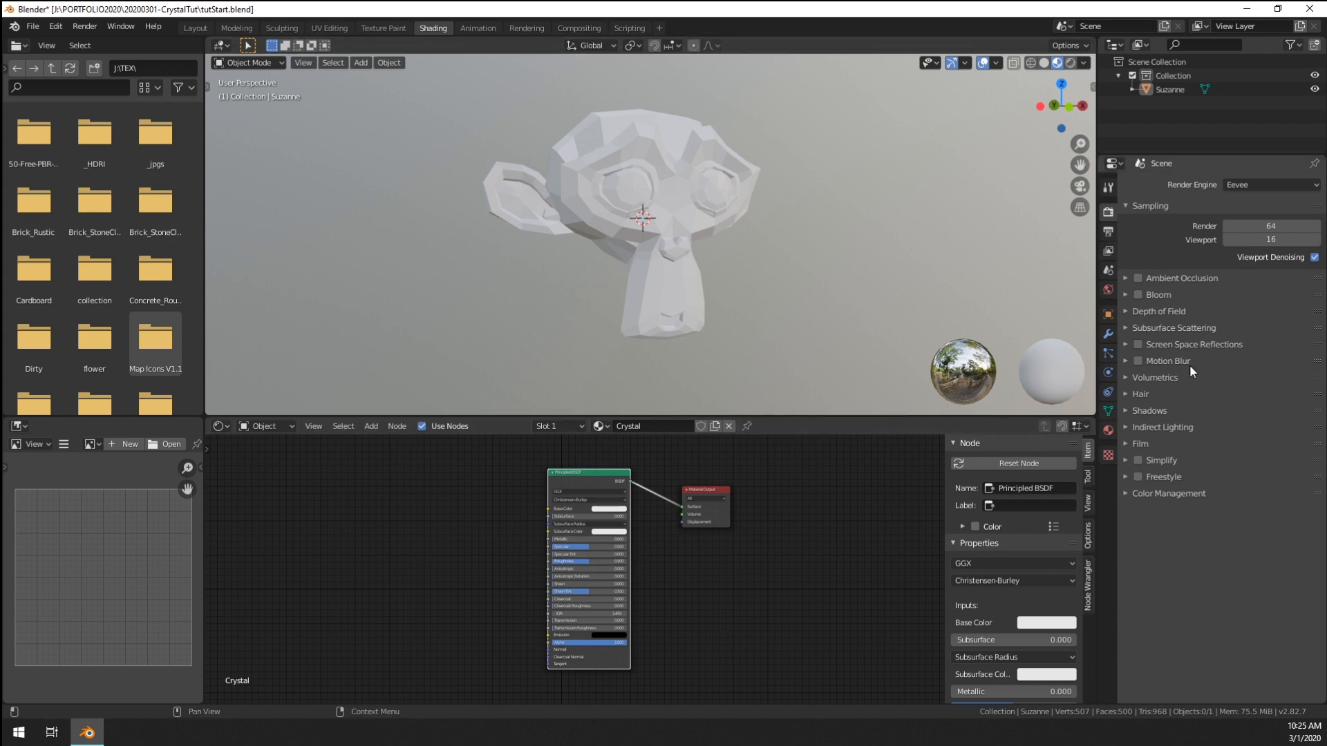
- Enable Bloom and Screen Space Reflections with Refraction in the Eevee render settings
left_click(1138, 295)
left_click(1126, 344)
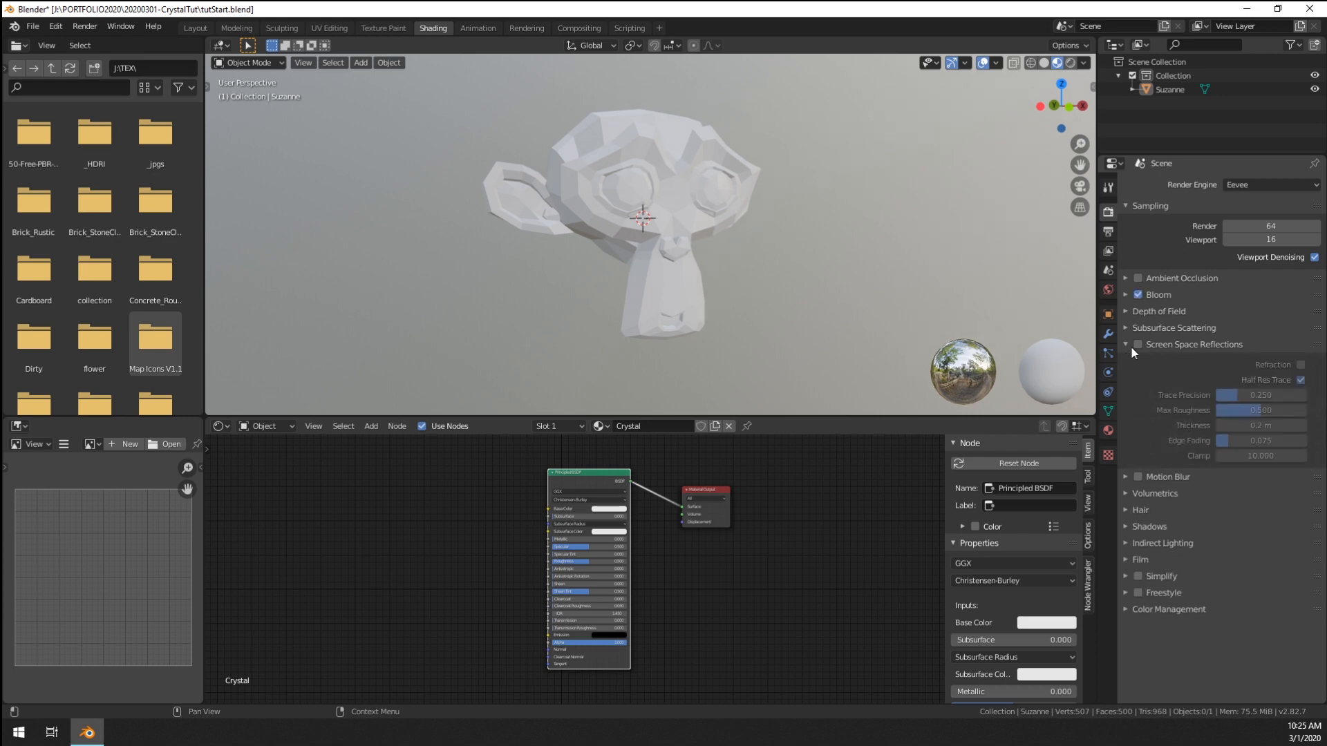
left_click(1137, 343)
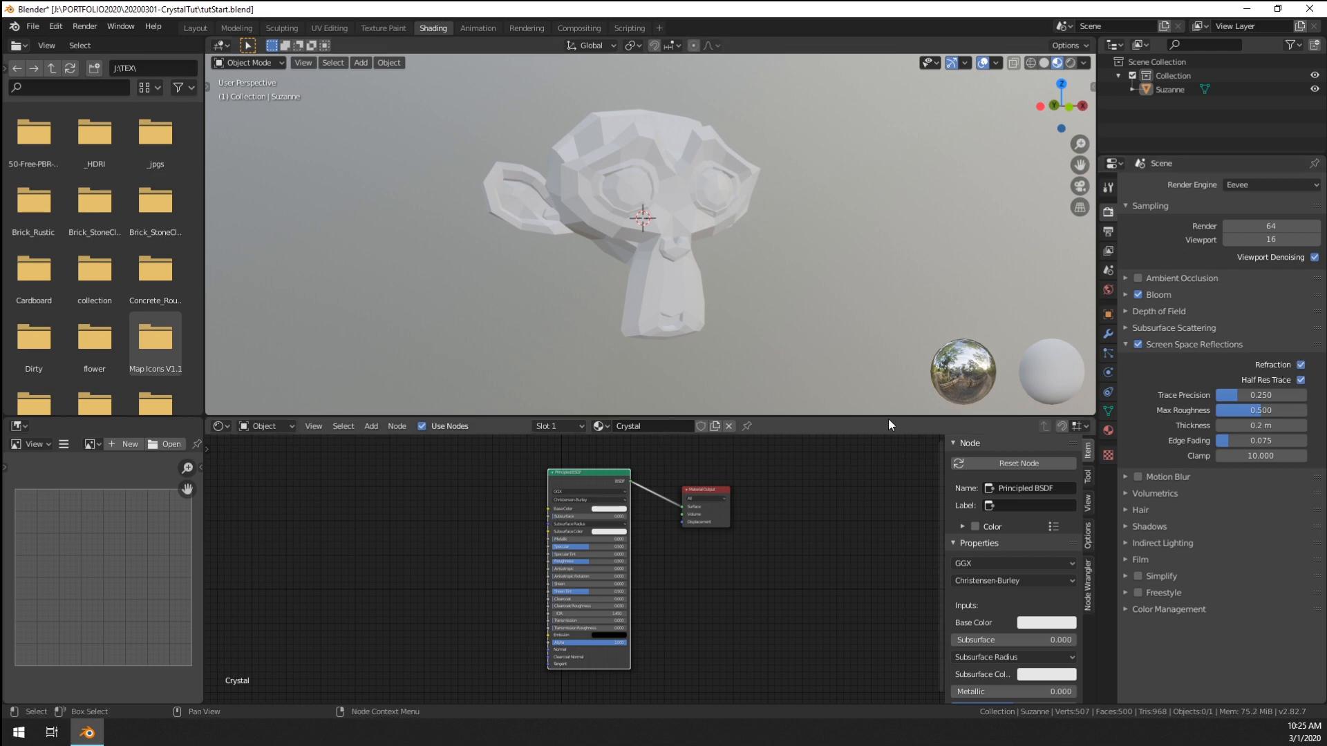
- Turn on Screen Space Refraction in the Crystal material's settings
left_click(1108, 430)
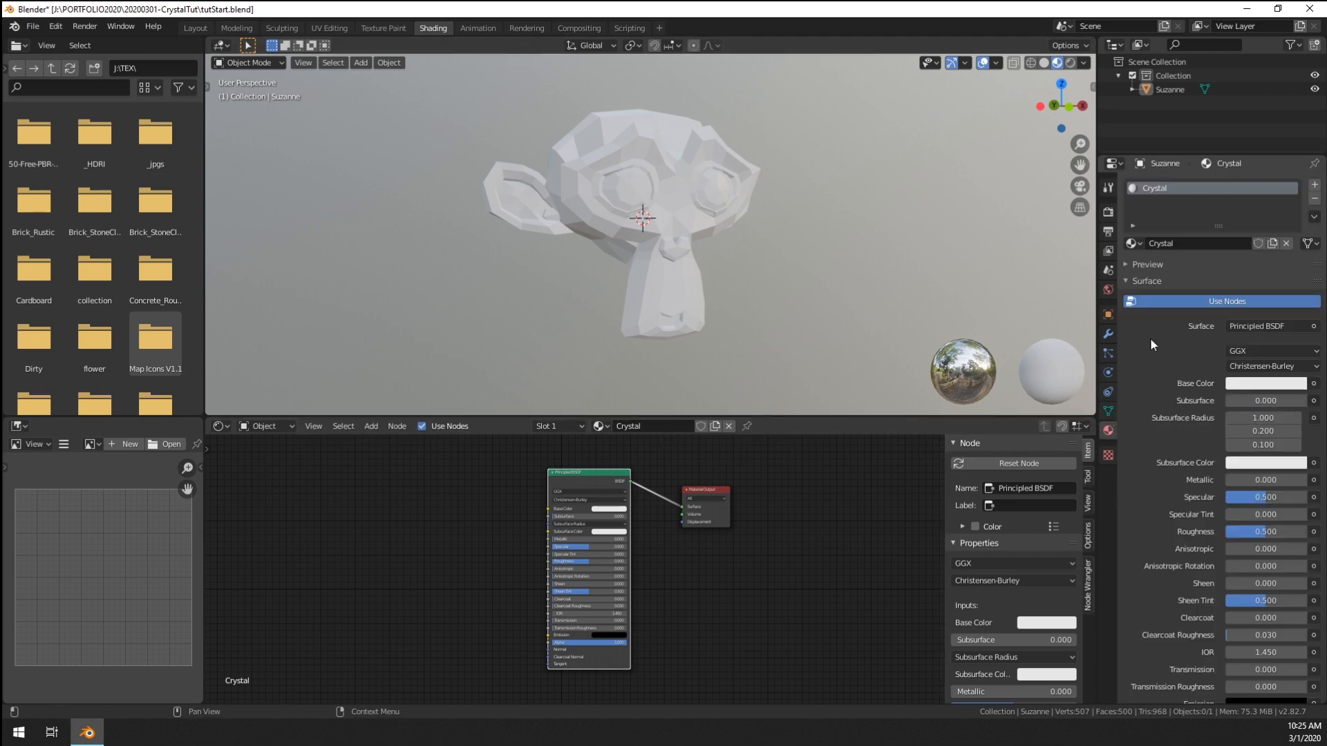
scroll(1157, 339, "down", 10)
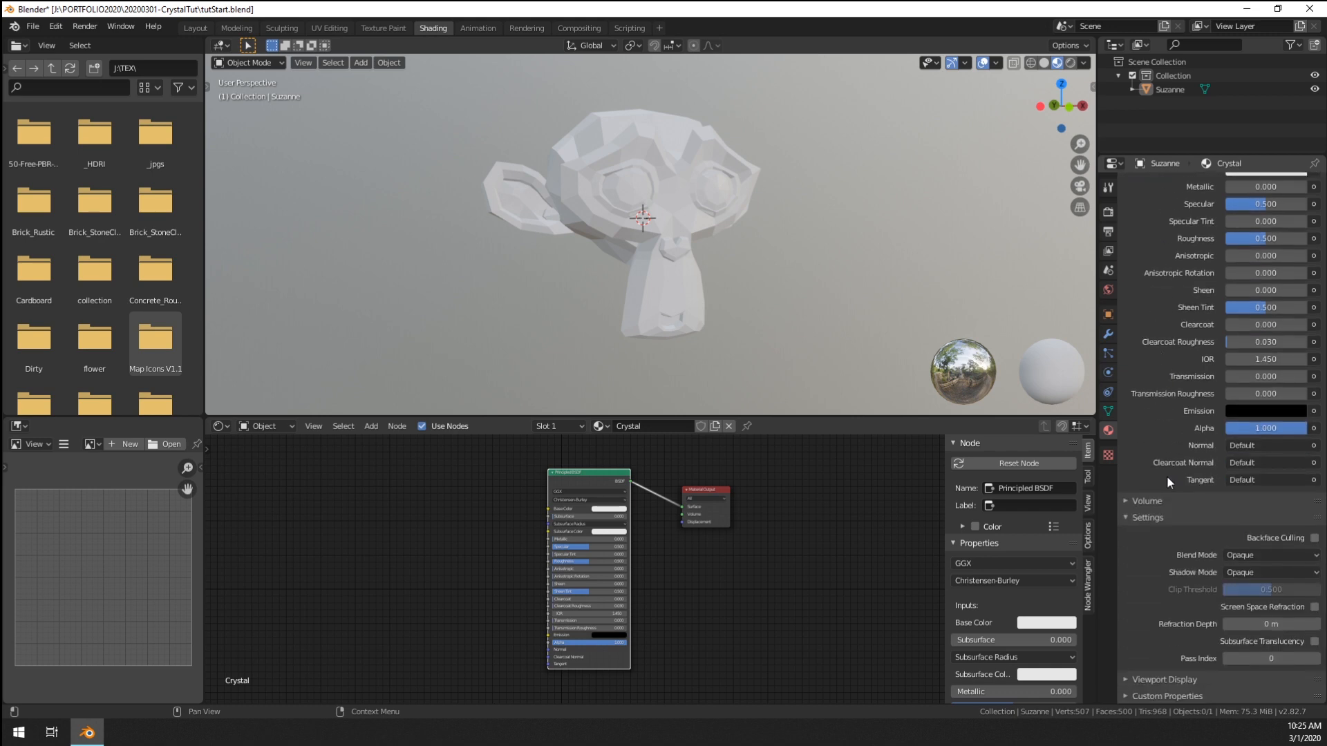
left_click(1314, 607)
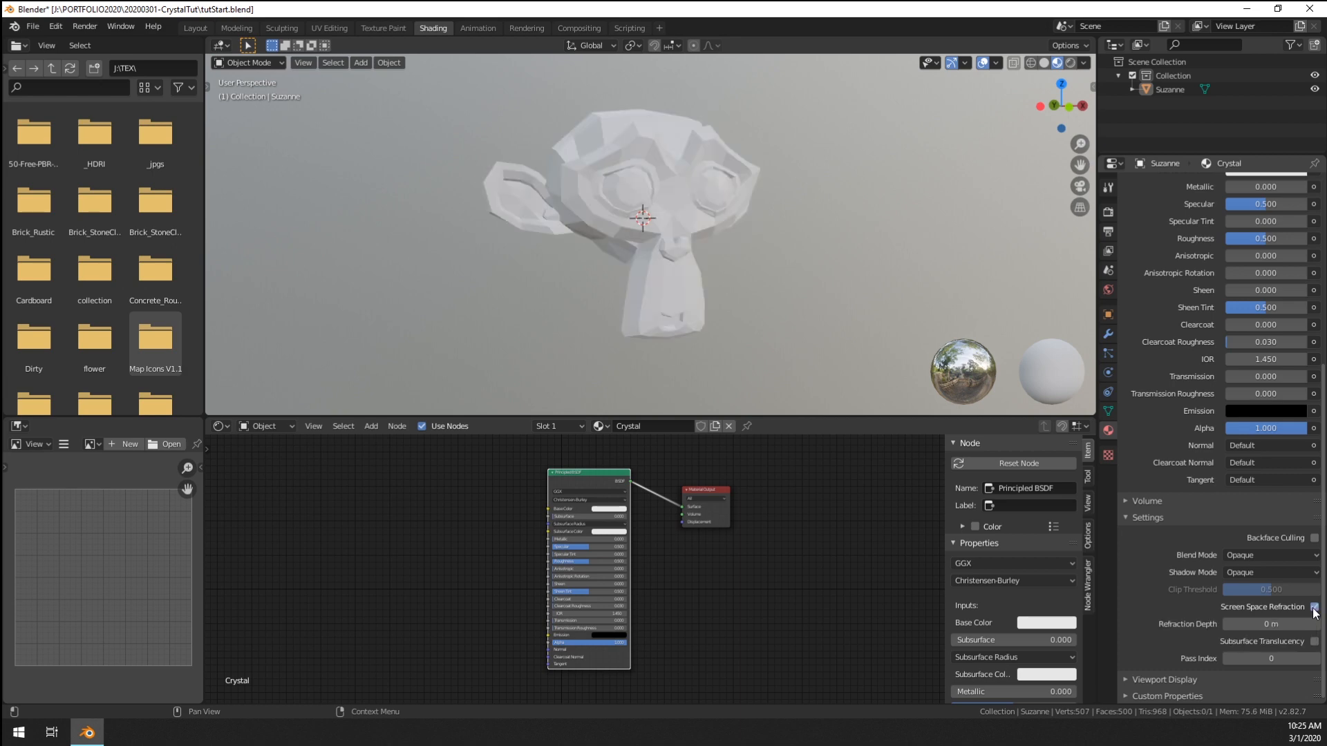
- Delete the Principled BSDF and add a Refraction BSDF node connected to the Material Output's Surface
middle_click_drag(838, 513, 900, 514)
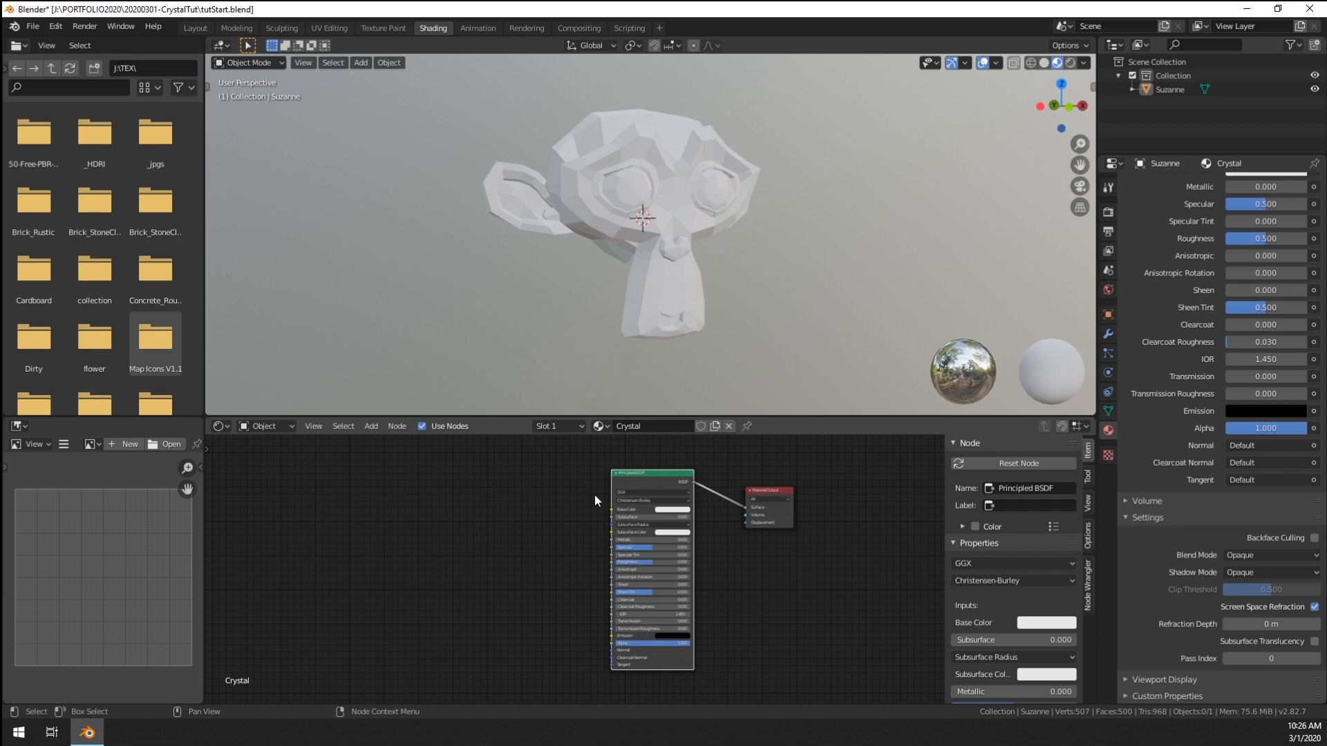
key("Delete")
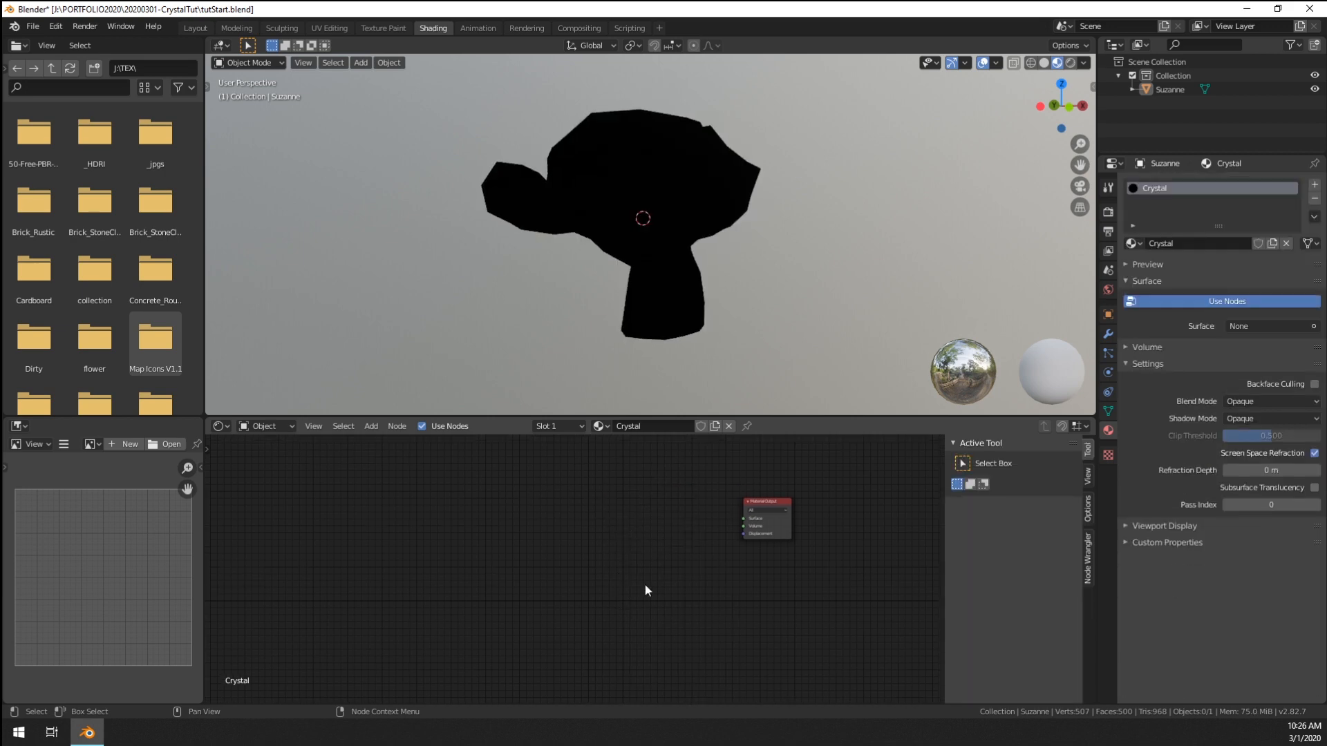
key("shift+a")
mouse_move(559, 491)
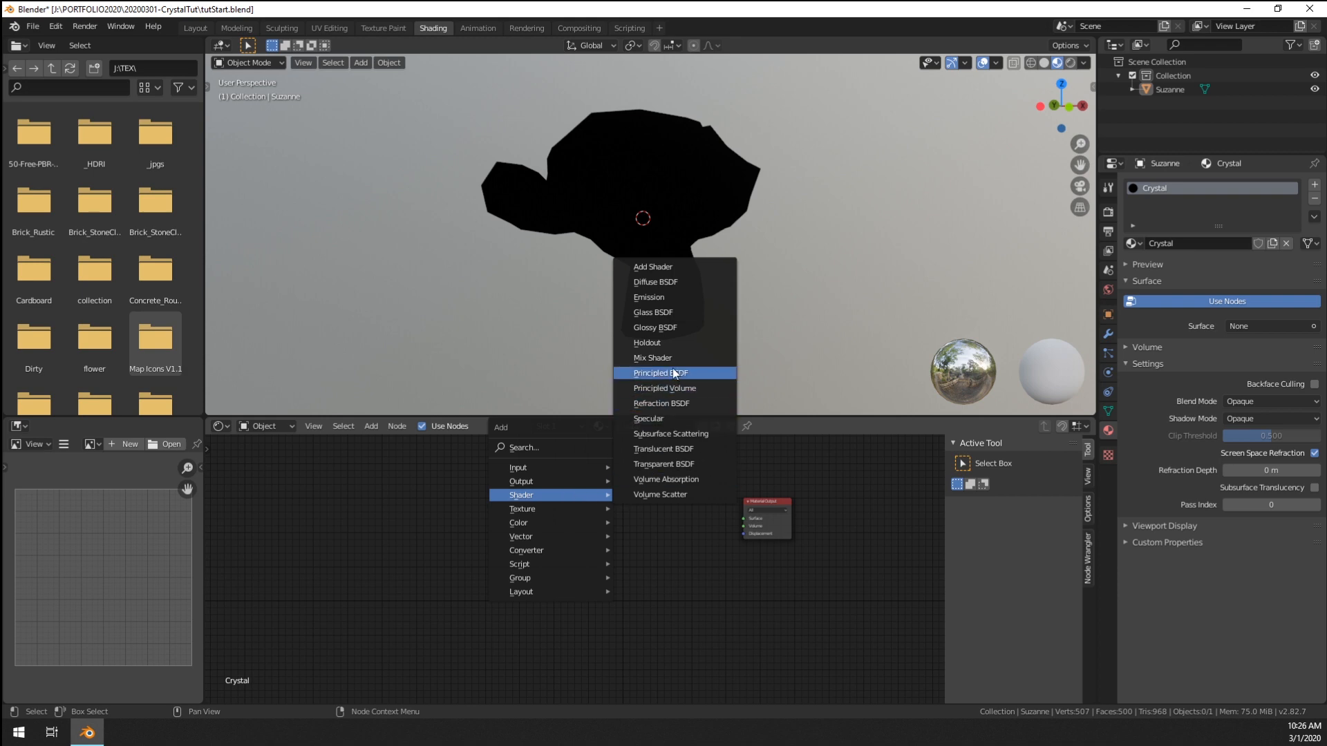
left_click(663, 403)
left_click(558, 475)
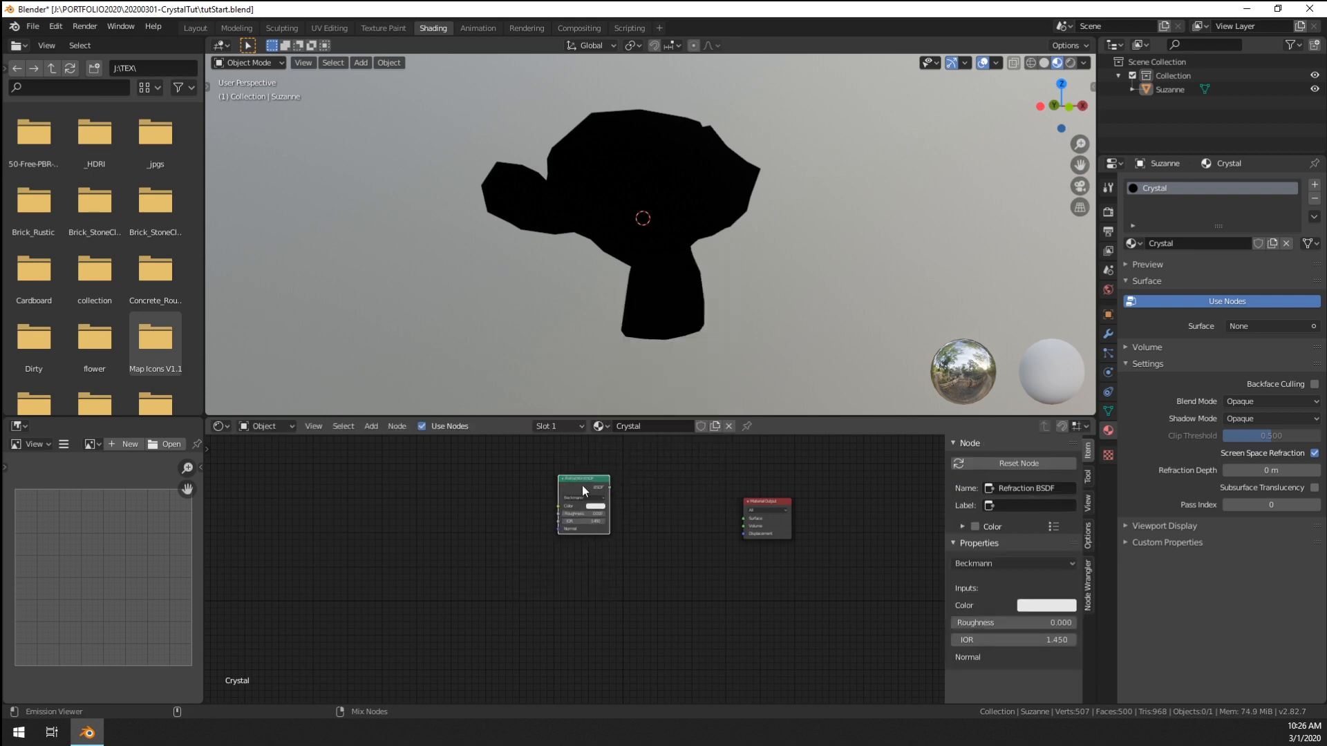
left_click(582, 485, "ctrl+shift")
middle_click_drag(760, 568, 783, 572)
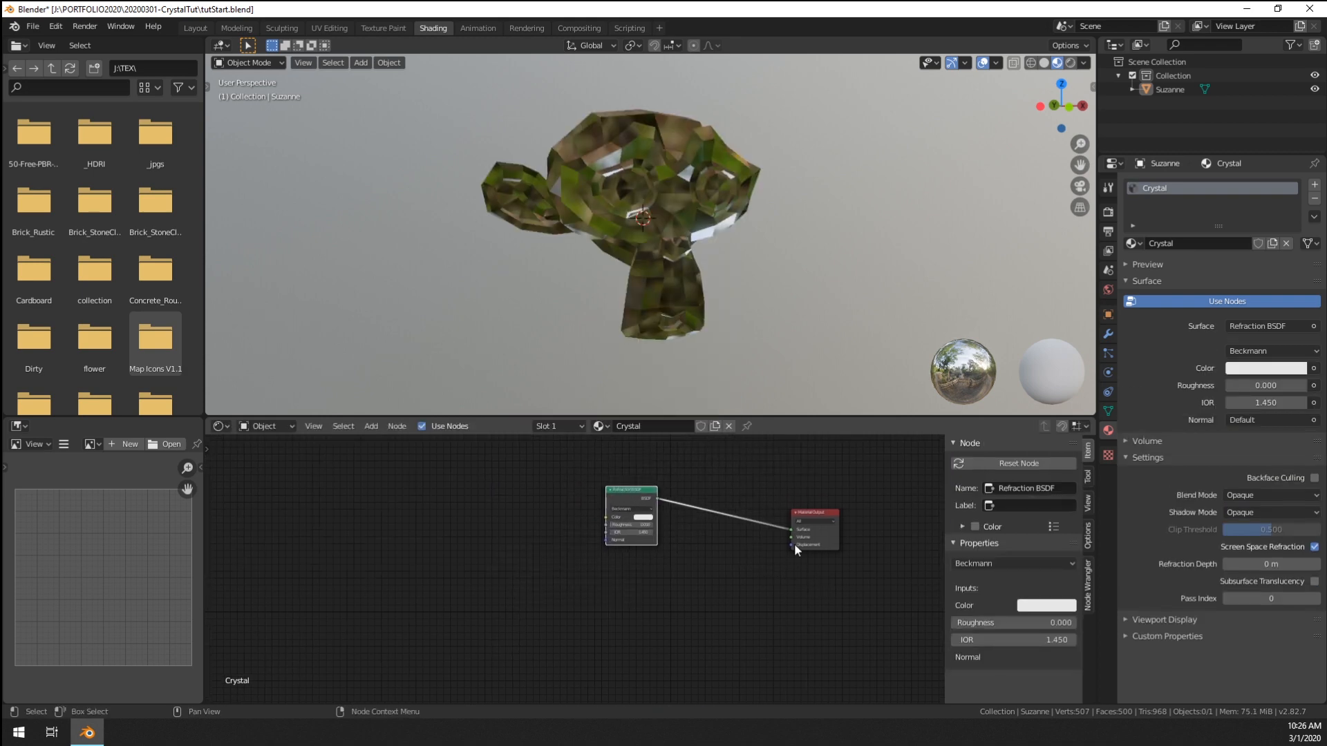
- Examine the refraction effect on the Suzanne model from several angles and distances
middle_click_drag(743, 304, 604, 241)
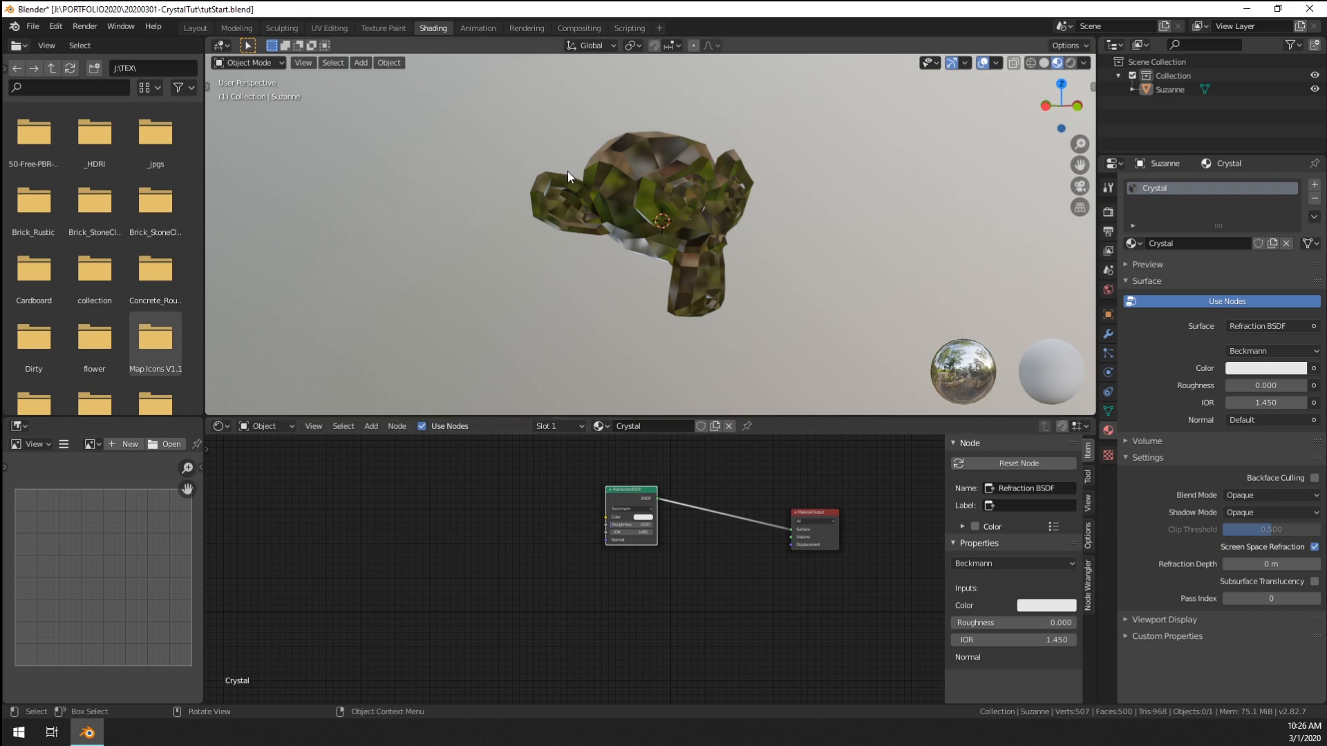
middle_click_drag(814, 216, 674, 246)
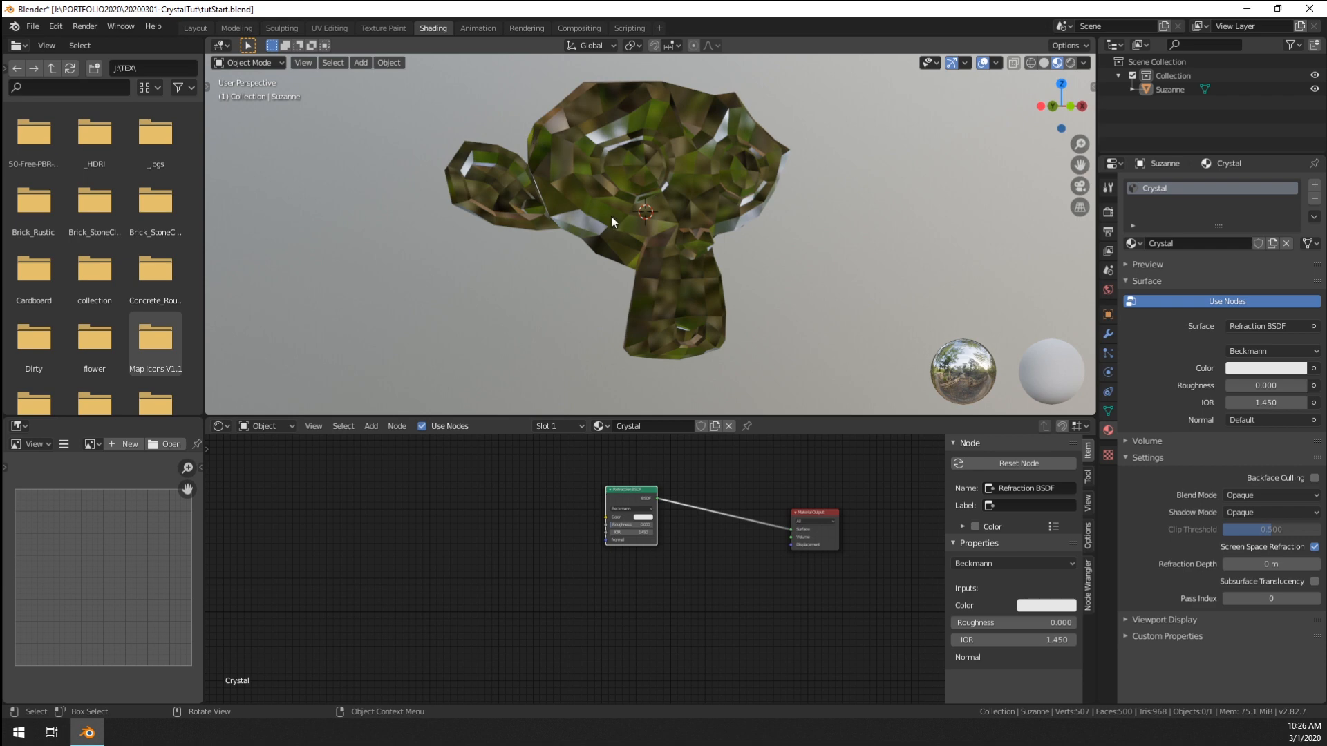
mouse_move(594, 232)
middle_mouse_down()
mouse_move(621, 248)
mouse_move(678, 240)
mouse_move(570, 233)
middle_mouse_up()
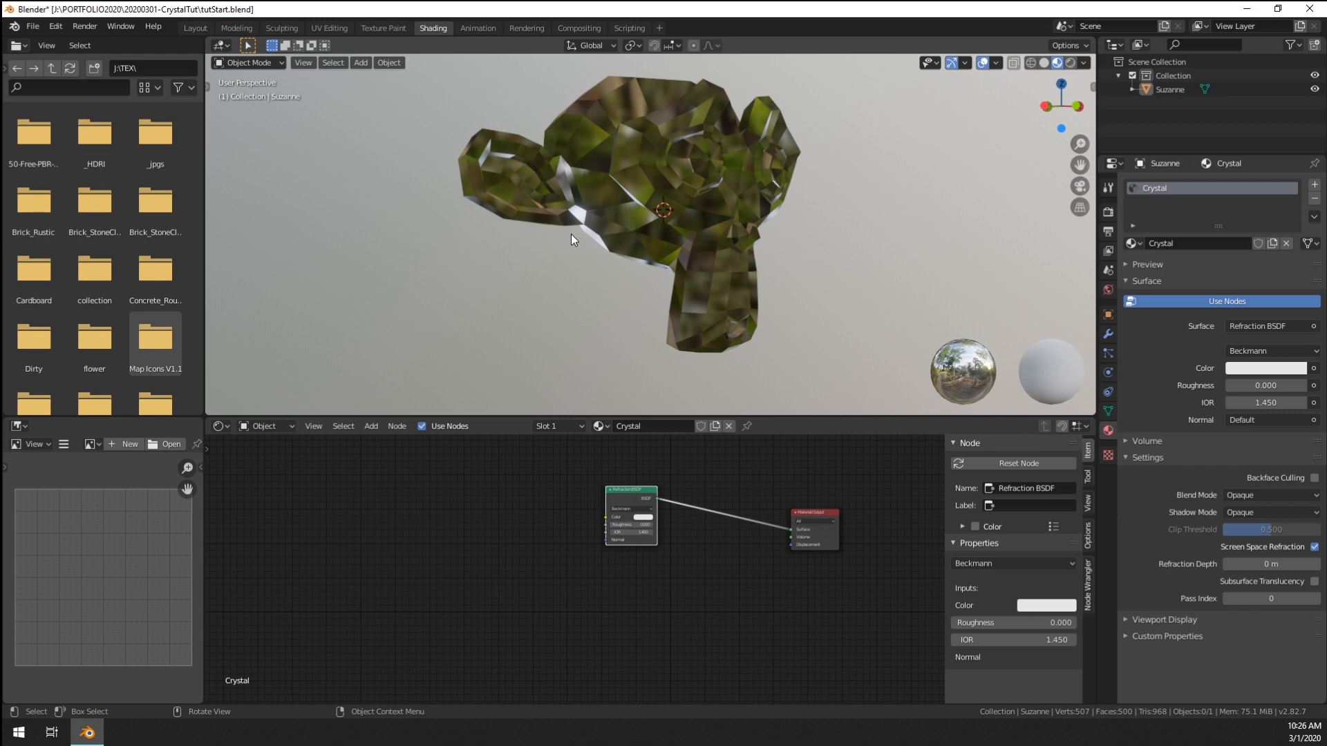
middle_click_drag(570, 233, 582, 191)
scroll(582, 190, "up", 4)
scroll(578, 185, "down", 3)
middle_click_drag(666, 249, 657, 195)
scroll(698, 556, "up", 1)
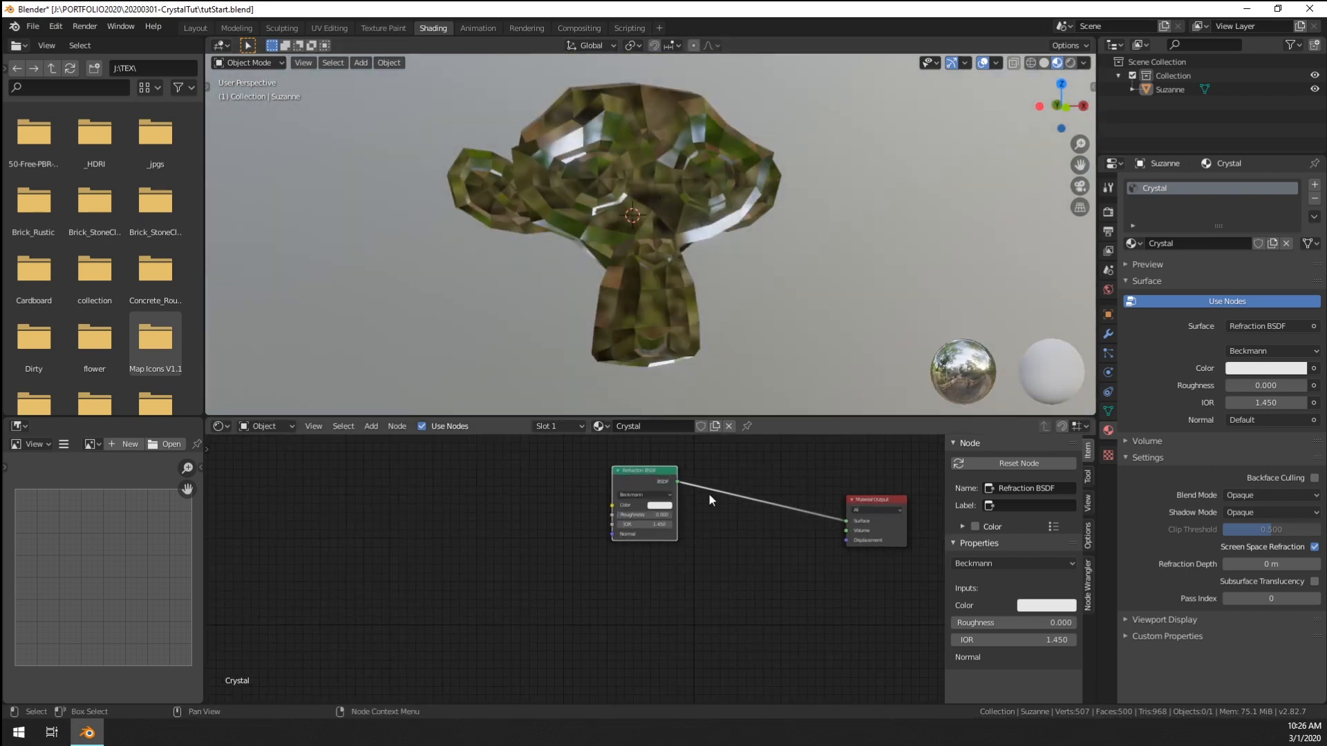
- Duplicate the Refraction BSDF node twice and stack the three copies in a column away from the Material Output
middle_click_drag(708, 492, 633, 543)
left_click_drag(565, 518, 570, 474)
key("shift+d")
left_click(576, 553)
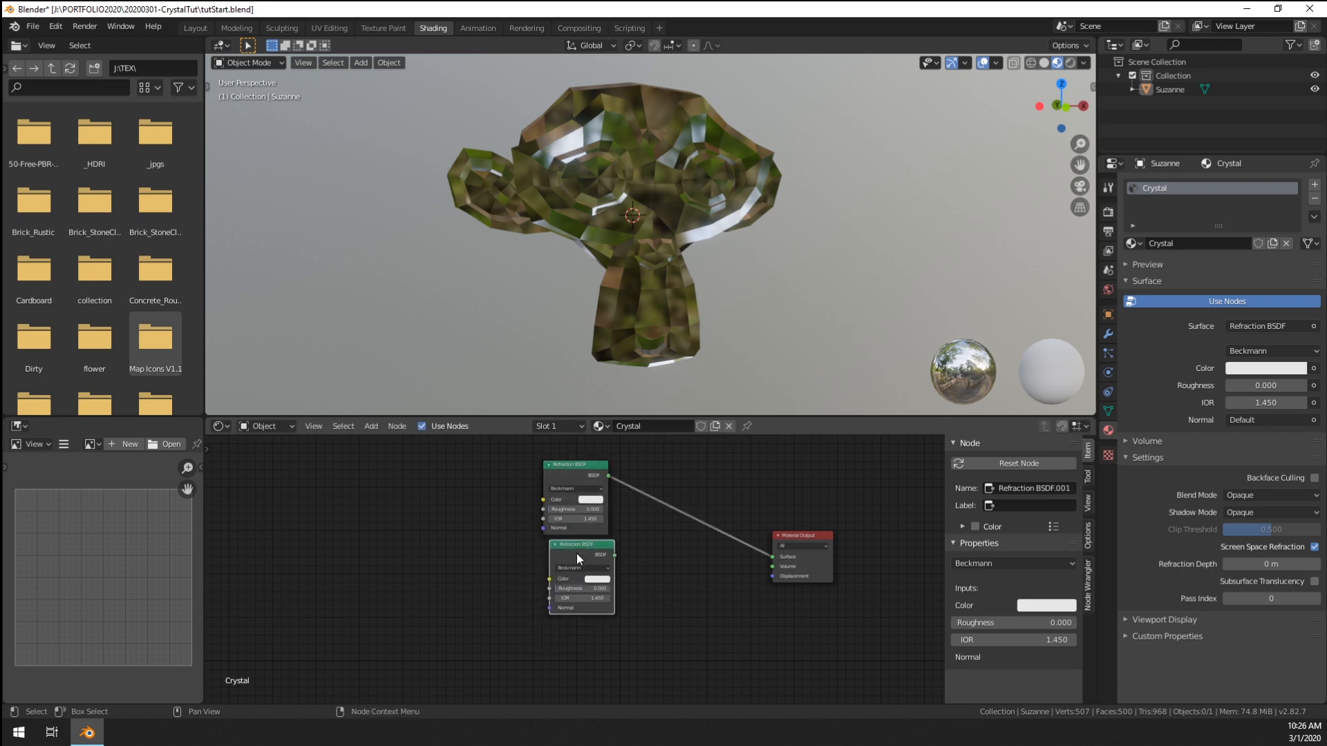
key("shift+d")
left_click(574, 644)
left_click_drag(498, 503, 472, 646)
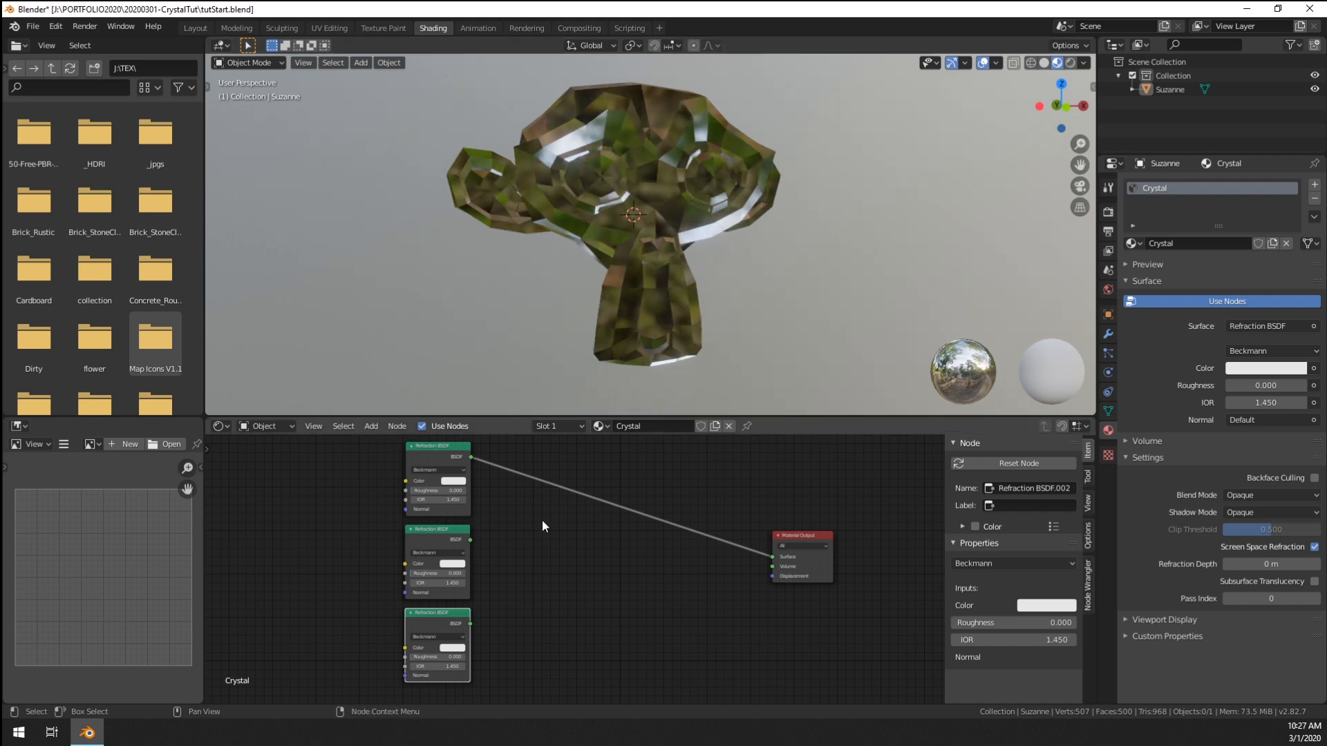
- Set the three Refraction BSDF colors from top to bottom to pure red, pure green and pure blue, each with its channel at 1.000
left_click(455, 481)
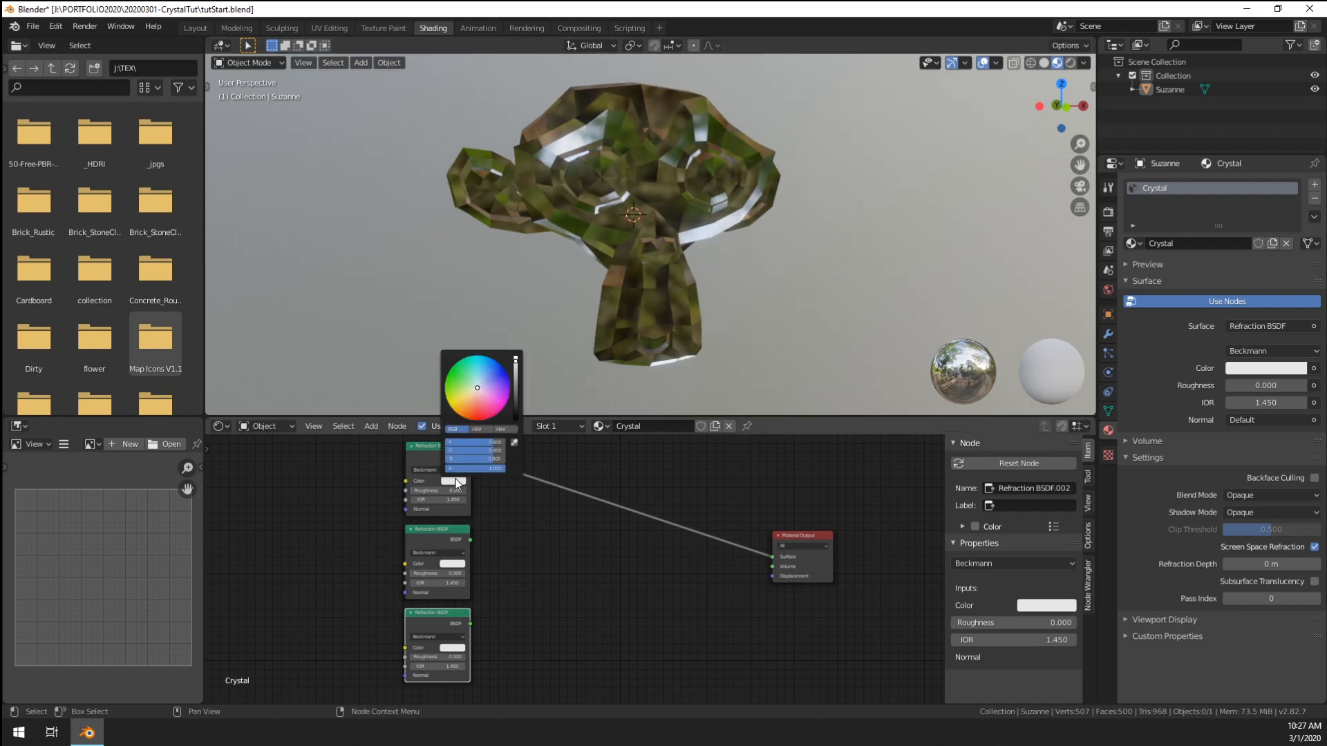
mouse_move(478, 441)
left_mouse_down()
mouse_move(511, 442)
mouse_move(442, 459)
left_mouse_up()
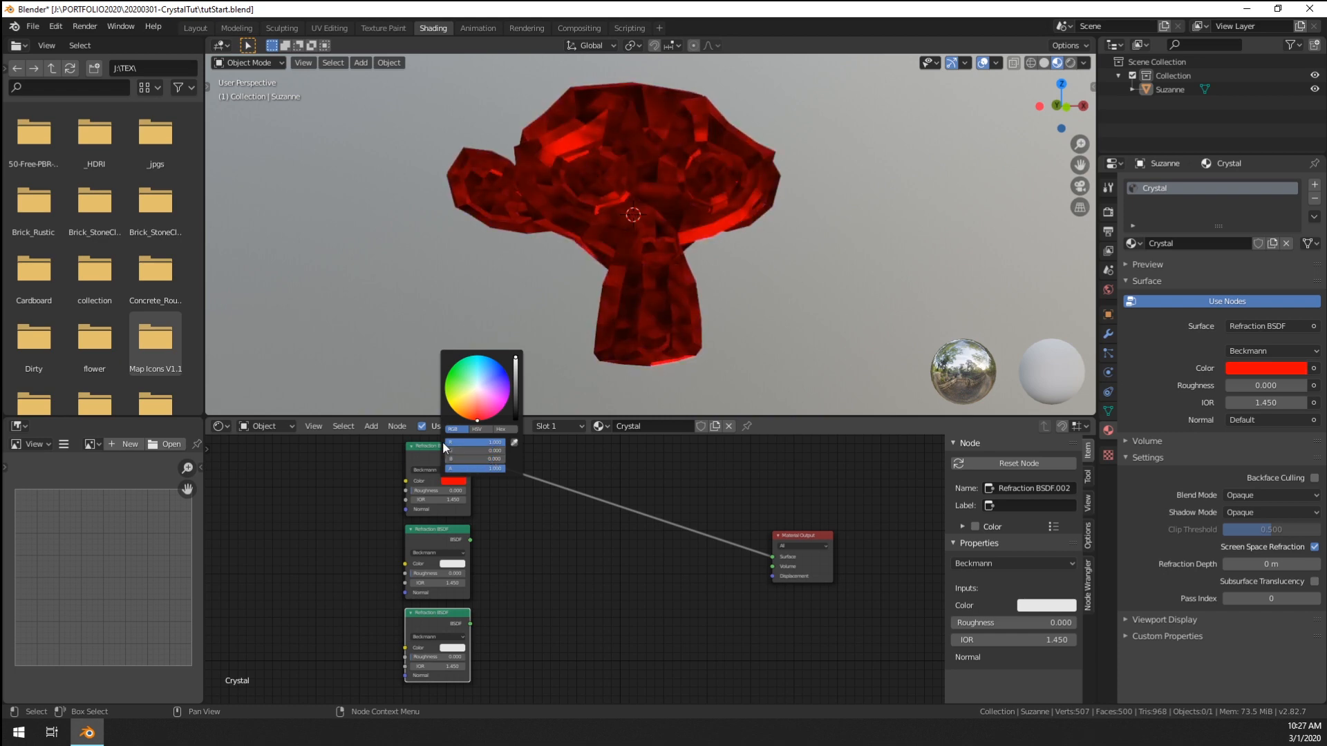
left_click(452, 564)
mouse_move(485, 527)
left_mouse_down()
mouse_move(462, 527)
mouse_move(504, 533)
mouse_move(456, 543)
left_mouse_up()
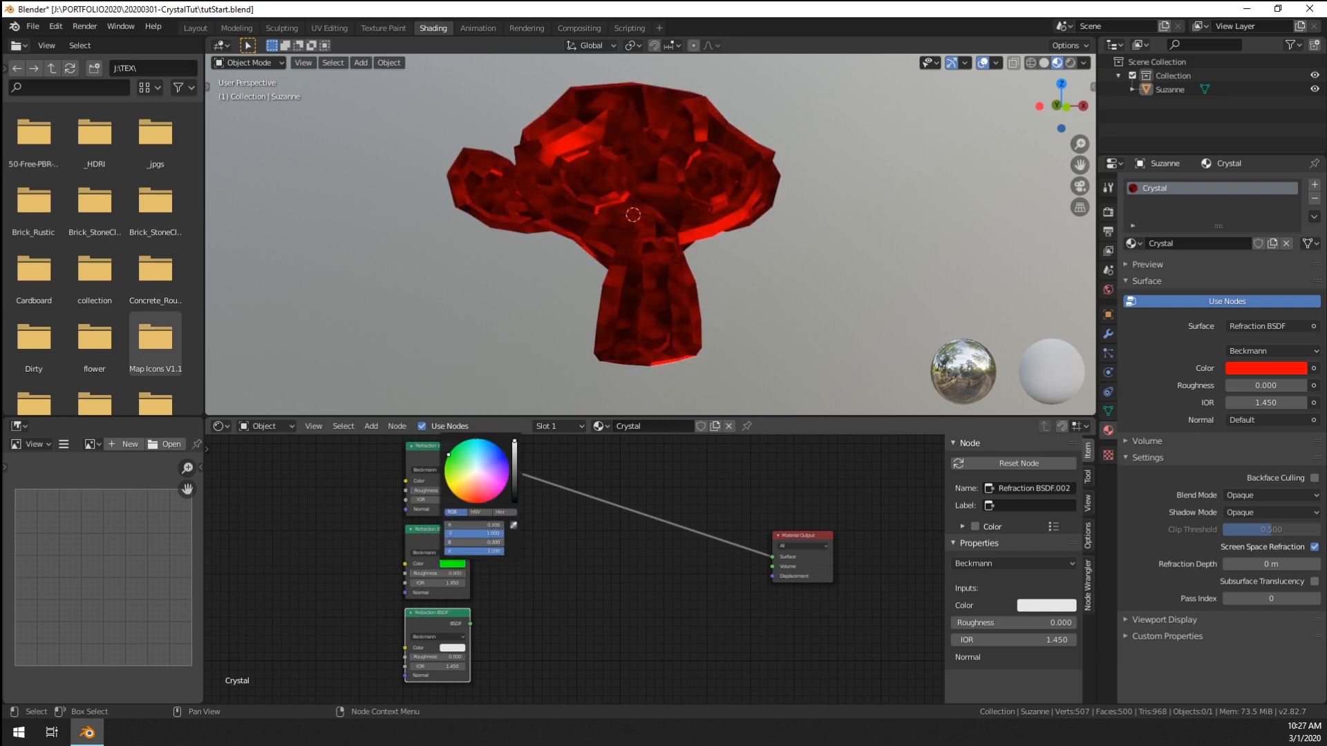
left_click(453, 647)
mouse_move(474, 610)
left_mouse_down()
mouse_move(442, 609)
mouse_move(491, 626)
left_mouse_up()
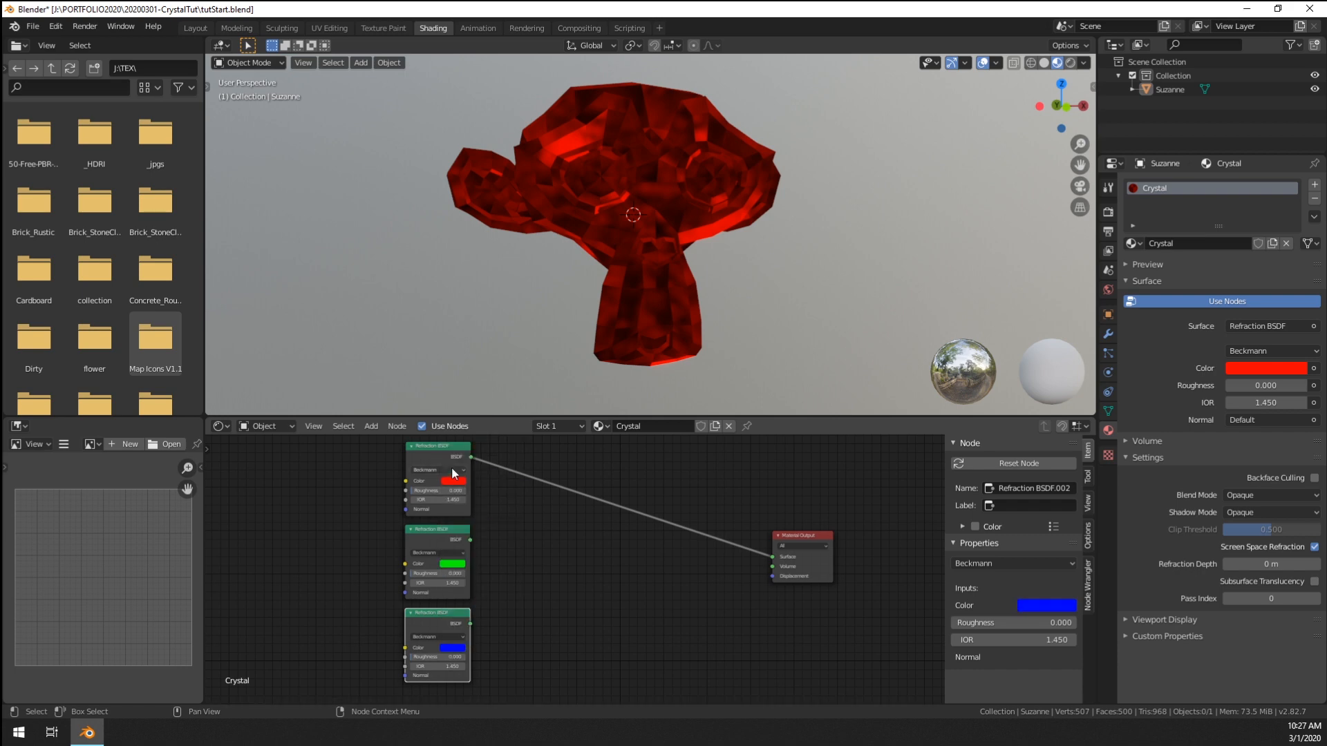
scroll(442, 459, "up", 2)
left_click(422, 450)
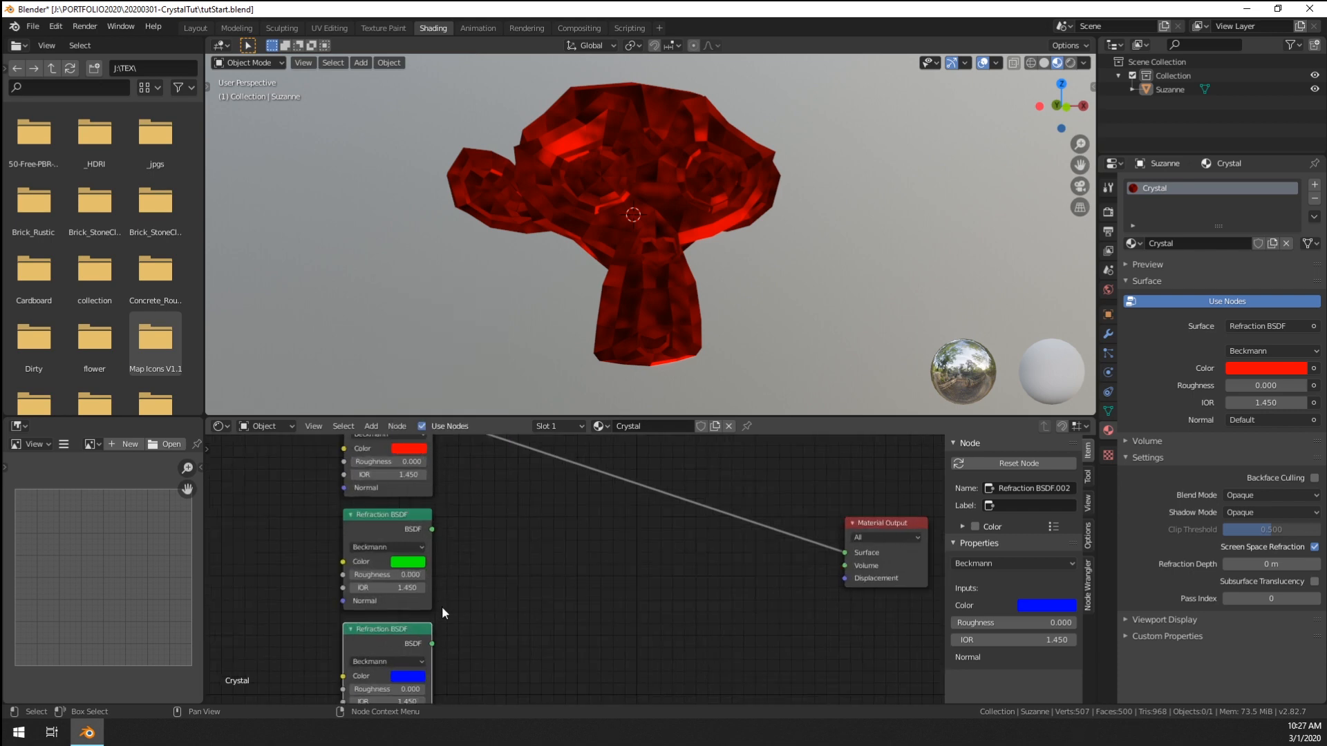
left_click(407, 562)
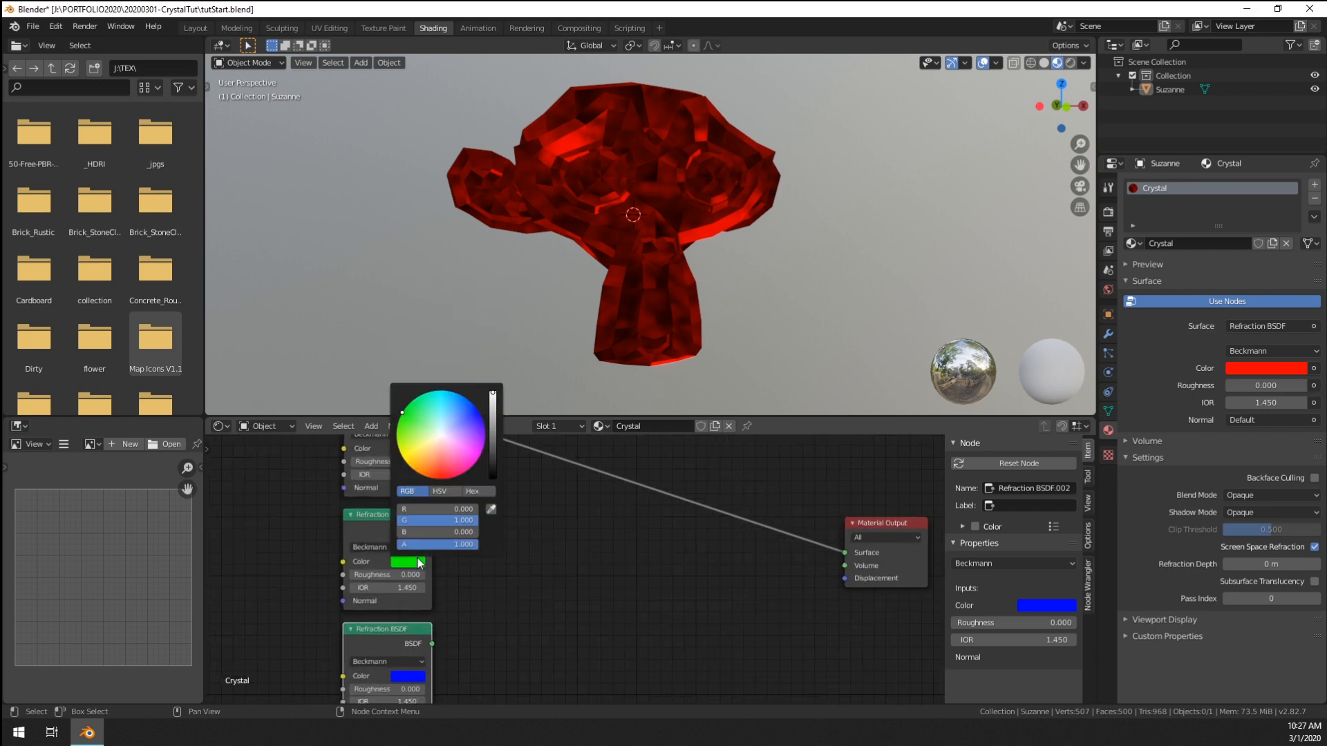
left_click(416, 677)
- Insert an Add Shader node after the red Refraction BSDF and connect the green Refraction BSDF to its second input
scroll(558, 541, "down", 2)
key("shift+a")
mouse_move(545, 508)
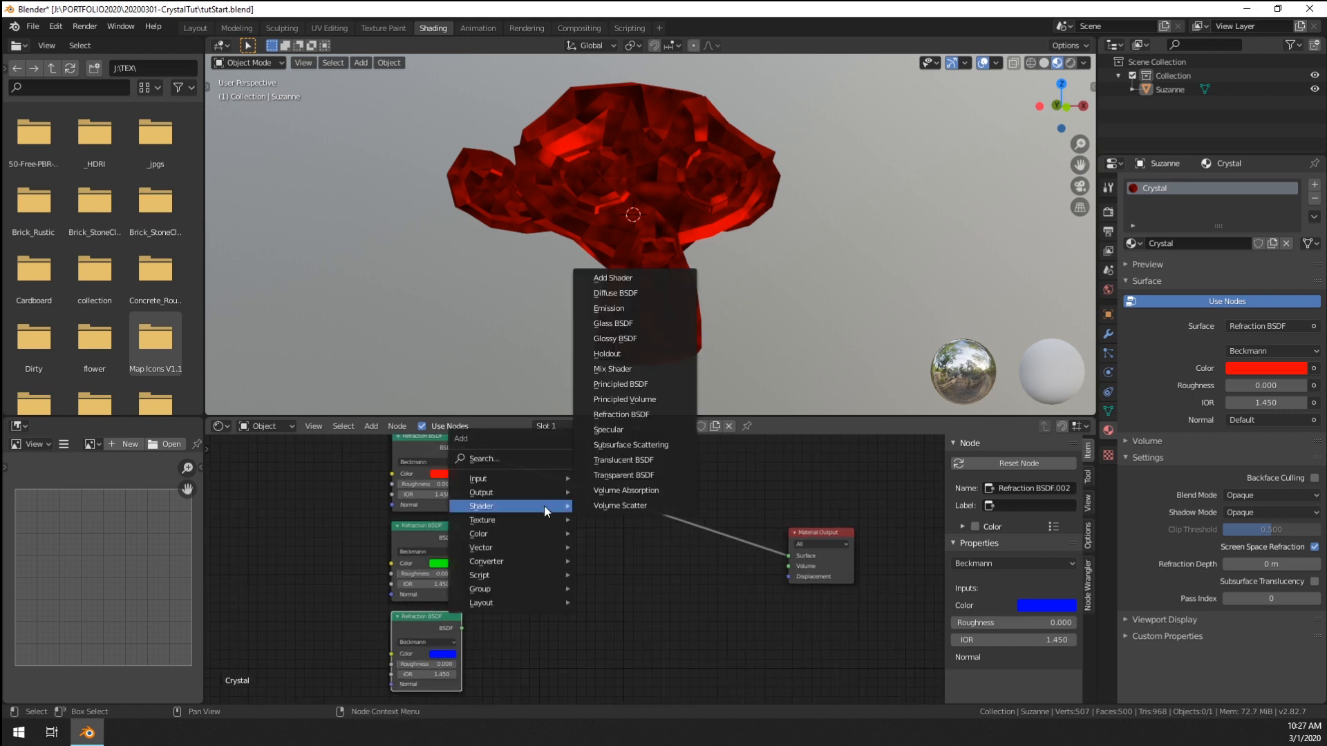
left_click(666, 277)
left_click(556, 487)
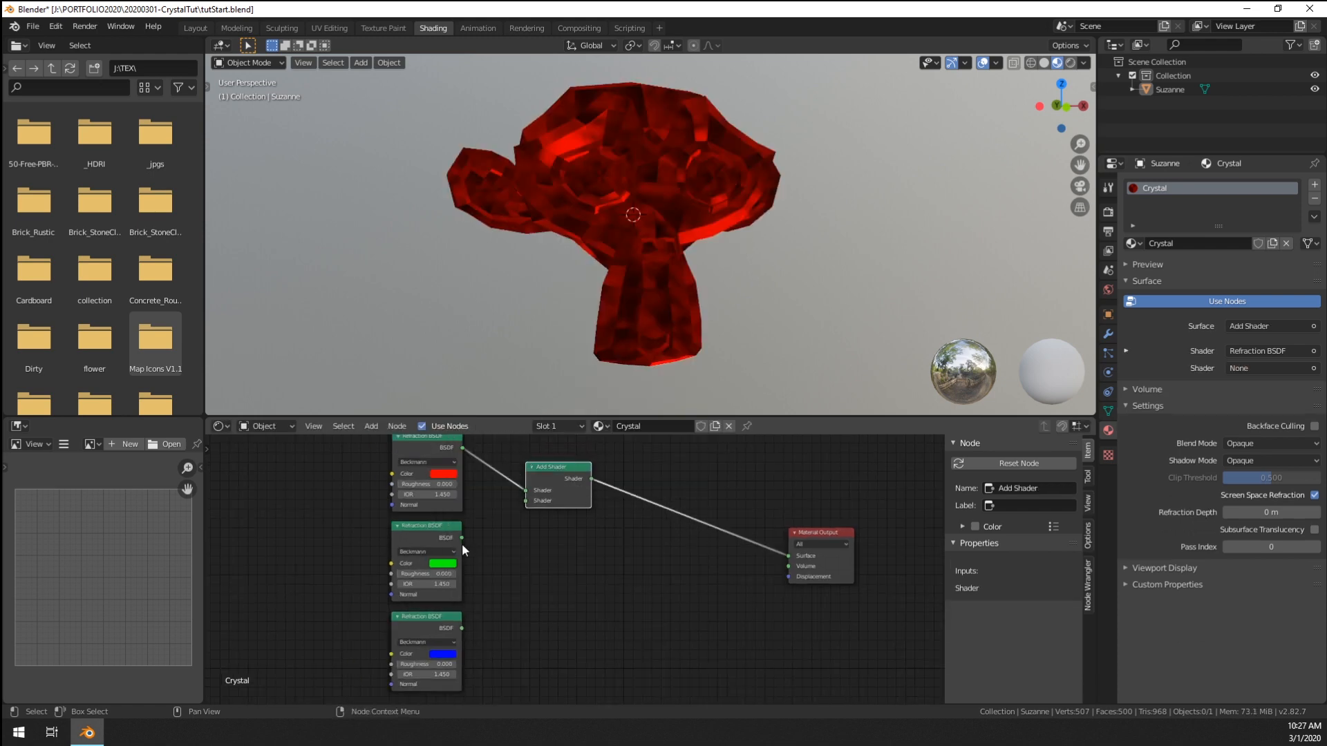
left_click_drag(461, 538, 537, 501)
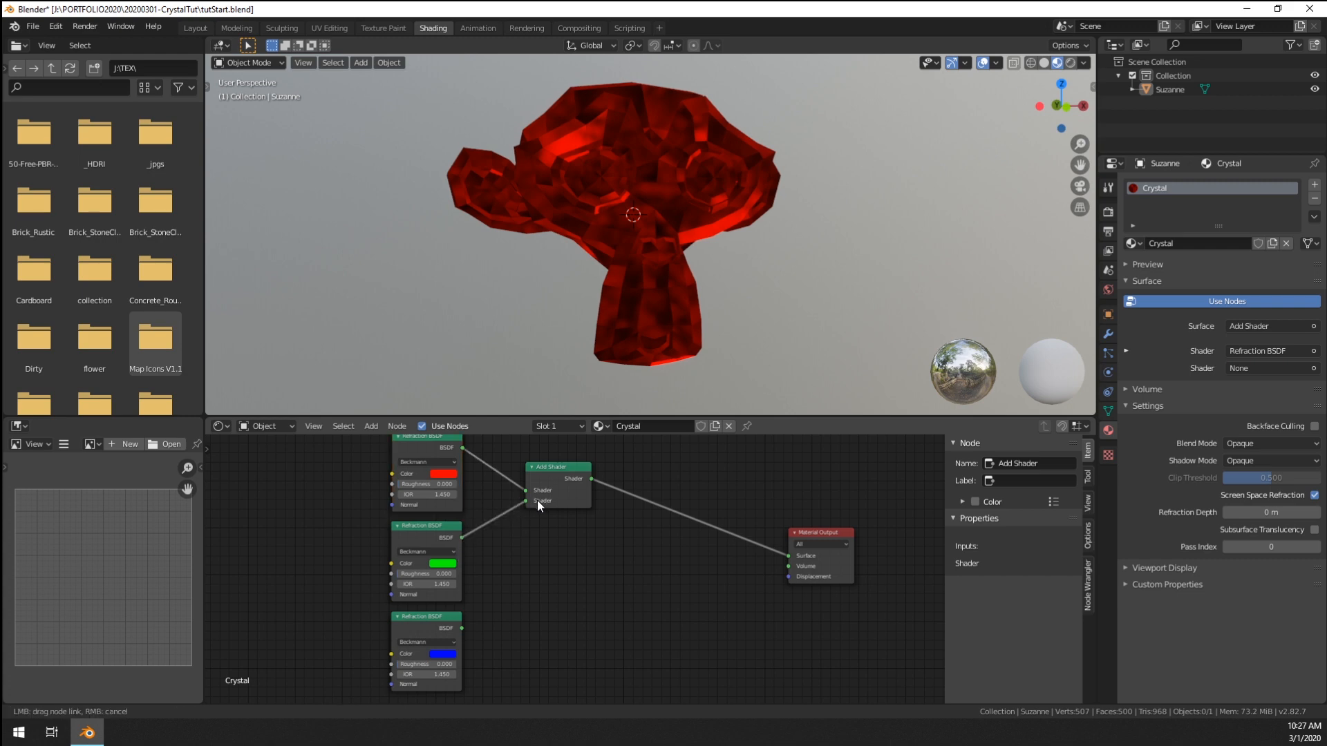
- Insert a duplicate Add Shader before the Material Output and connect the blue Refraction BSDF to its second input
key("shift+d")
left_click(695, 517)
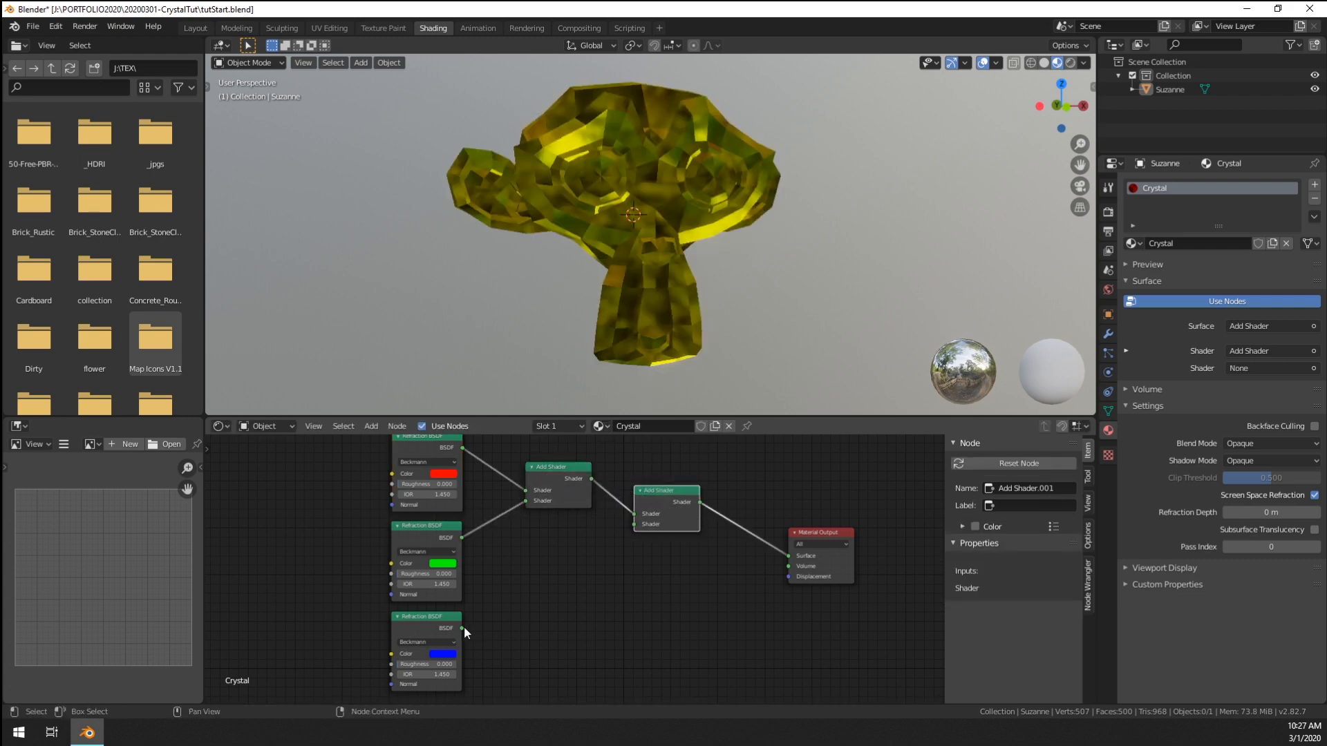
left_click_drag(463, 626, 634, 524)
key("Home")
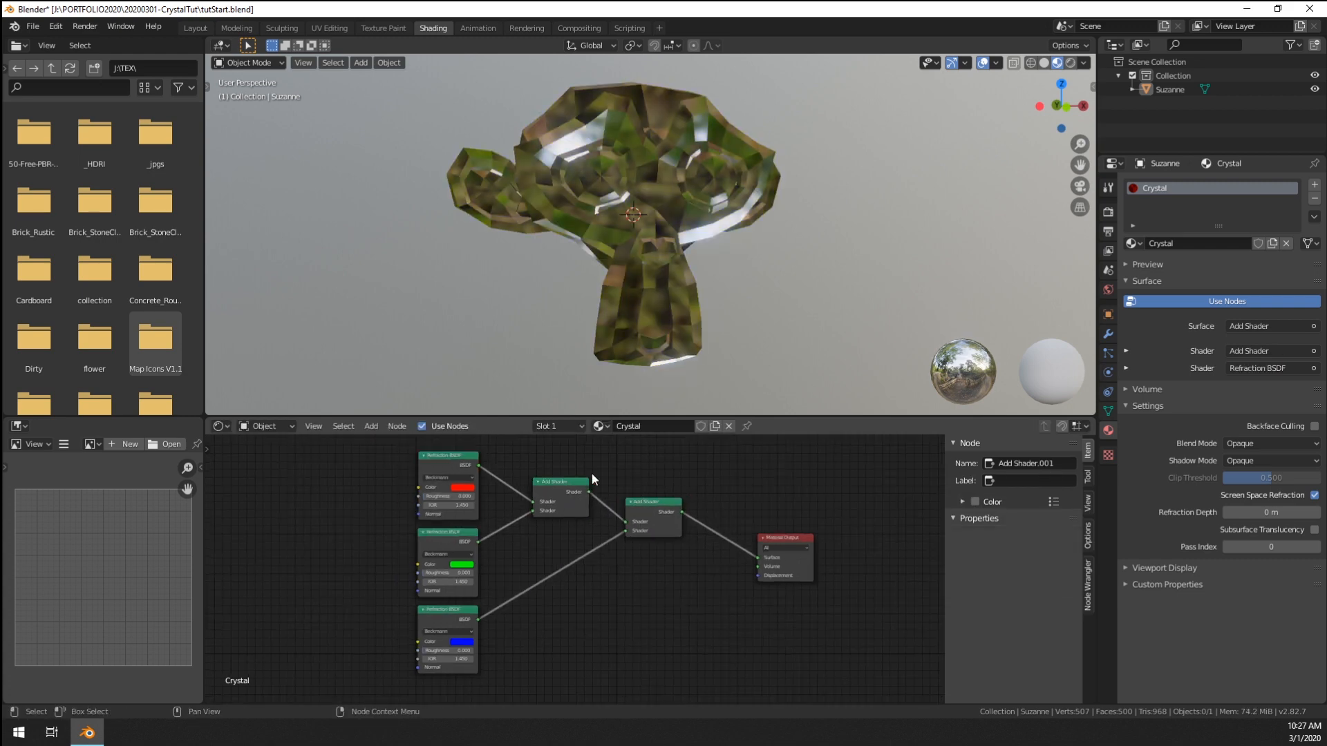
middle_click_drag(641, 316, 574, 313)
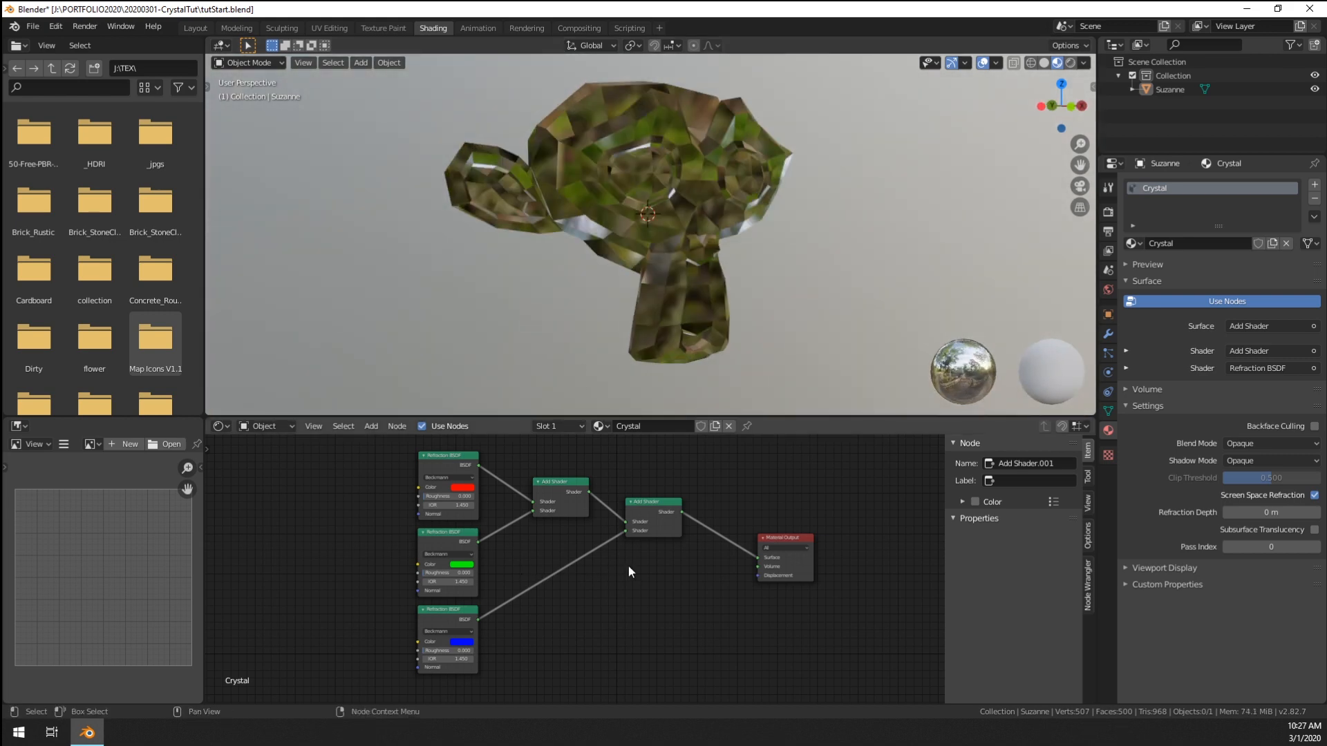
- Add a Value node before the Refraction BSDF column and place a duplicate of it directly below
middle_click_drag(499, 560, 637, 547)
key("shift+a")
mouse_move(359, 502)
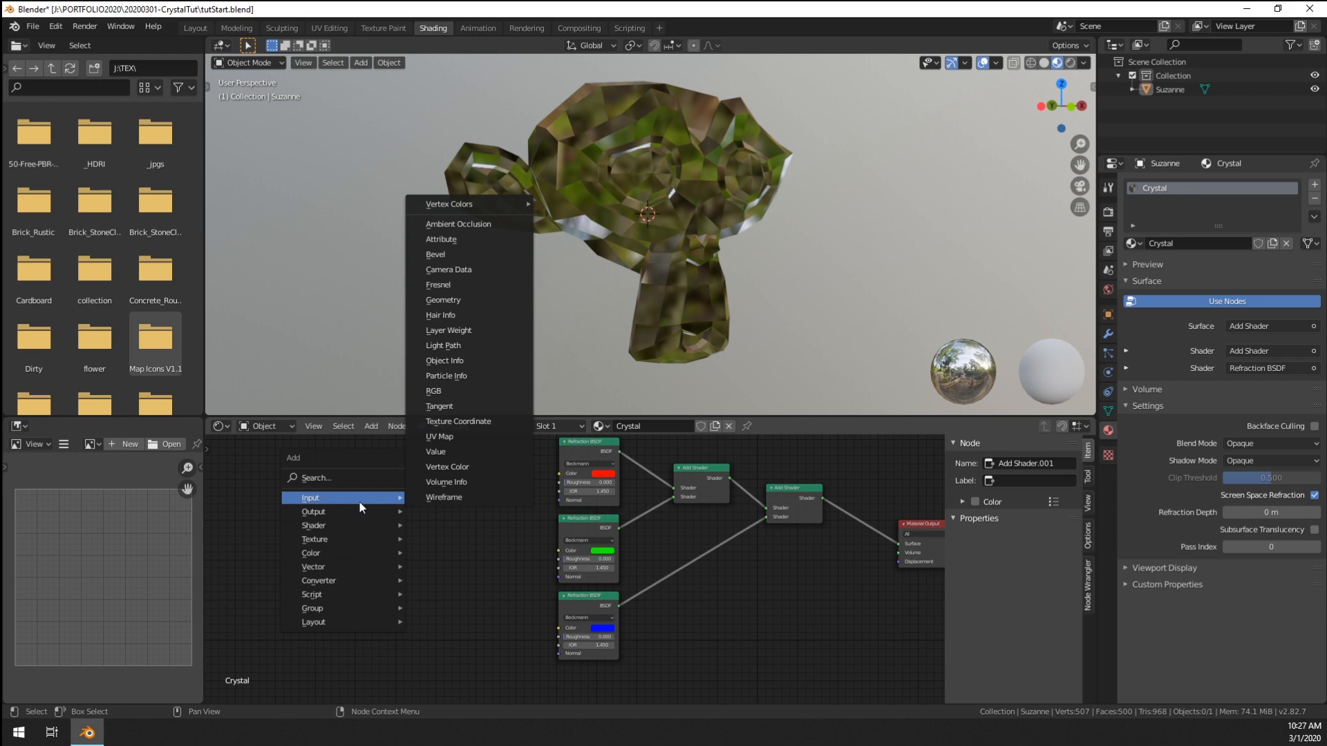
left_click(458, 451)
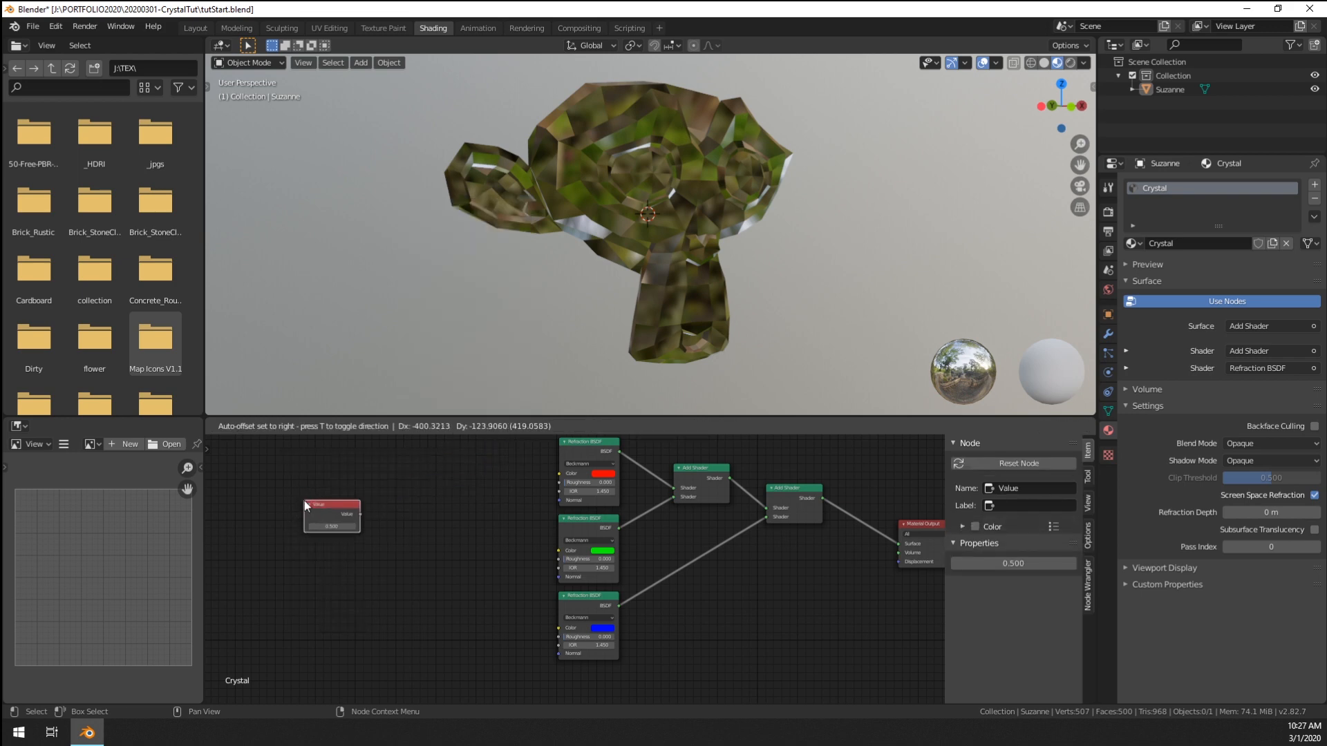
left_click(304, 500)
key("shift+d")
left_click(324, 545)
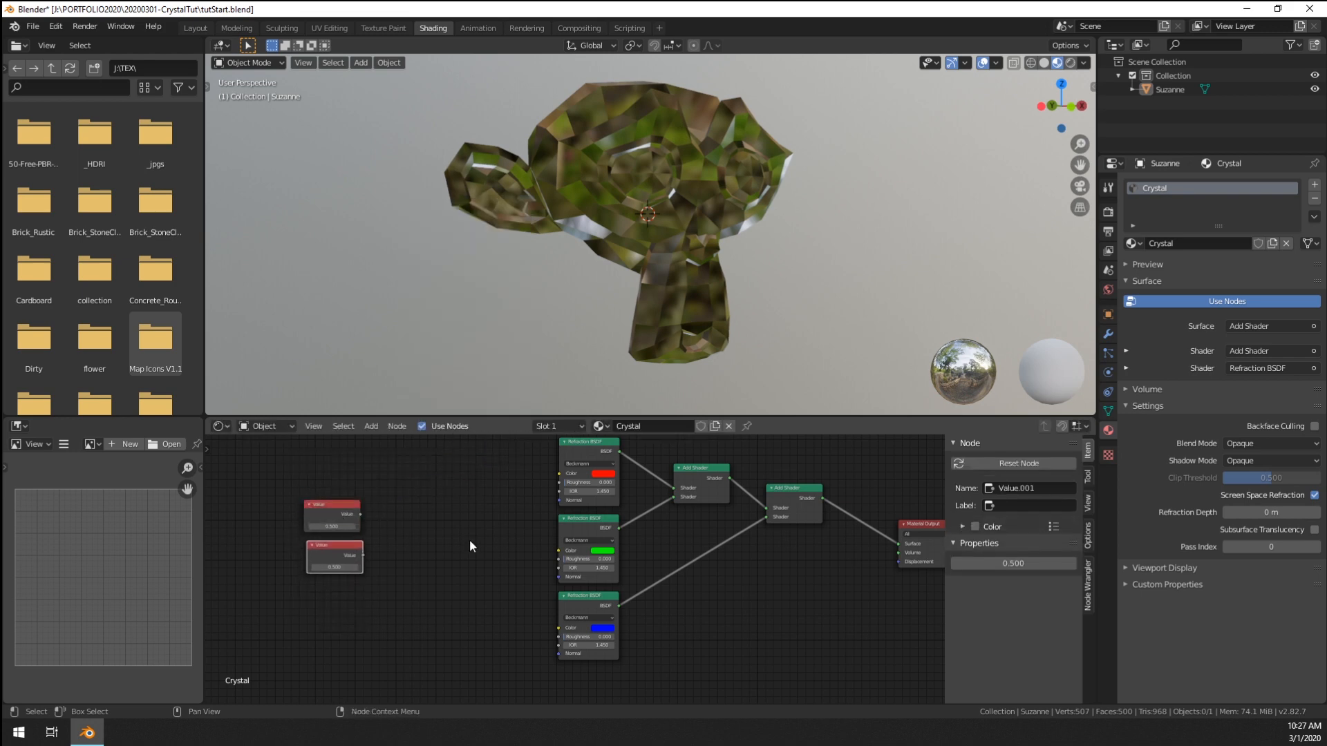
- Connect the upper Value node to the IOR input of all three Refraction BSDF nodes
middle_click_drag(470, 543, 625, 540)
left_click_drag(431, 531, 630, 508)
left_click_drag(434, 529, 630, 661)
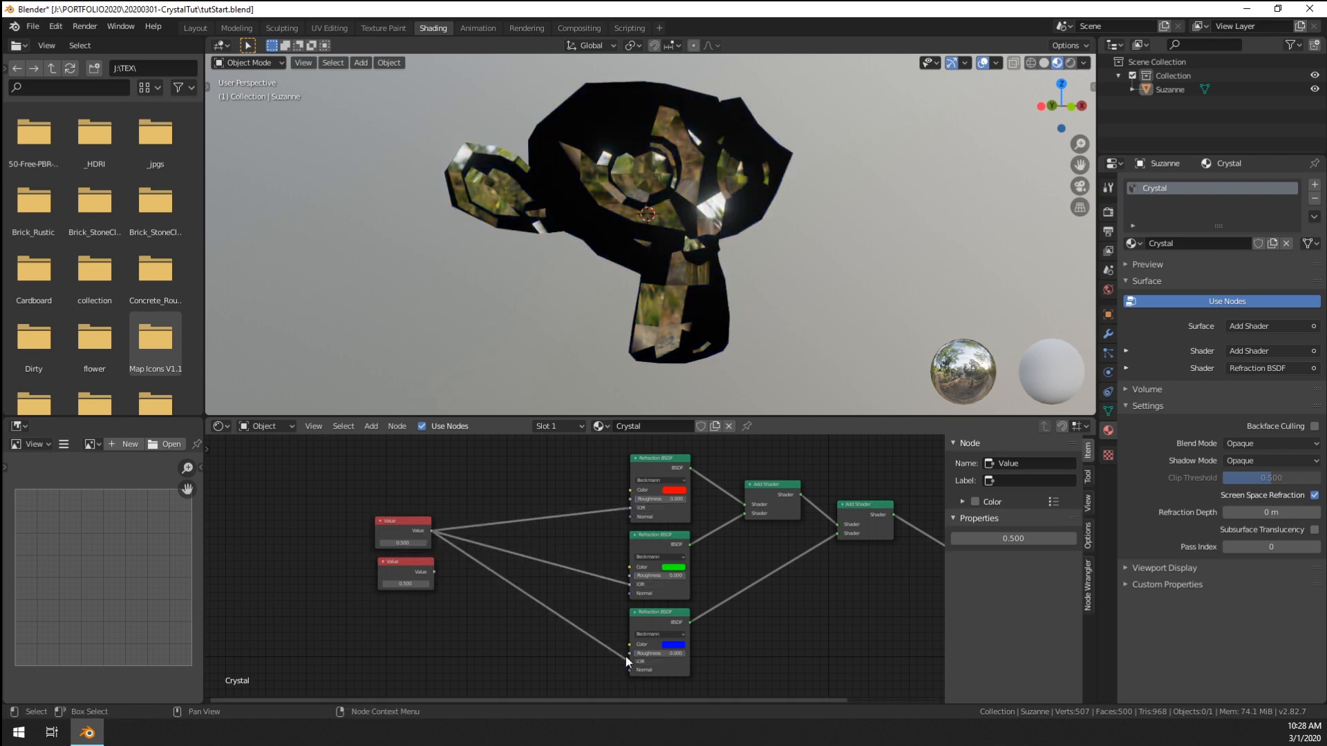
- Enter 1.45 in the Value node driving the IOR inputs, and raise it to 1.700
left_click(402, 543)
type("1.45")
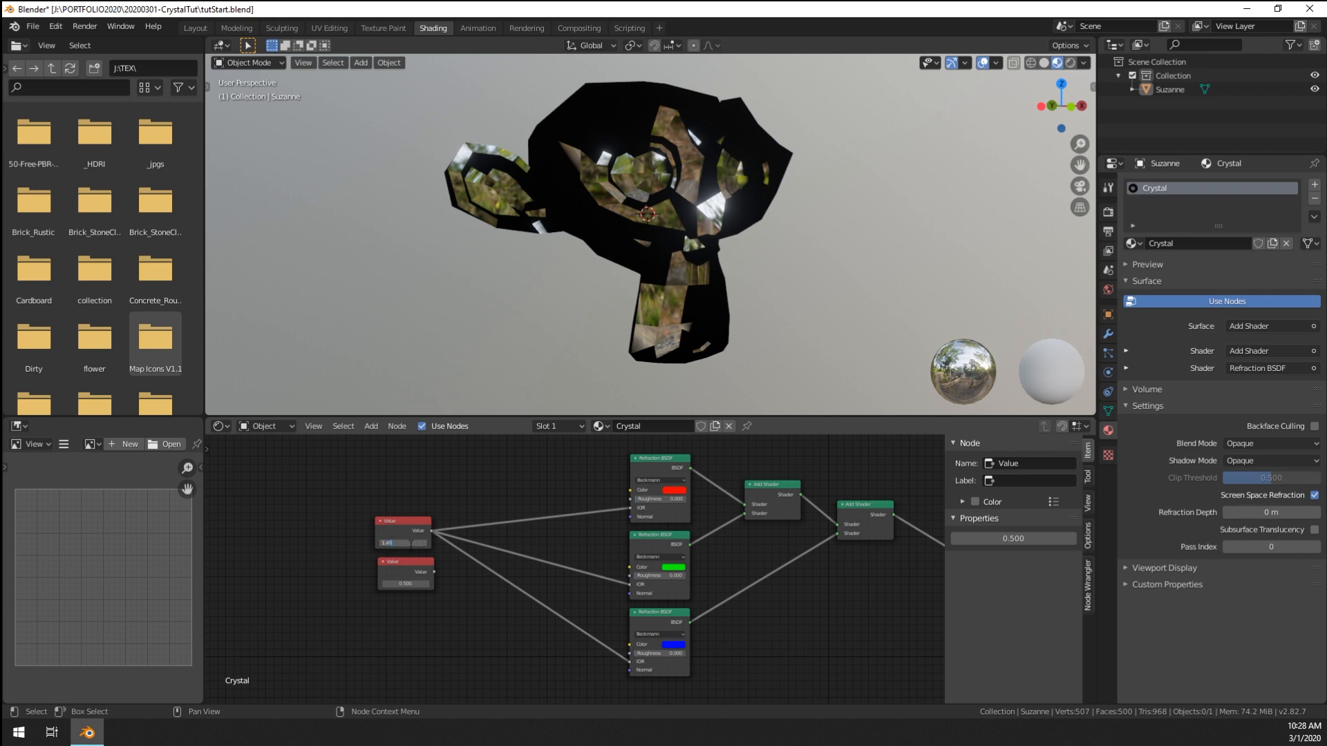
key("Return")
middle_click_drag(554, 573, 562, 566)
left_click_drag(410, 536, 453, 537, "shift")
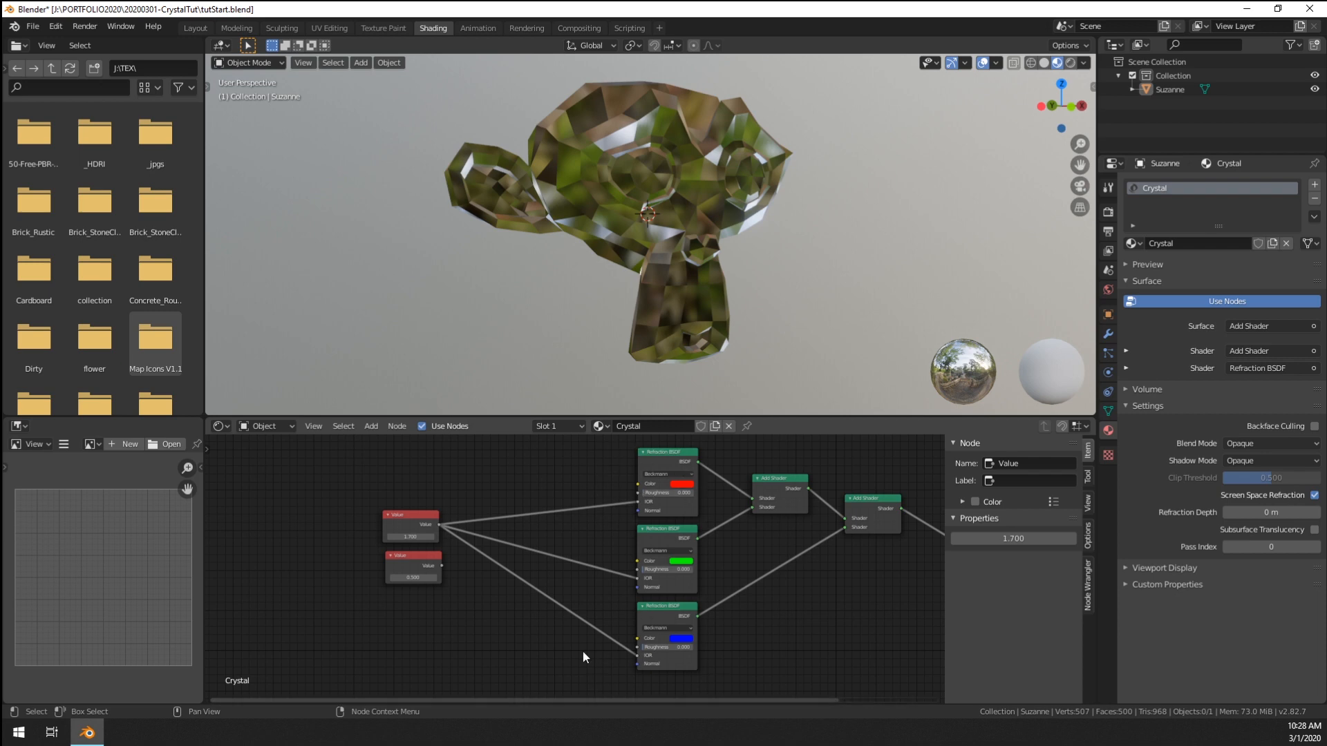
middle_click_drag(600, 595, 635, 602)
scroll(573, 576, "up", 1)
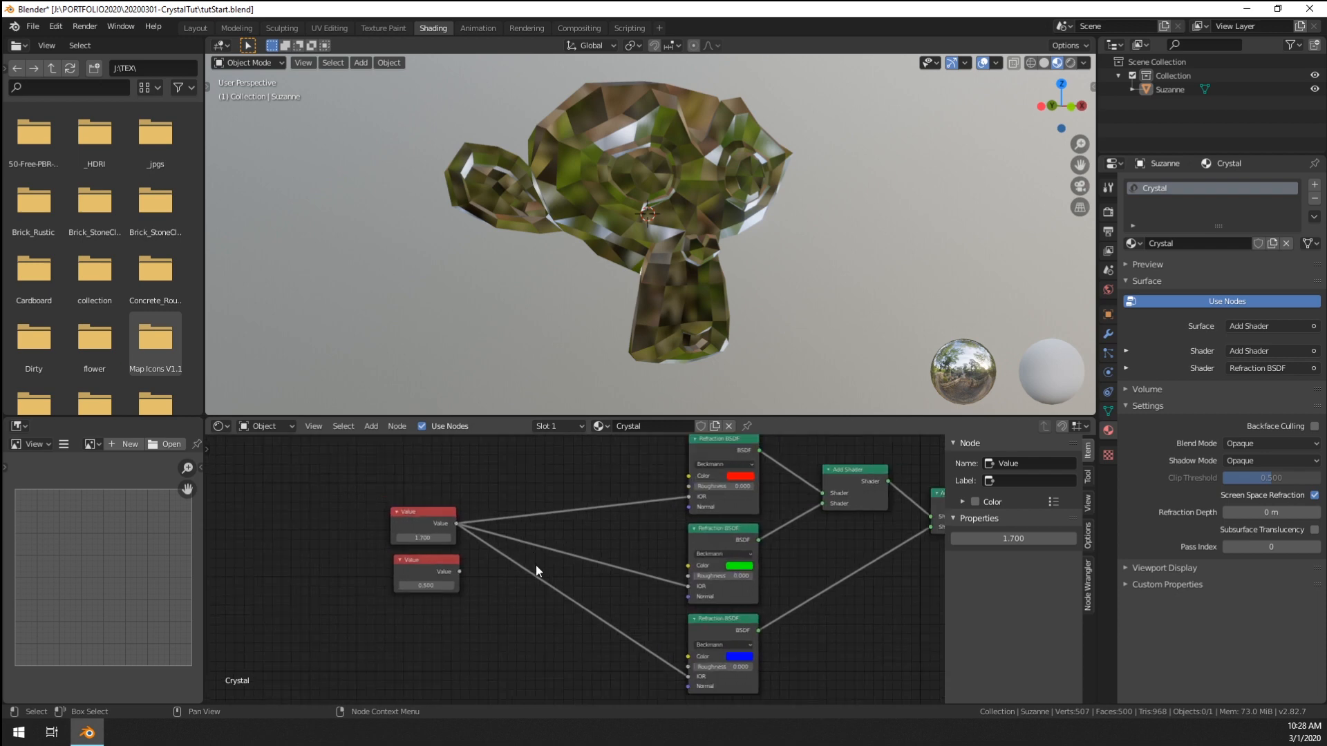
- Insert an Add Math node between the upper Value node and the red Refraction BSDF's IOR, with the lower Value connected to its second input
key("shift+a")
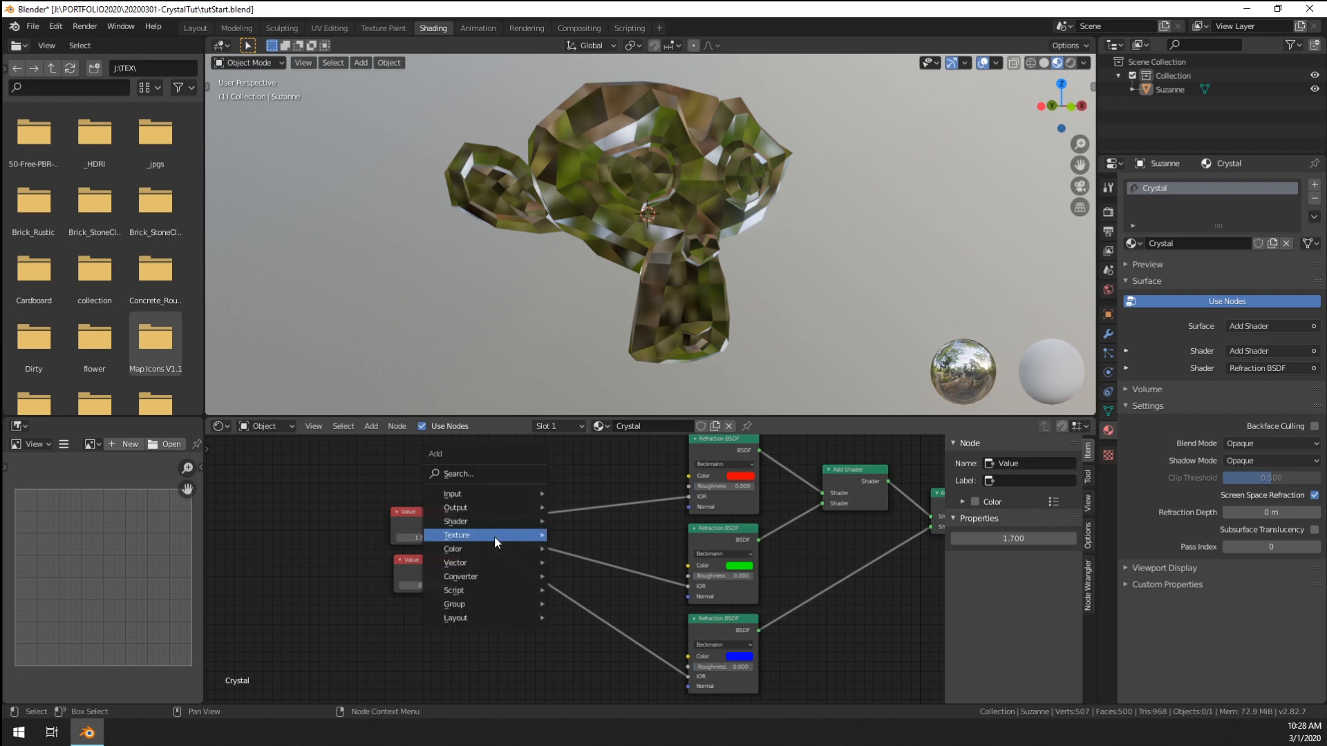
mouse_move(495, 572)
left_click(598, 470)
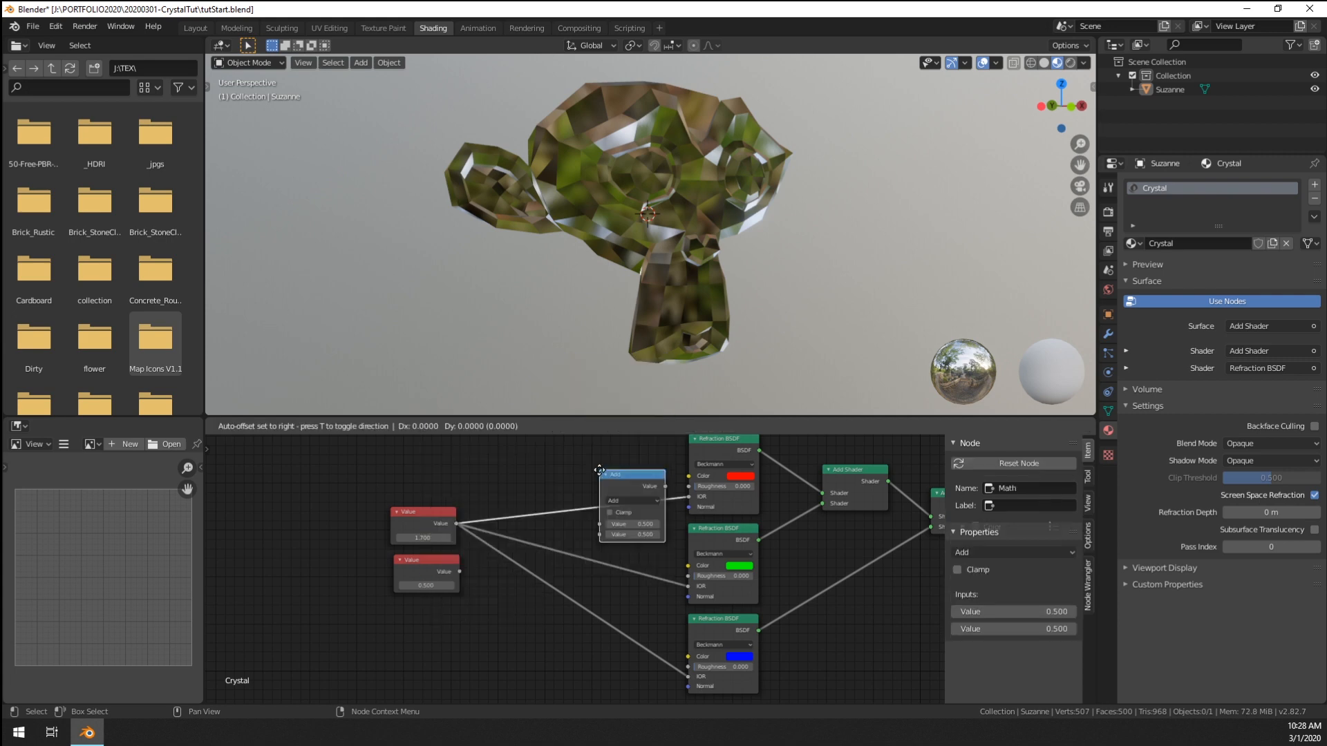
left_click(500, 624)
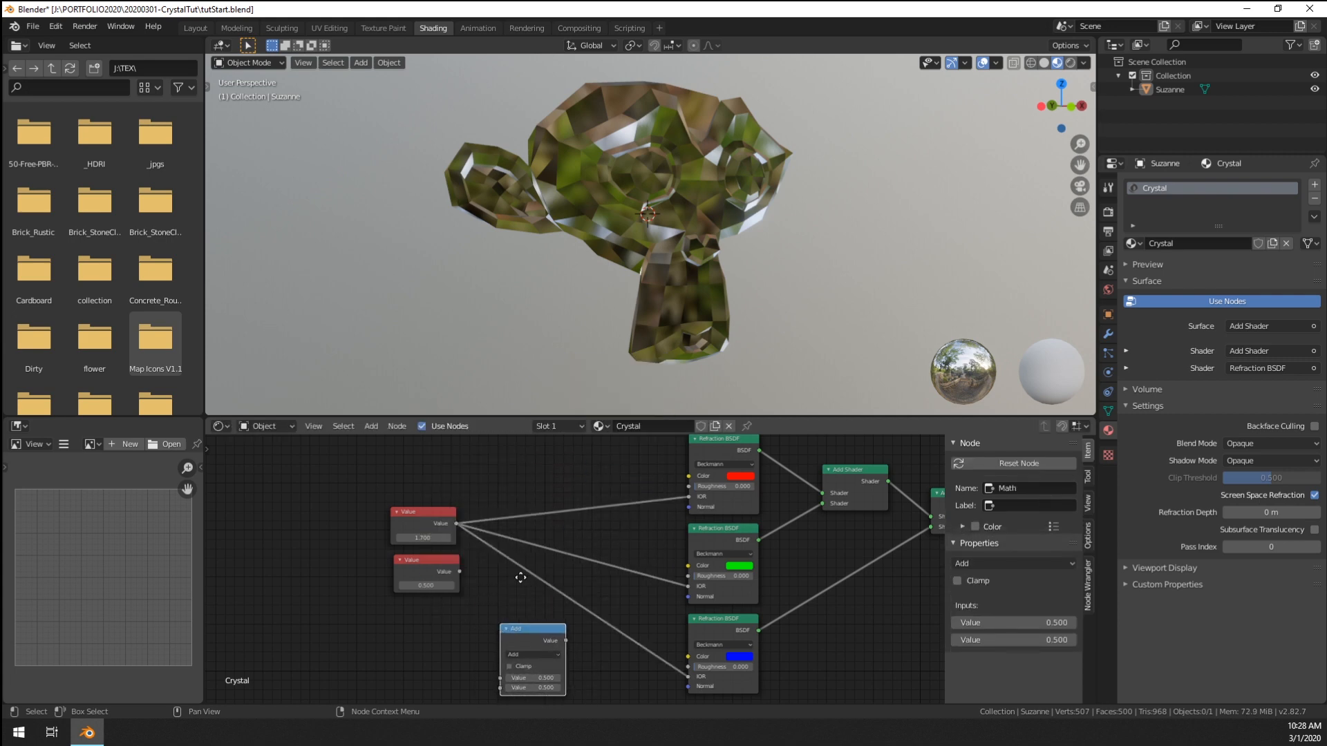
middle_click_drag(515, 536, 515, 521)
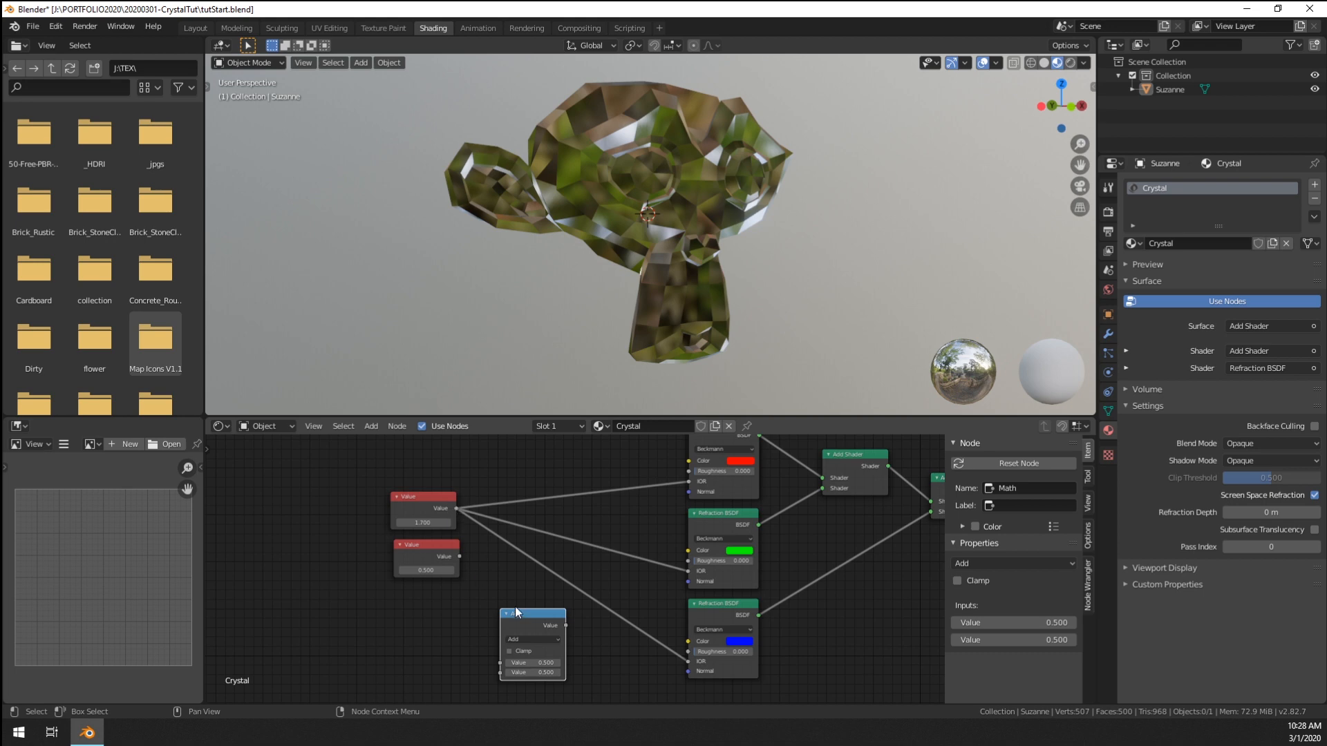
left_click_drag(525, 639, 580, 434)
middle_click_drag(534, 502, 543, 546)
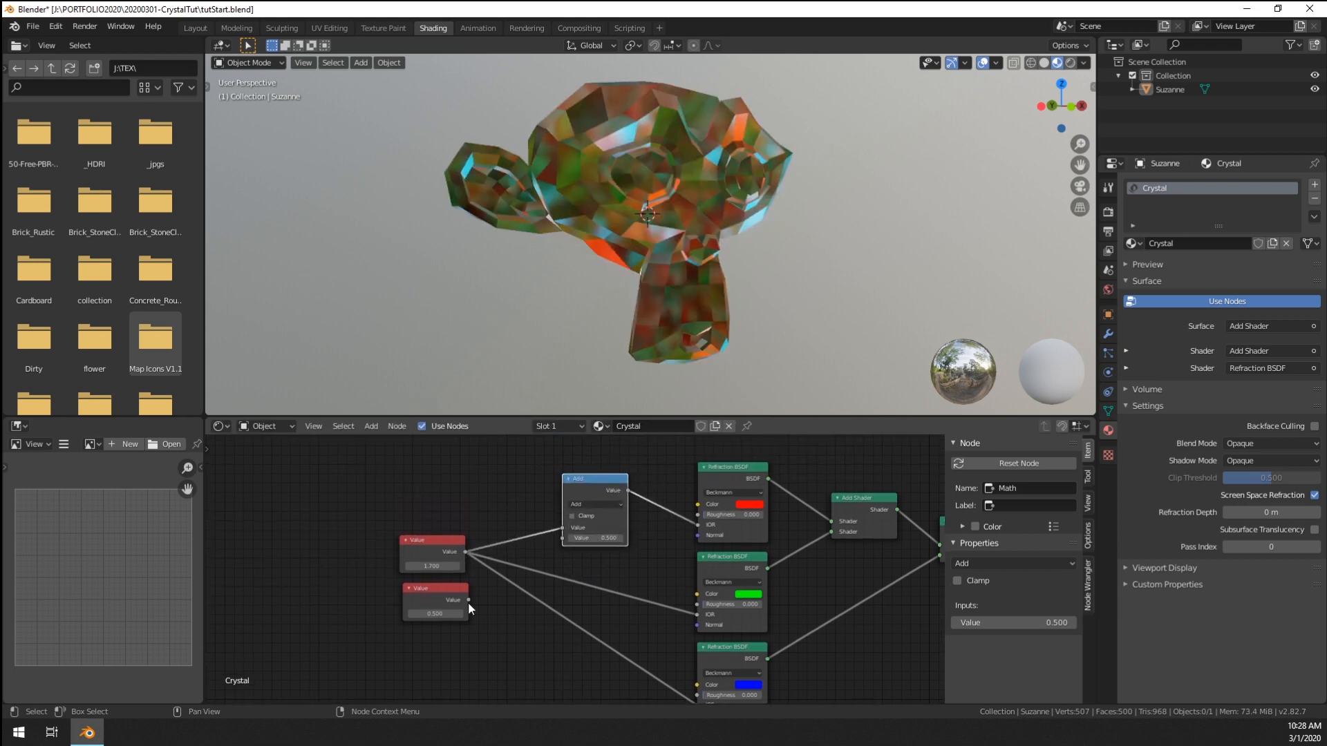
left_click_drag(468, 599, 563, 538)
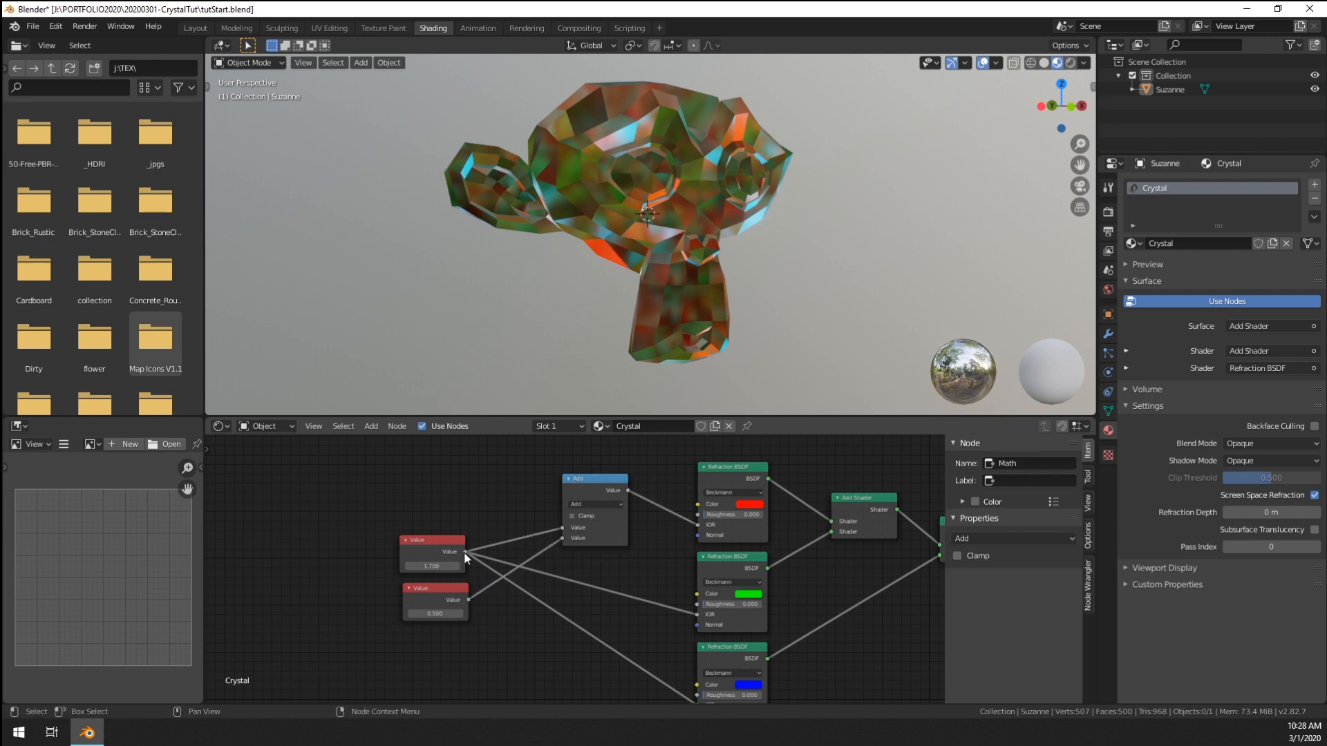
- Insert a duplicate Math node before the blue Refraction BSDF's IOR, connect the lower Value to its second input, and set it to Subtract
left_click(586, 491)
middle_click_drag(612, 574, 607, 545)
key("shift+d")
left_click(606, 630)
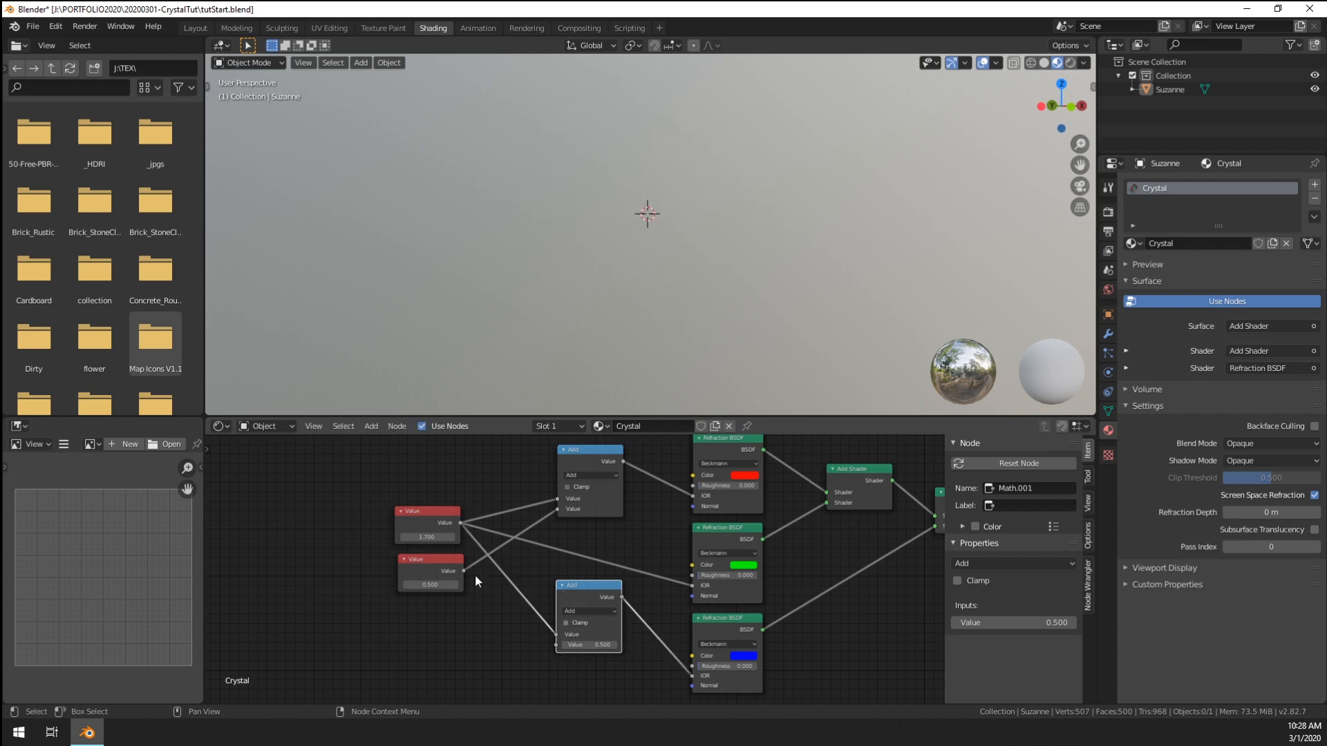
left_click_drag(464, 571, 557, 644)
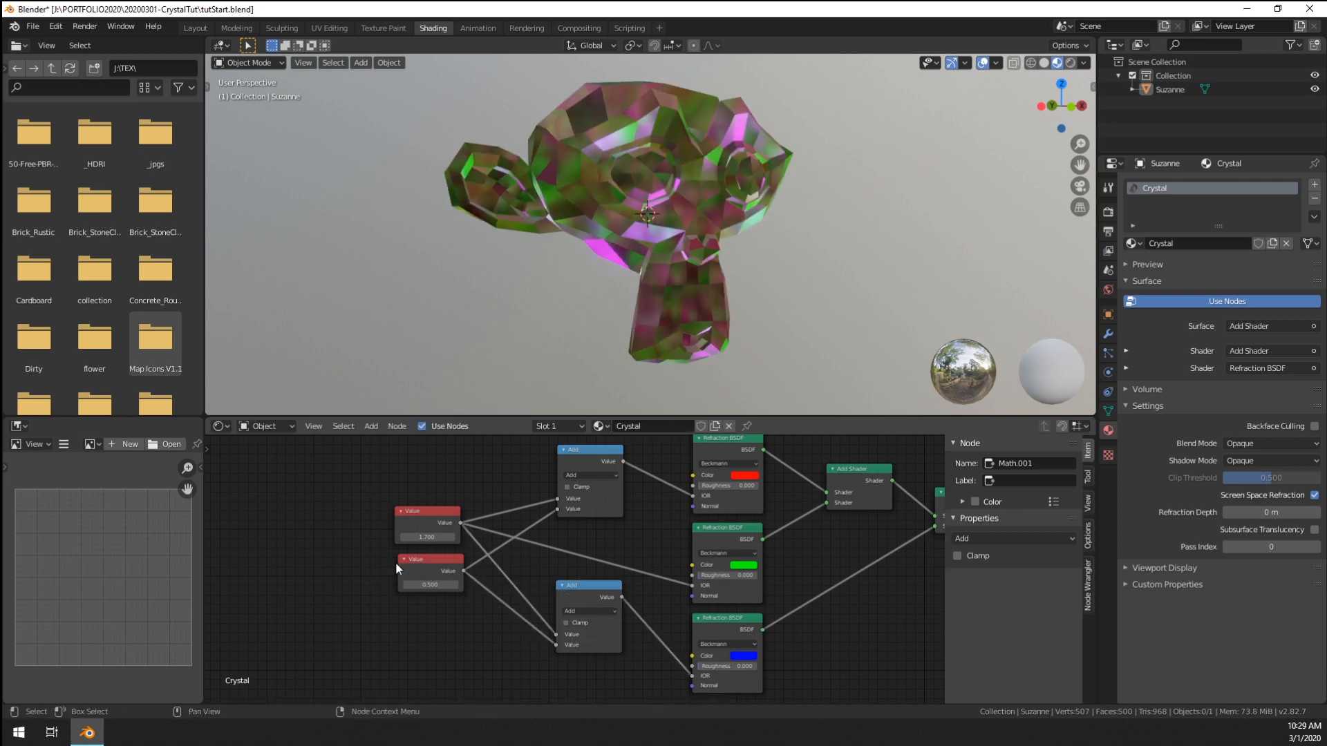
left_click(587, 611)
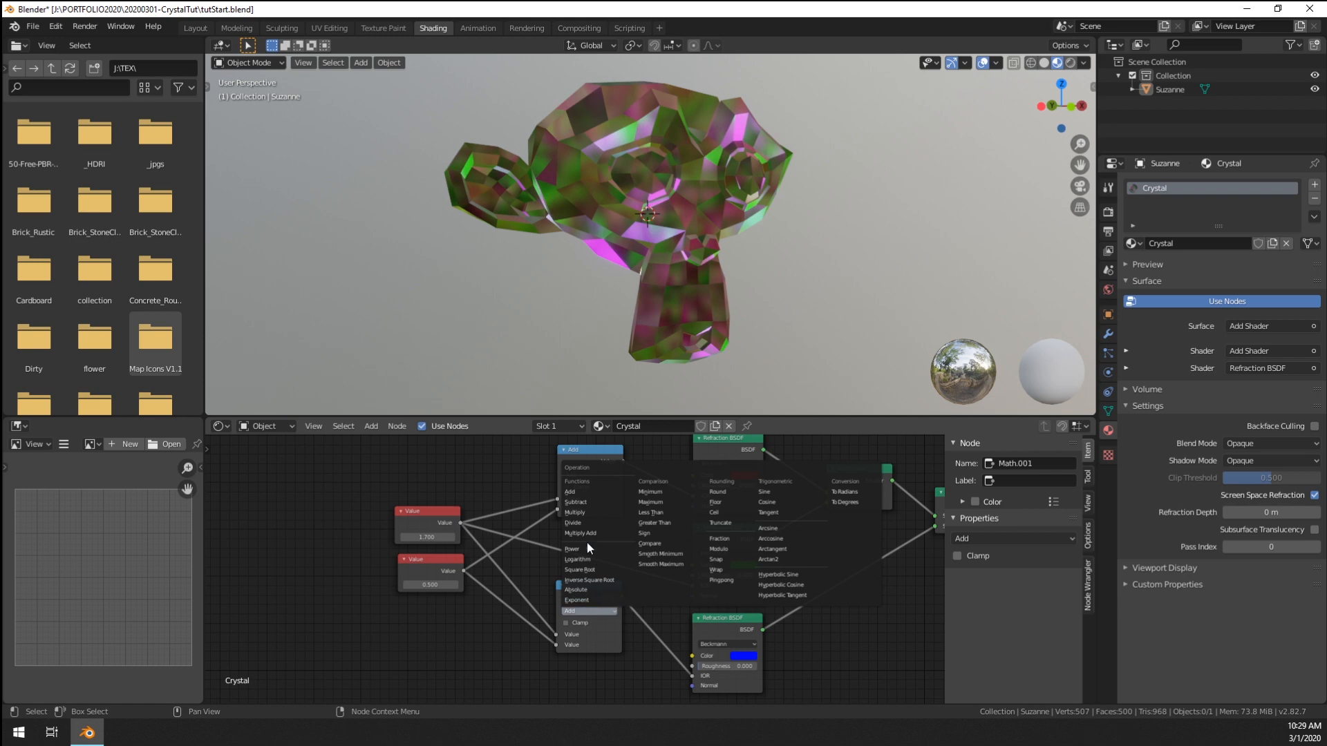
left_click(577, 502)
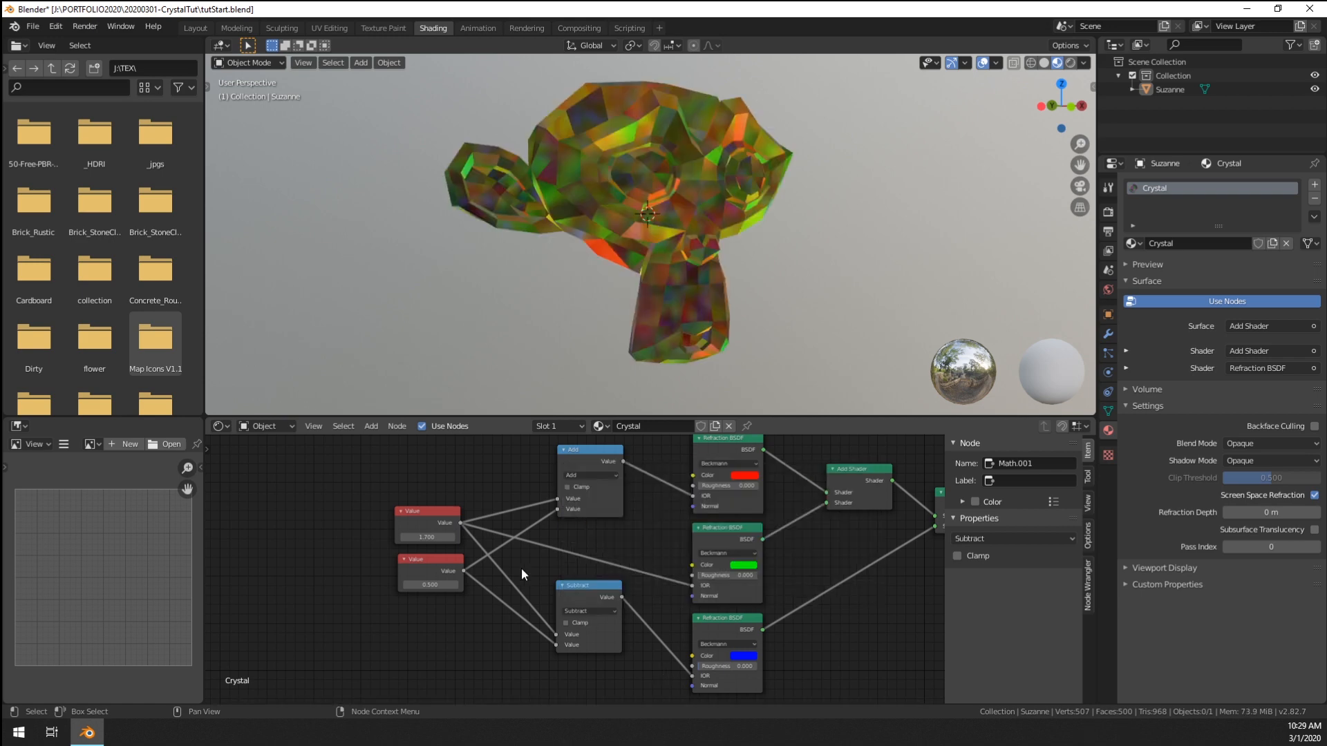
- Reduce the lower Value node to a small IOR offset and inspect the colour dispersion on Suzanne up close
left_click_drag(427, 586, 395, 585, "shift")
scroll(656, 278, "up", 2)
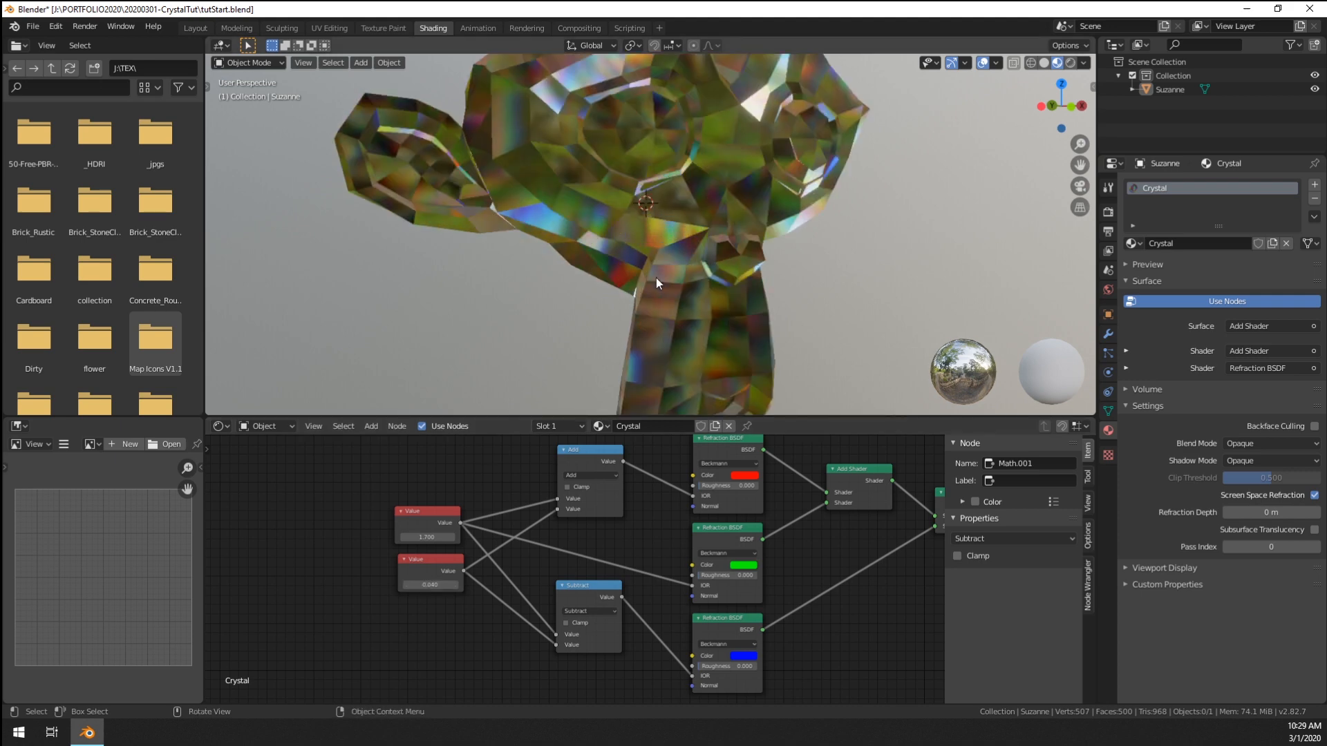
scroll(656, 278, "down", 1)
mouse_move(659, 278)
middle_mouse_down()
mouse_move(737, 266)
mouse_move(583, 279)
mouse_move(533, 258)
mouse_move(538, 237)
mouse_move(668, 273)
middle_mouse_up()
scroll(667, 272, "down", 2)
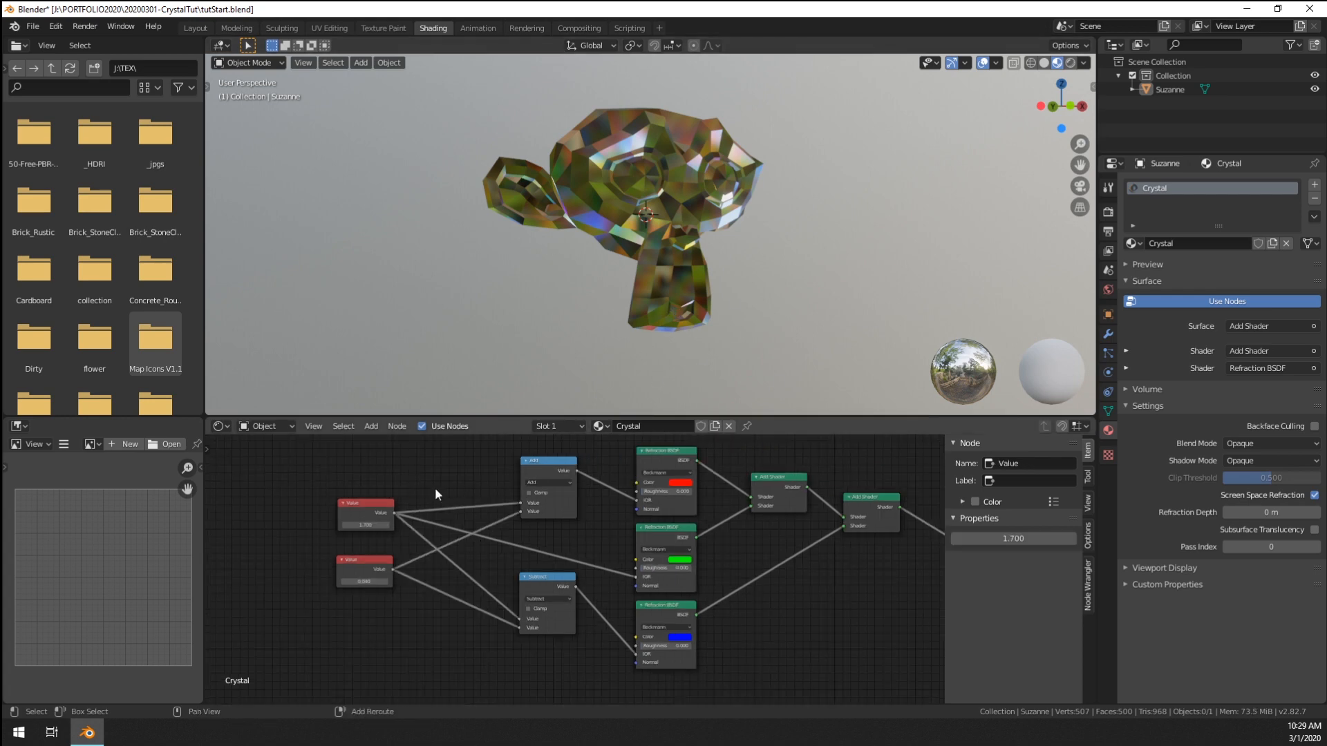
- Add a reroute point on the outgoing links of each Value node and position both reroutes before the Math nodes
mouse_move(434, 488)
right_mouse_down("ctrl")
mouse_move(419, 546)
mouse_move(436, 593)
right_mouse_up("ctrl")
key("ctrl+z")
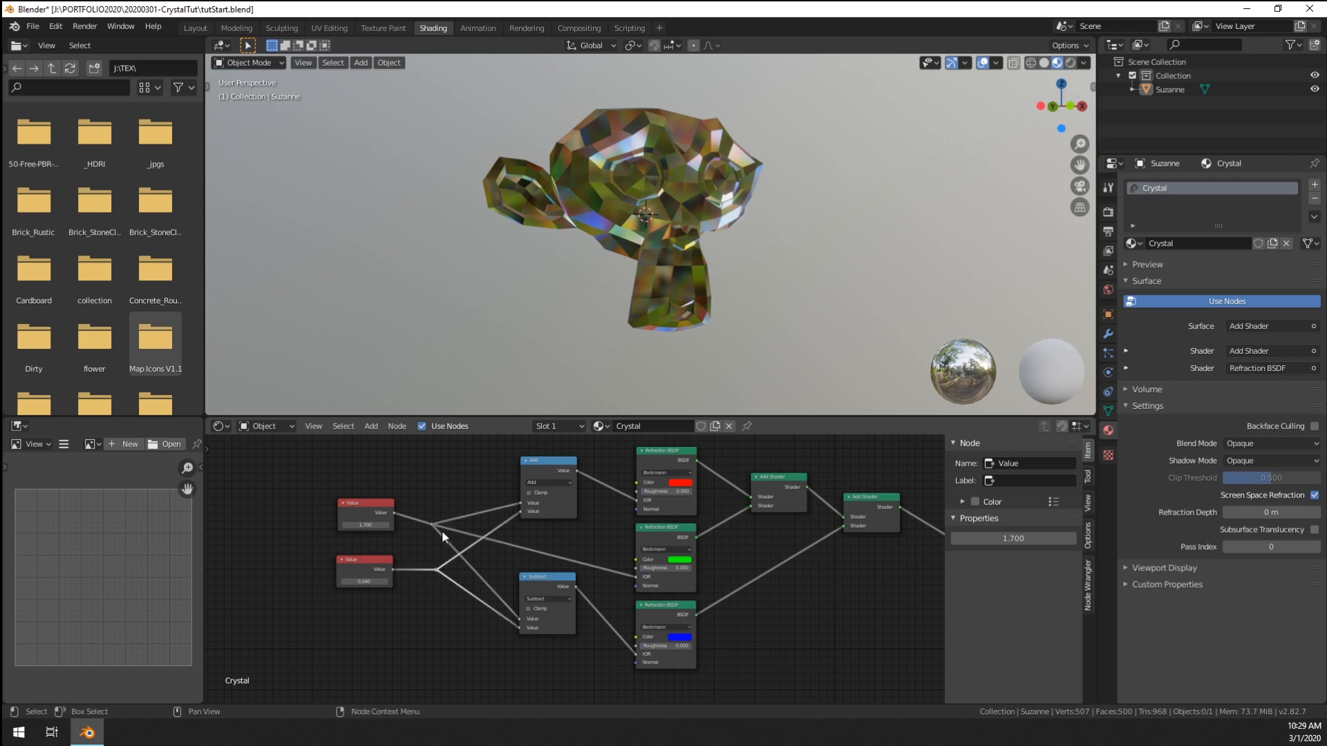
left_click_drag(433, 525, 447, 511)
left_click_drag(434, 566, 444, 567)
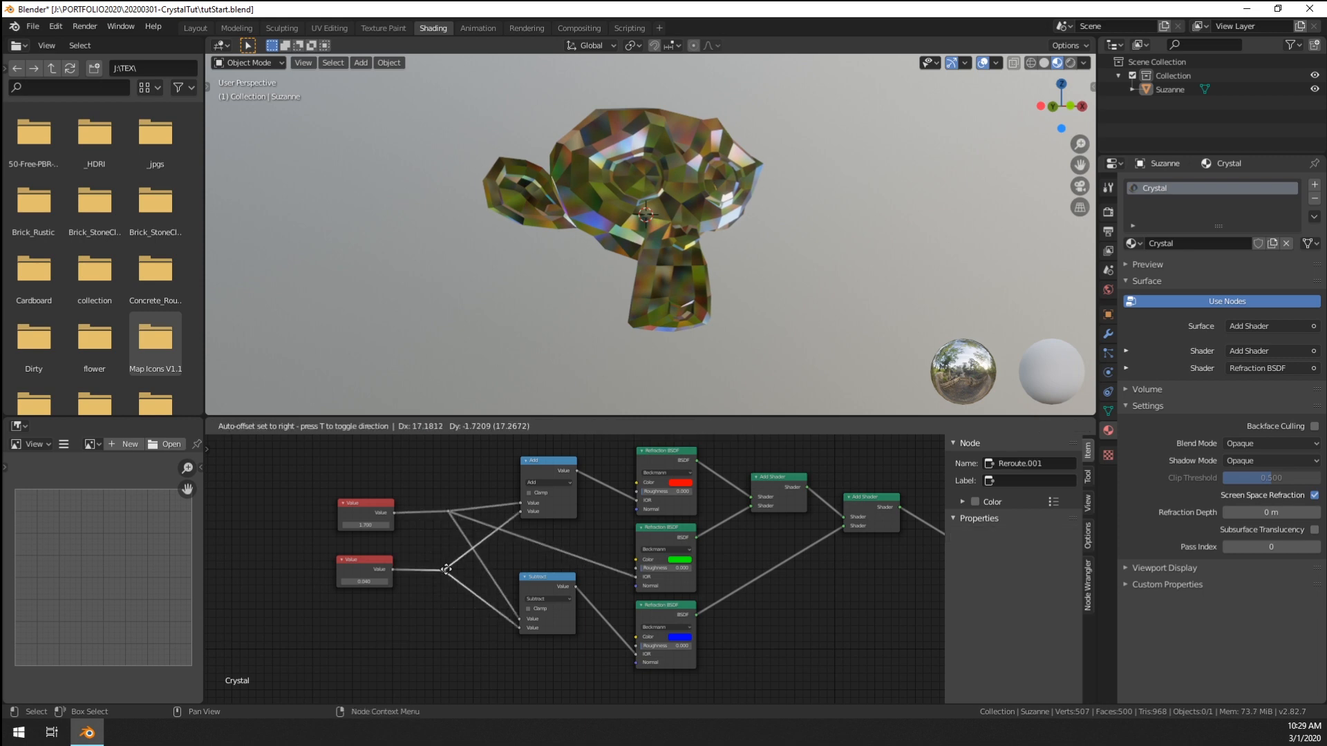
- Group all nodes between the Value nodes and the Material Output, leave the group, and delete both Value nodes
scroll(520, 487, "down", 3)
left_click_drag(486, 467, 791, 659)
scroll(598, 600, "up", 1)
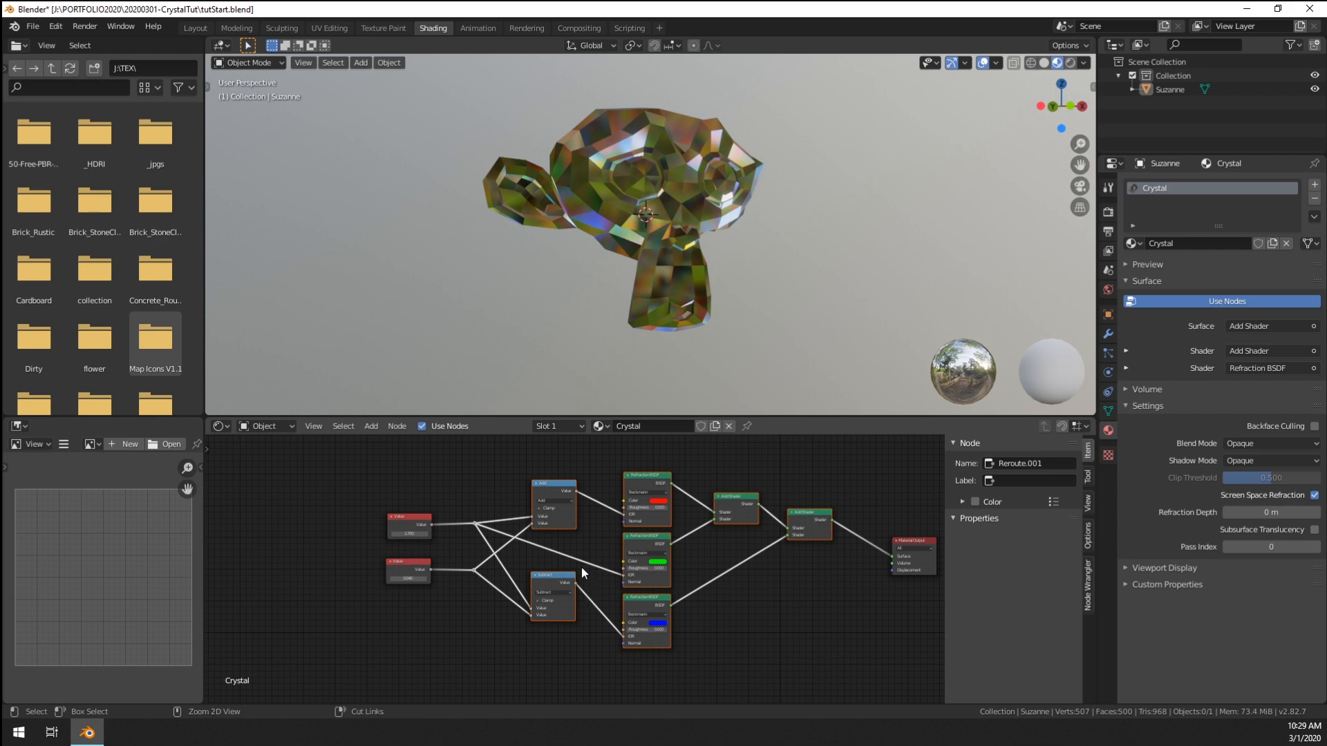
key("ctrl+g")
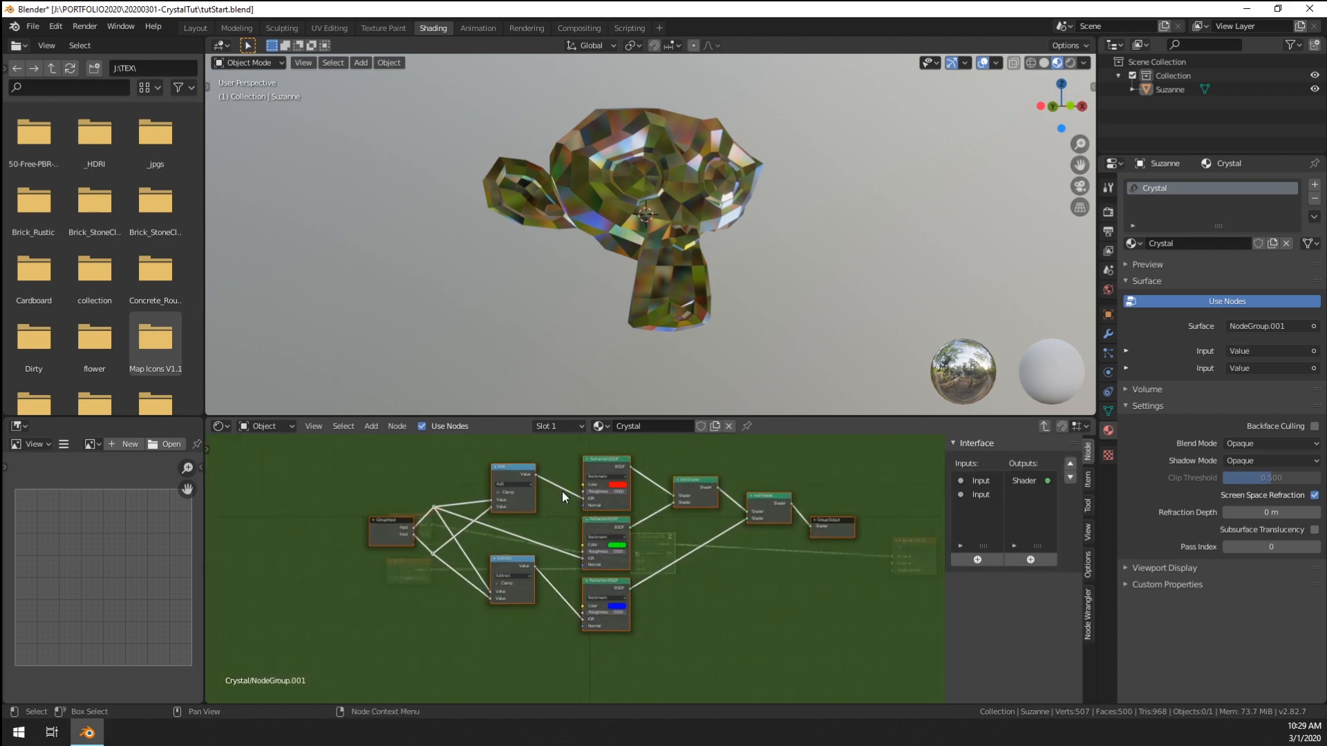
key("Tab")
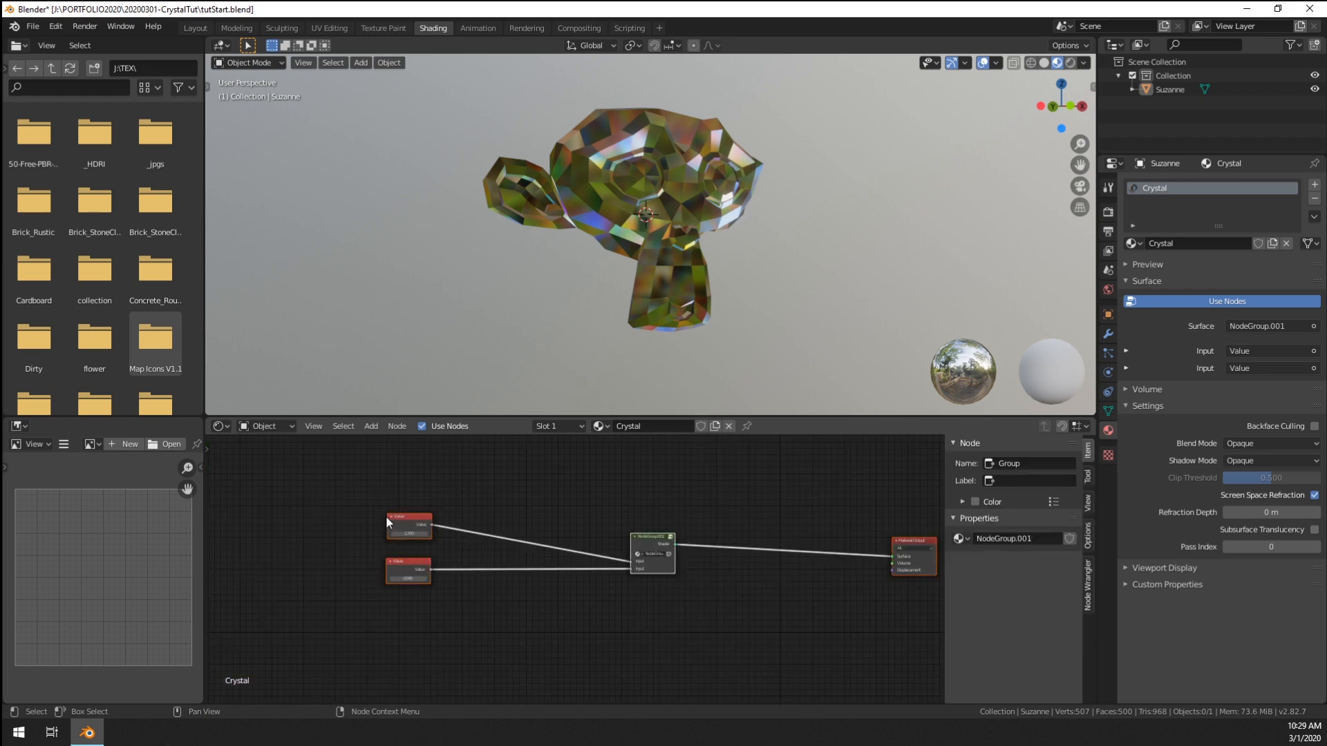
left_click_drag(363, 494, 456, 587)
key("x")
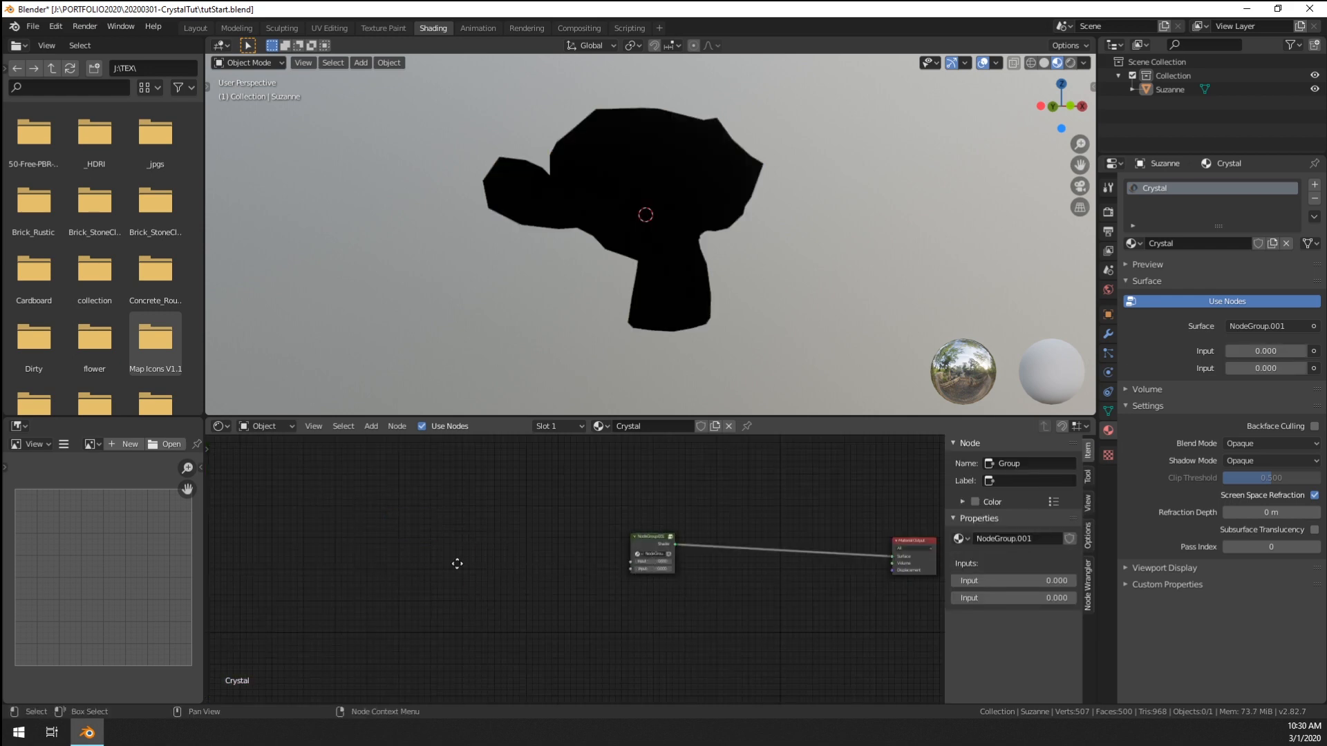
- Set the node group's first input to 1.45, and its second input to 0.1 and finally to 0.02
scroll(580, 574, "up", 8)
middle_click_drag(693, 563, 464, 562)
left_click(498, 557)
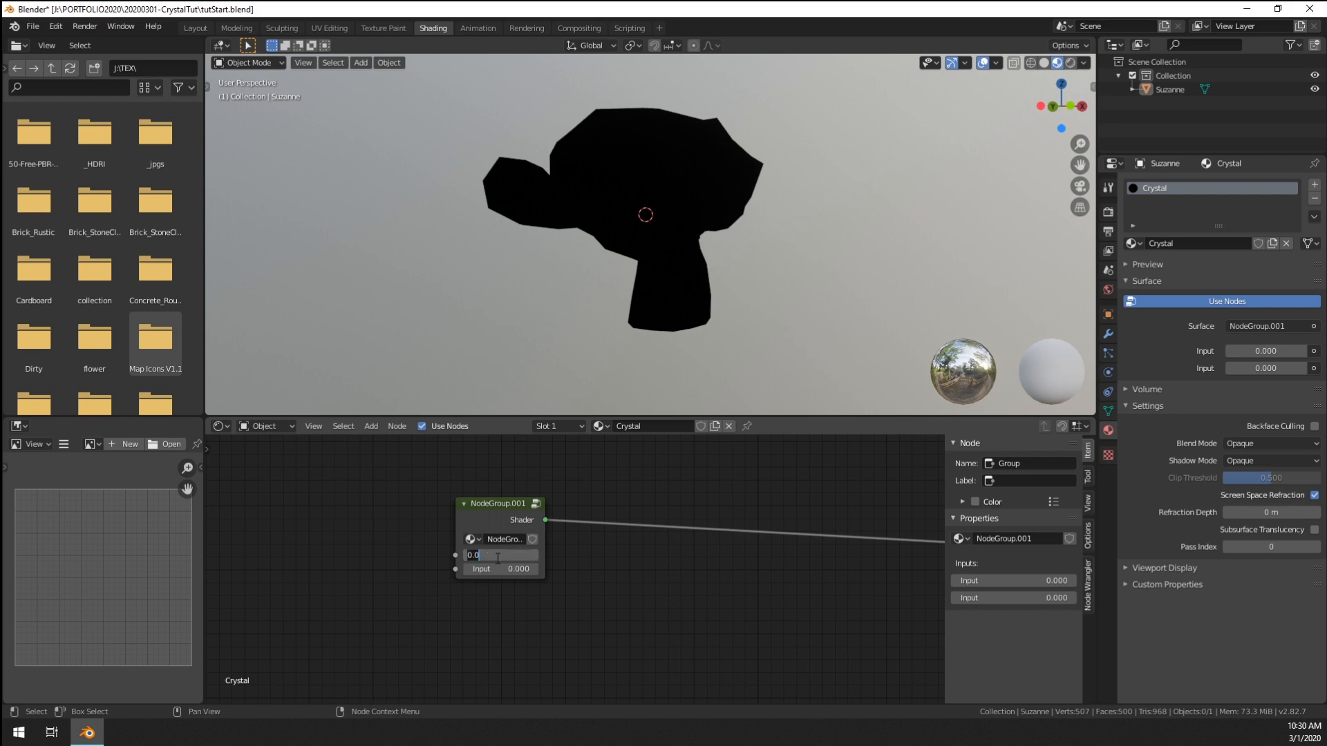
type("1.45")
key("Return")
left_click(495, 569)
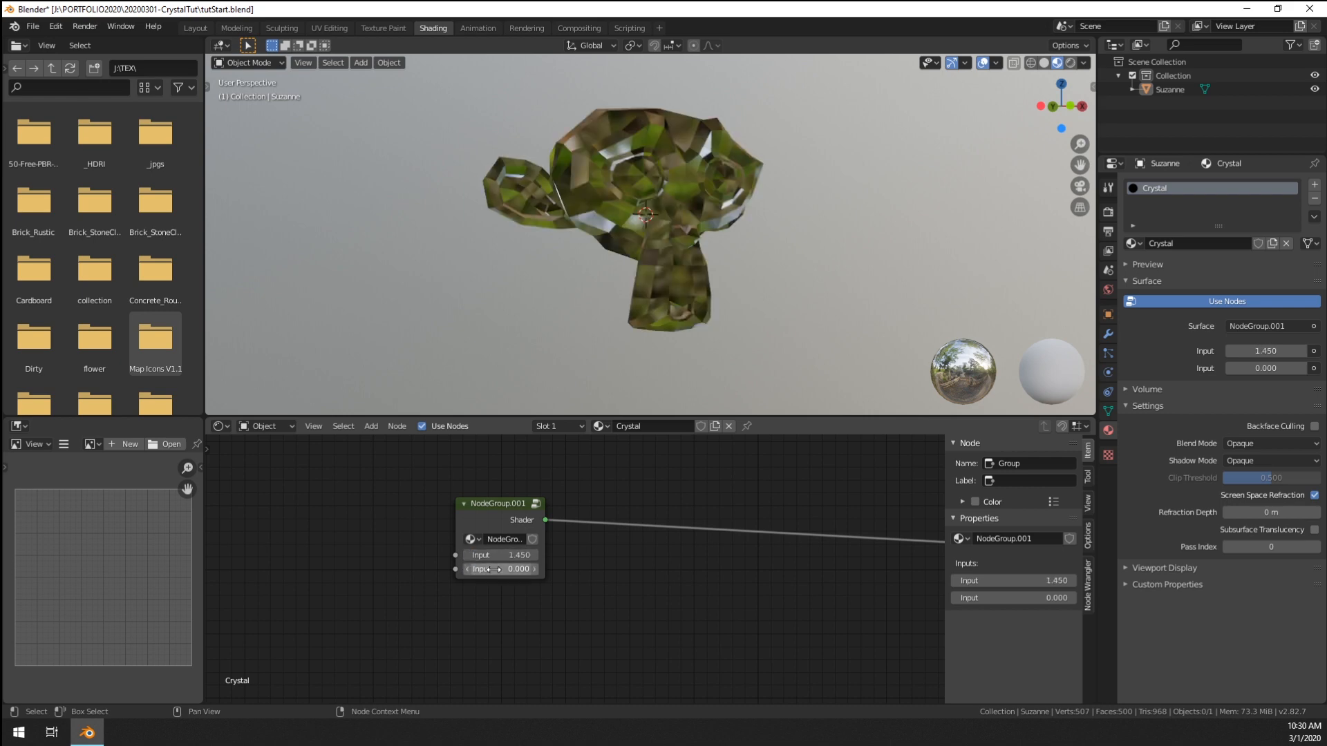
type(".1")
key("Return")
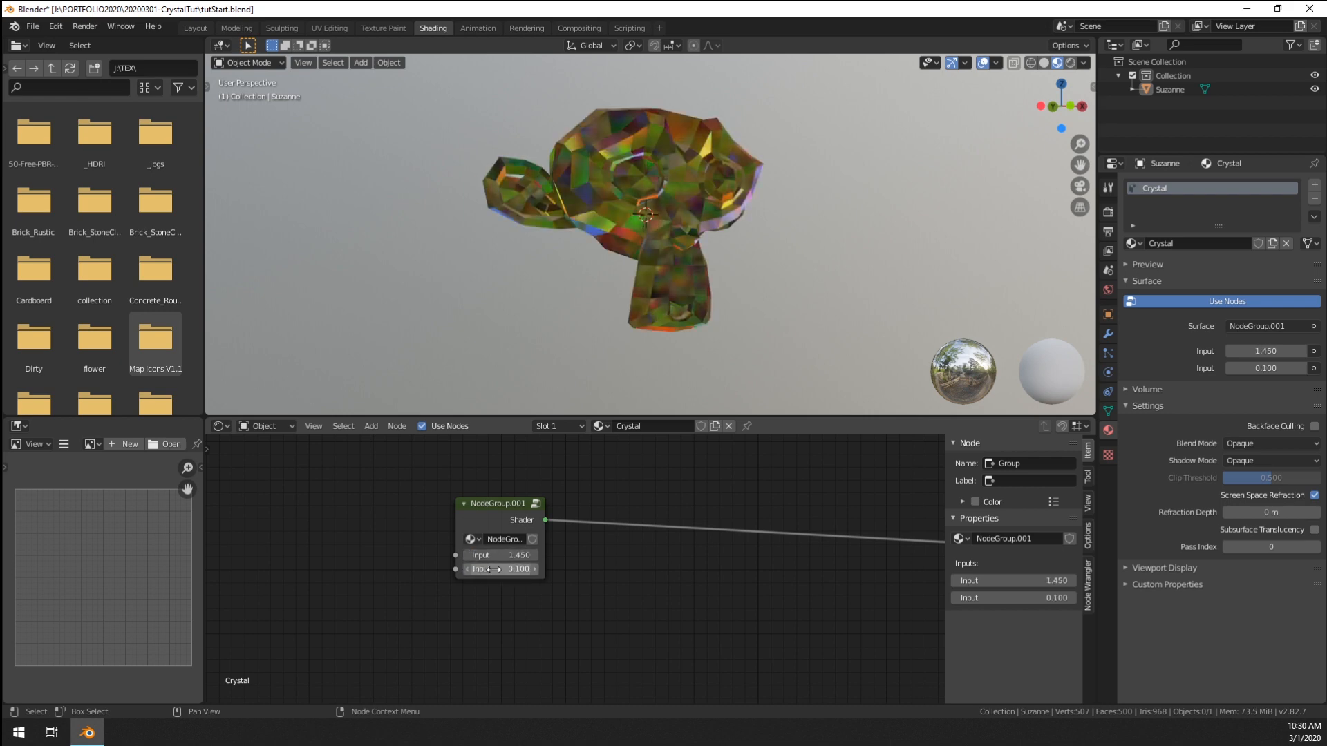
left_click(506, 568)
type(".02")
key("Return")
- Open the node group and connect the Roughness inputs of all three Refraction BSDF nodes to a new Group Input socket
left_click(485, 503)
key("Tab")
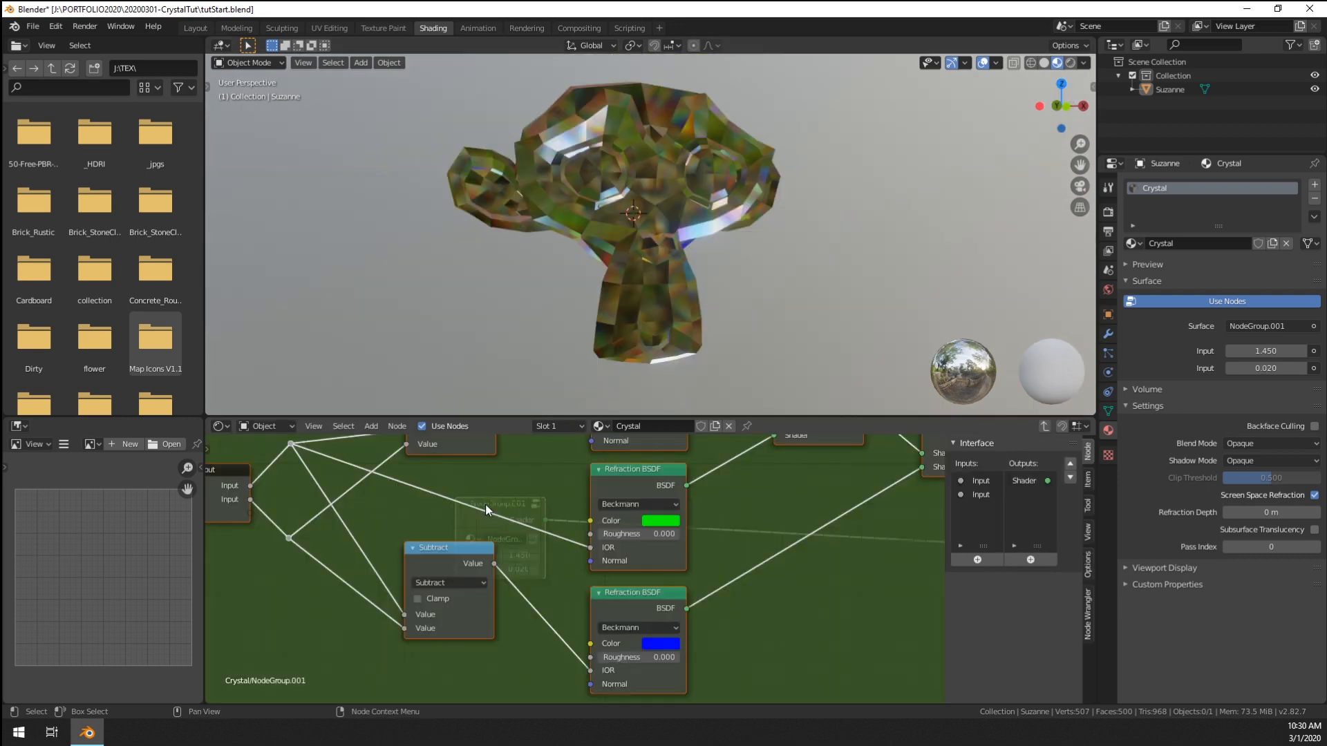
scroll(485, 505, "down", 8)
middle_click_drag(549, 563, 561, 589)
scroll(396, 545, "up", 4)
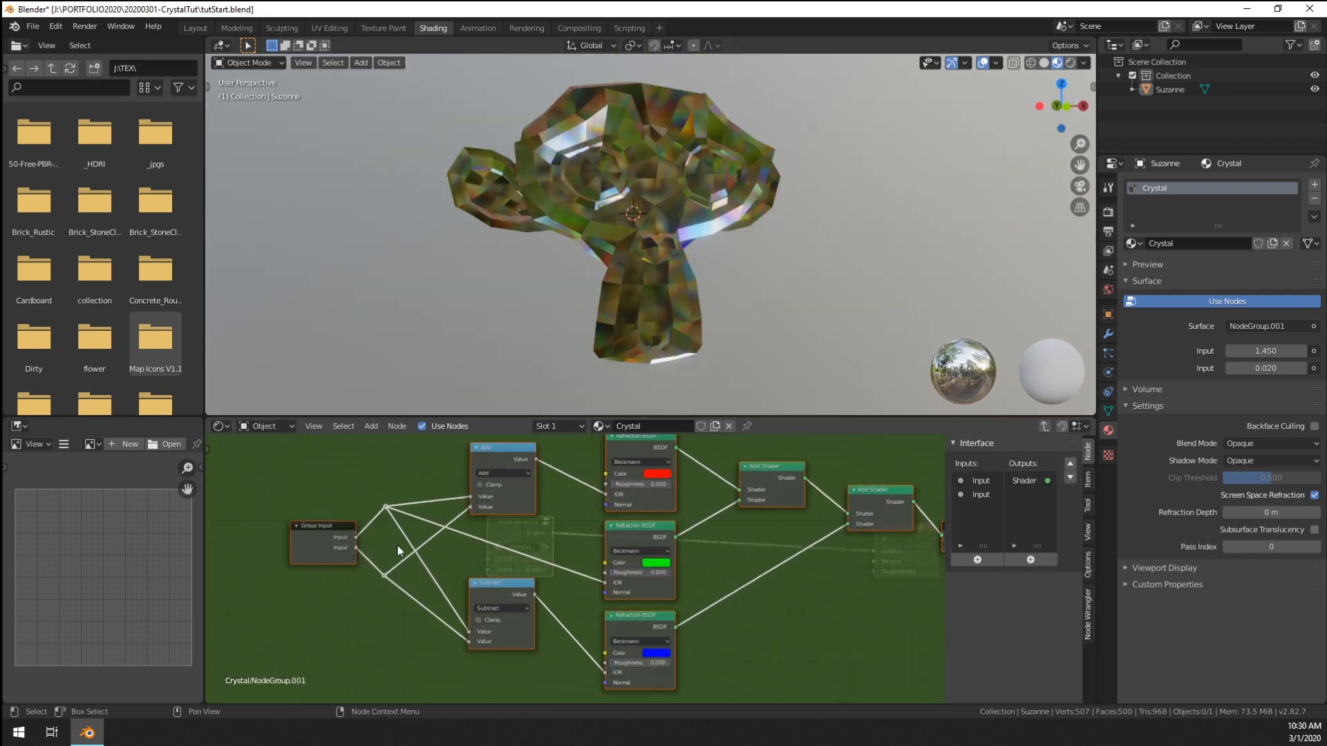
middle_click_drag(398, 551, 470, 564)
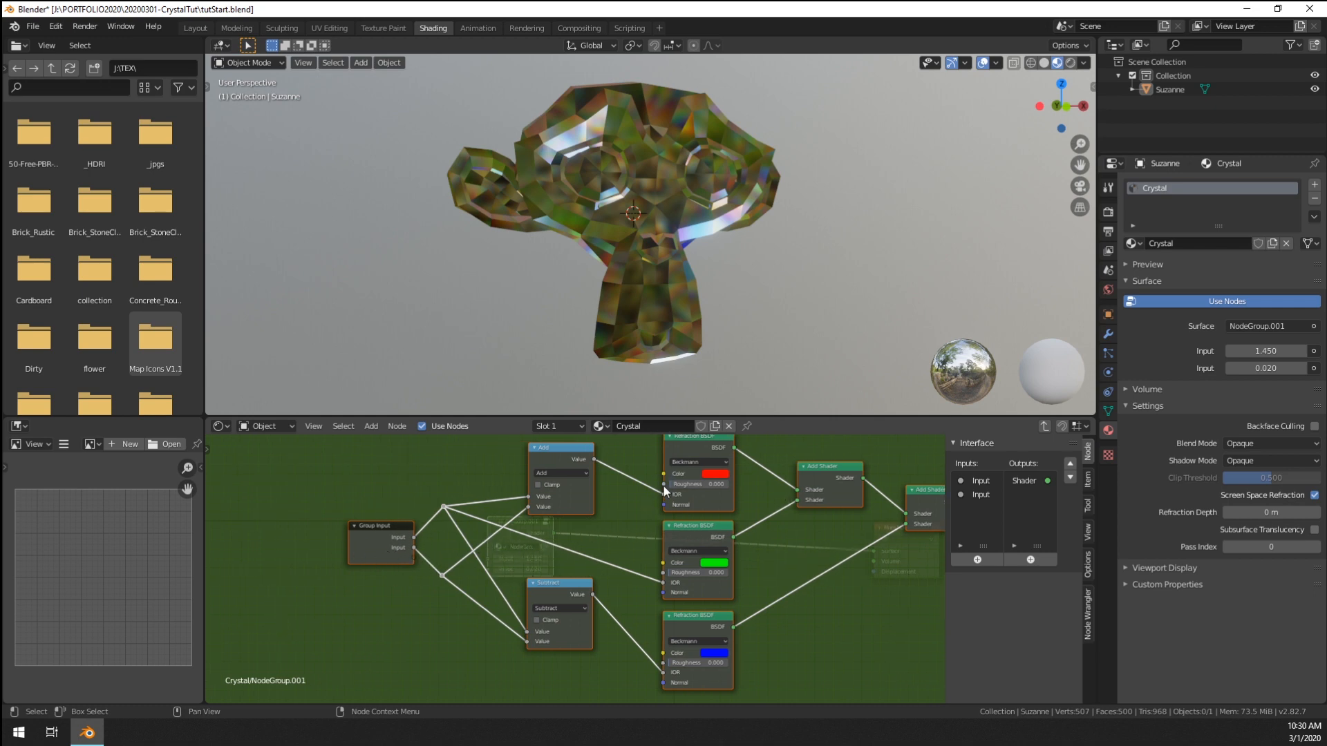
left_click_drag(664, 487, 413, 557)
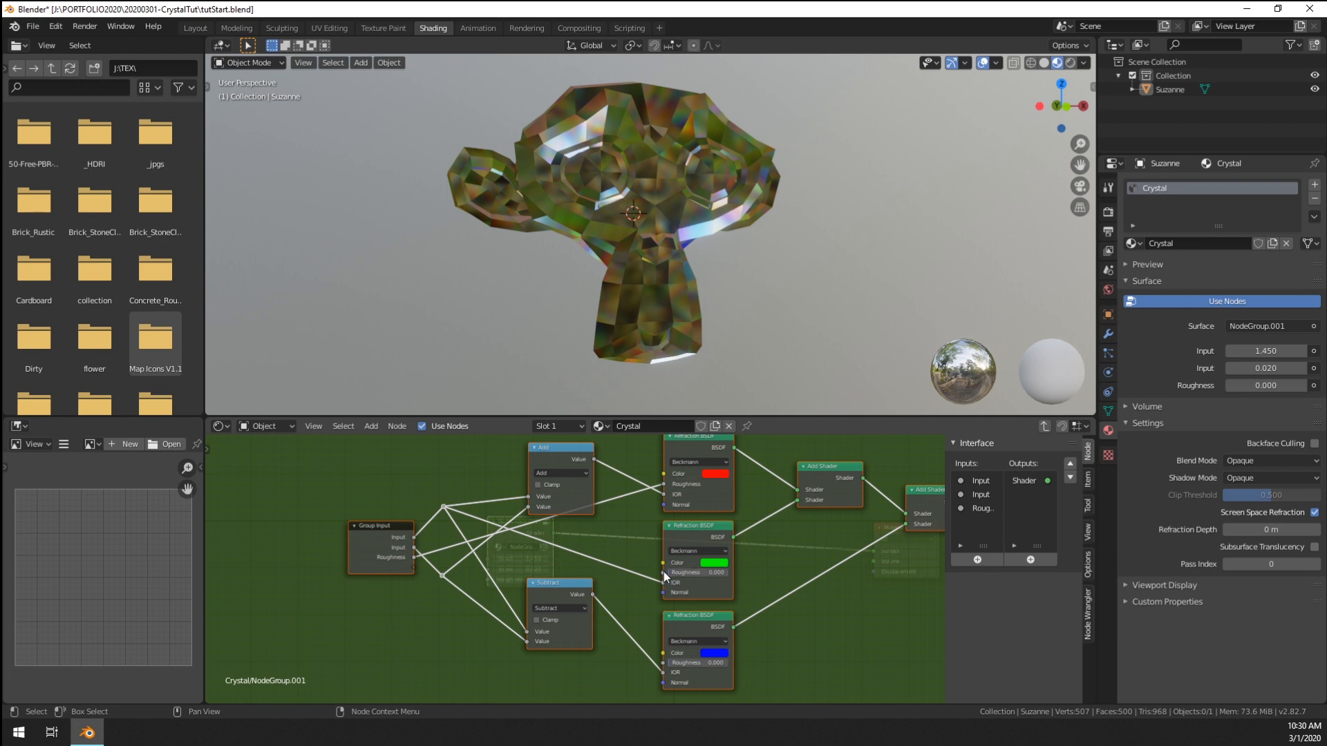
left_click_drag(664, 573, 413, 557)
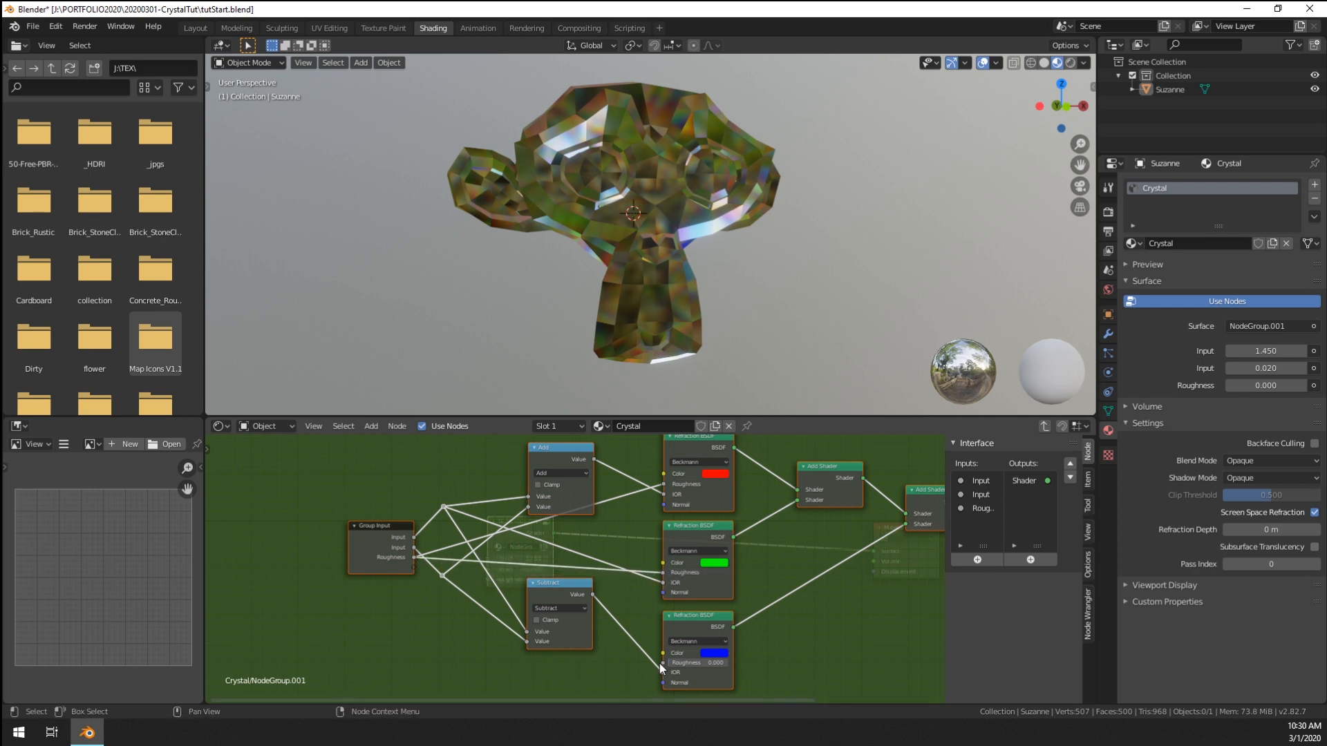
left_click_drag(661, 667, 413, 558)
- Connect the Normal inputs of all three Refraction BSDF nodes to another new Group Input socket
left_click_drag(665, 503, 404, 569)
left_click_drag(663, 592, 412, 567)
left_click_drag(663, 683, 410, 565)
- Rename the group's first input to IOR and the second to Aberration, and return to the main node tree
left_click(382, 563)
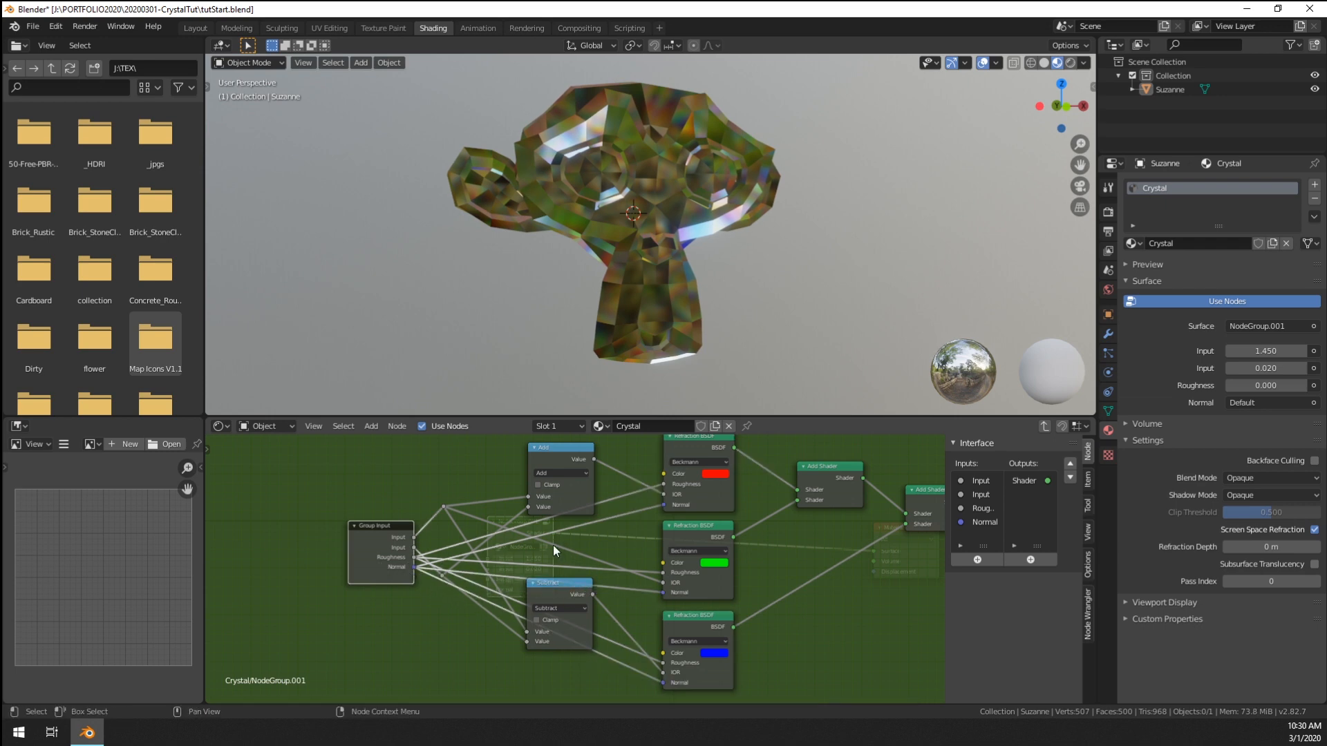
middle_click_drag(552, 545, 518, 540)
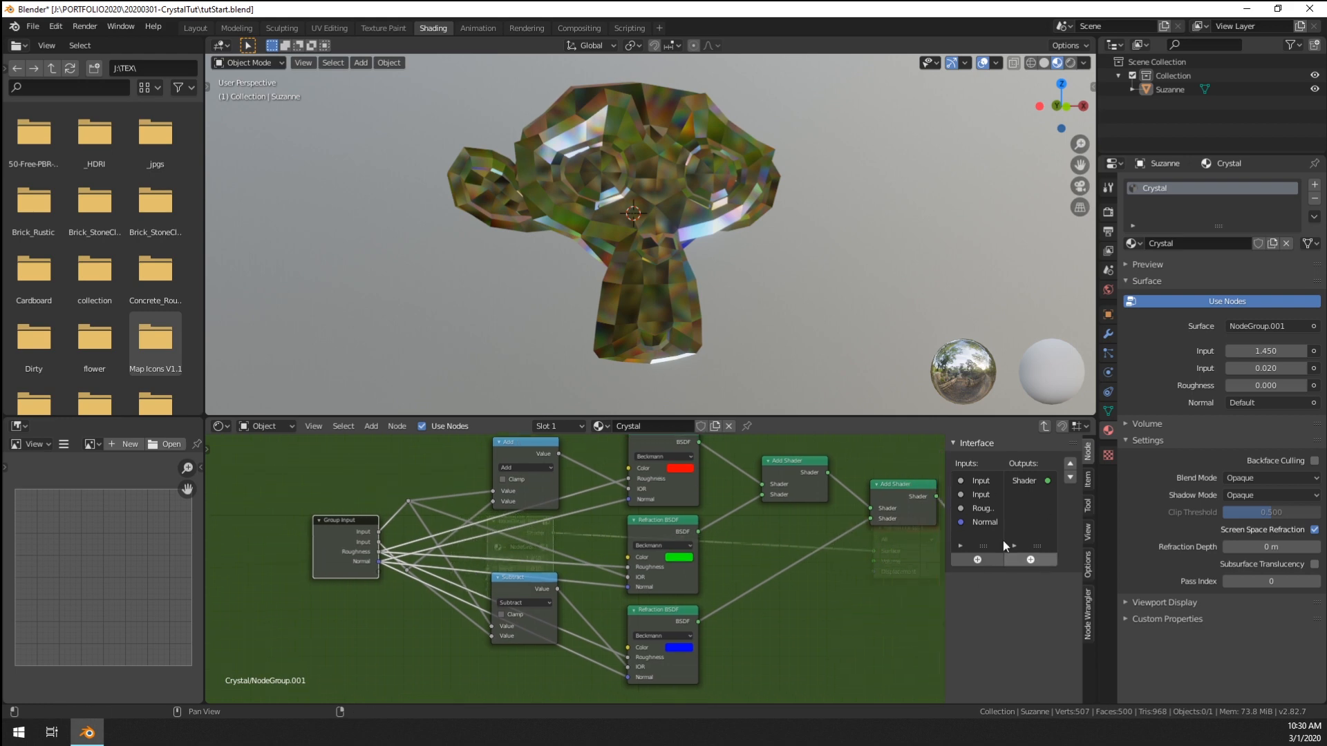
left_click(979, 481)
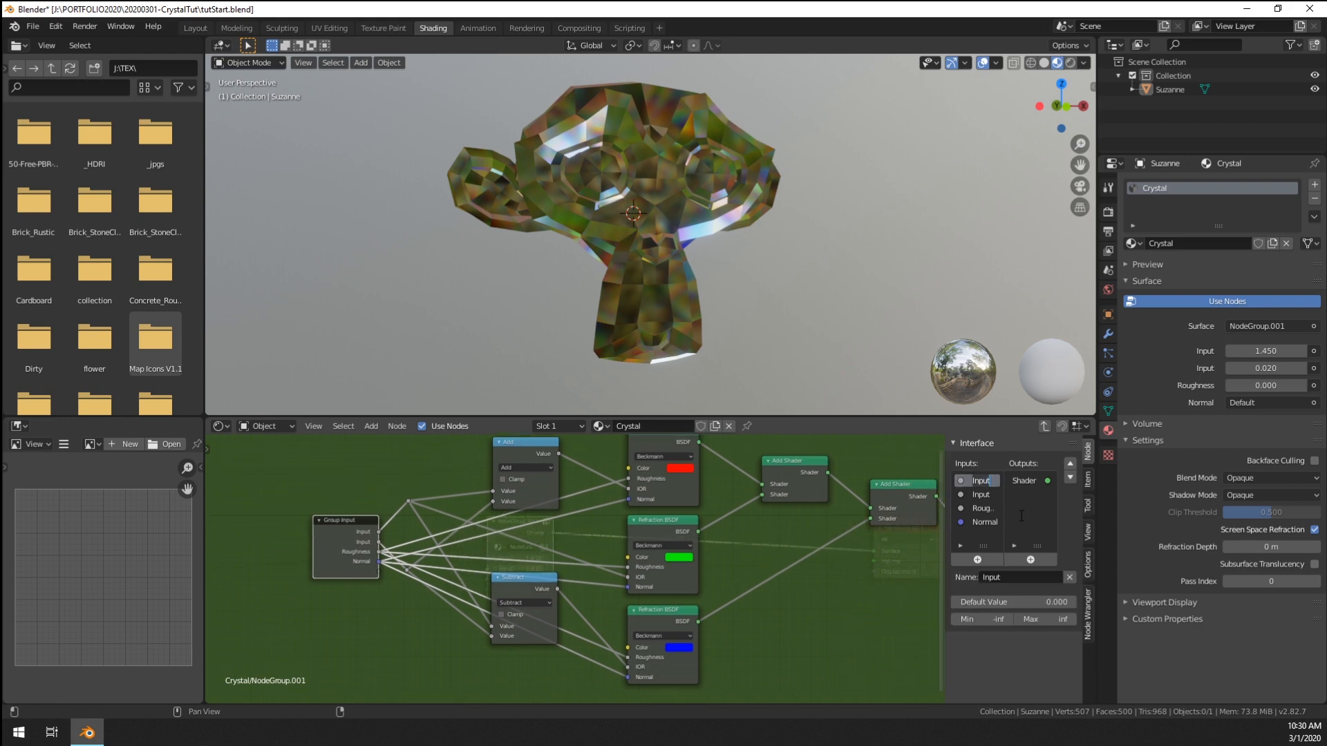
type("IOR")
key("Return")
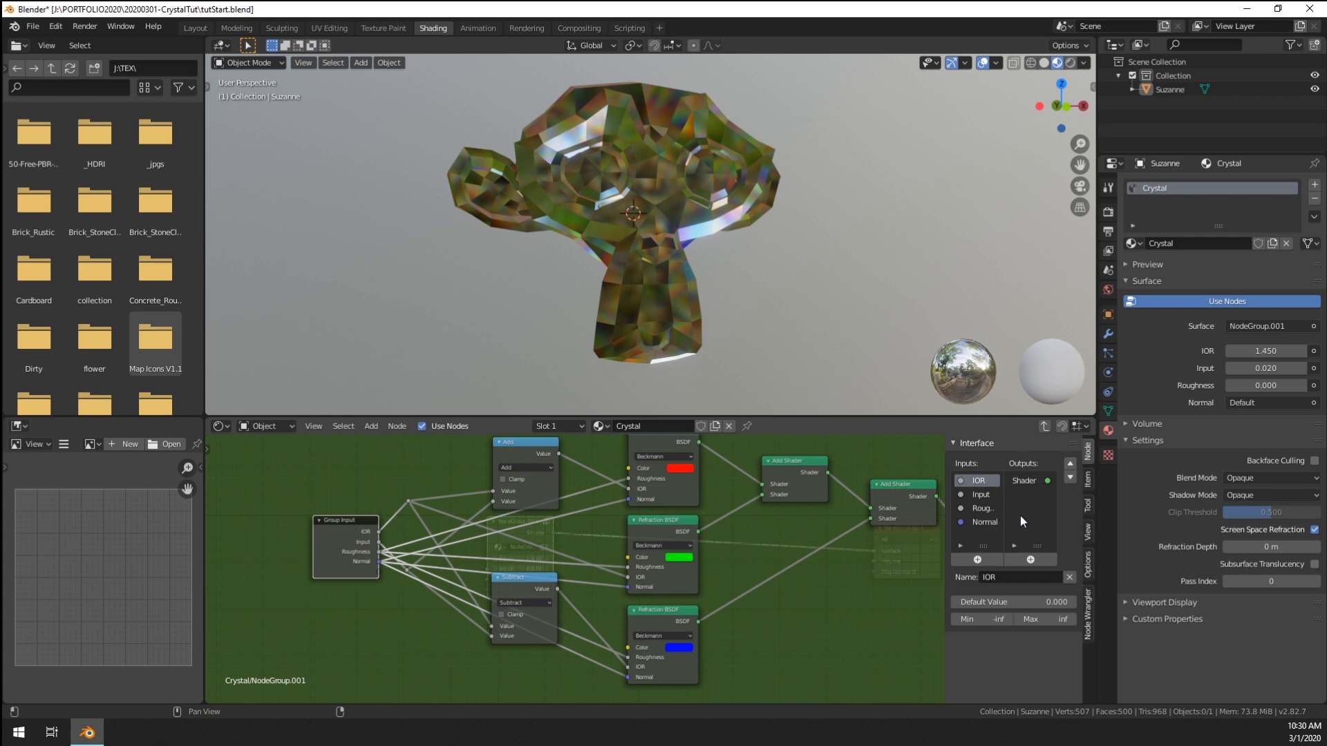
left_click(985, 494)
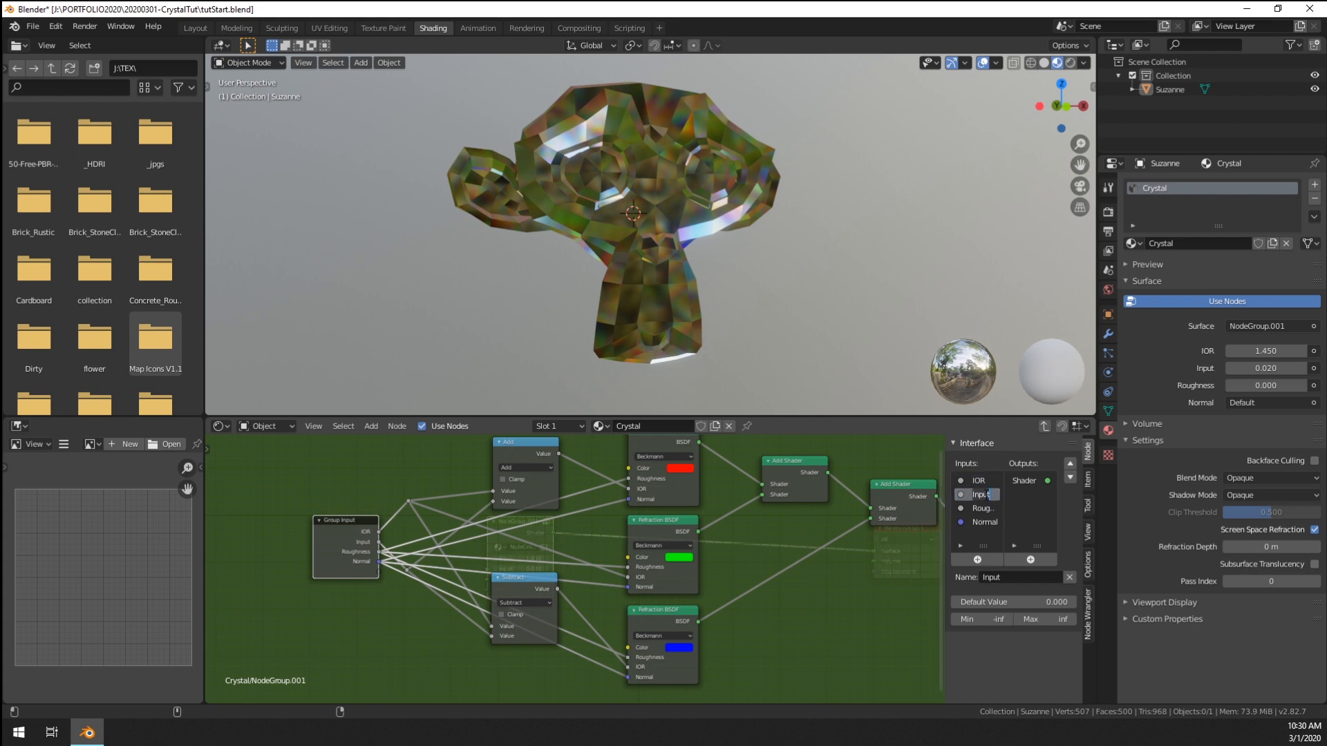
type("Abbe")
key("Return")
key("Tab")
- Try out a different Roughness on the node group and return it to 0
left_click_drag(459, 500, 565, 500)
left_click_drag(602, 586, 698, 587, "shift")
left_click_drag(606, 585, 532, 607)
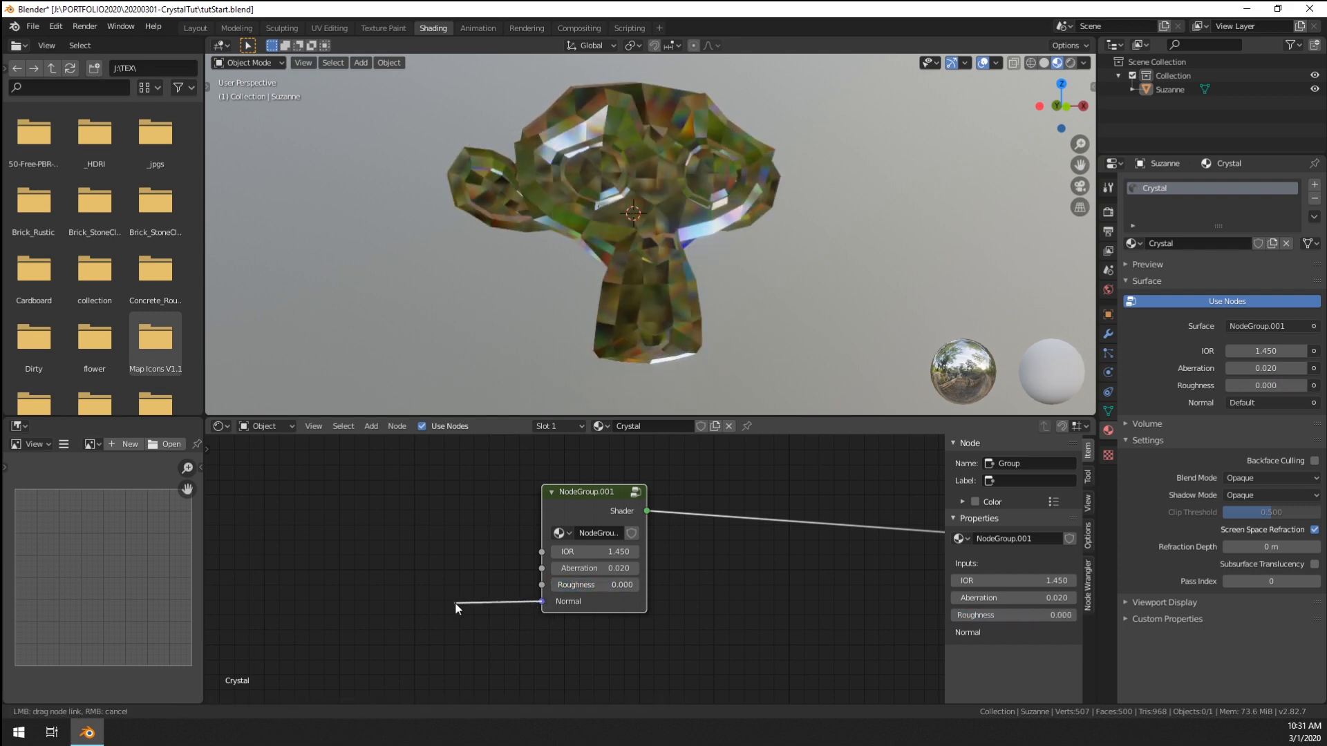
- Set the node group's IOR to 1.540 and Aberration to 0.050, and inspect Suzanne from several angles
left_click_drag(593, 556, 618, 568)
middle_click_drag(653, 297, 667, 256)
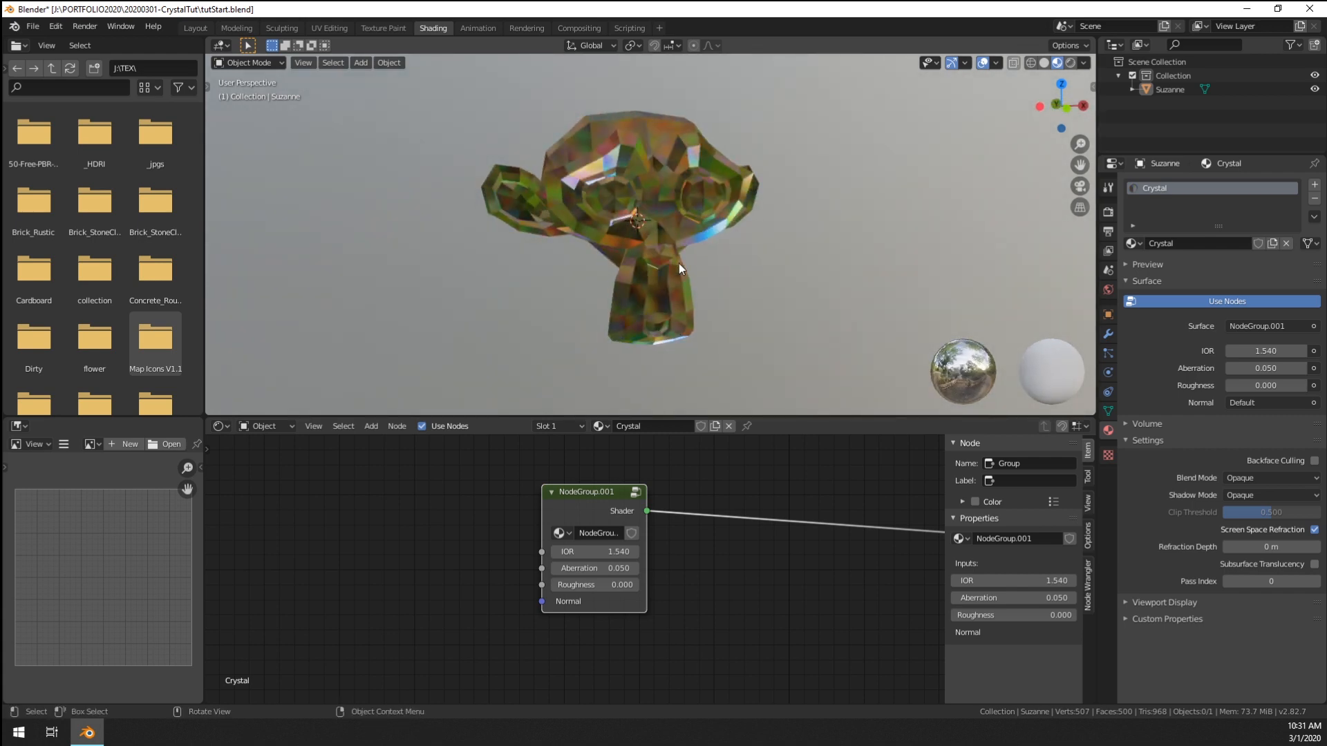
middle_click_drag(603, 95, 687, 260)
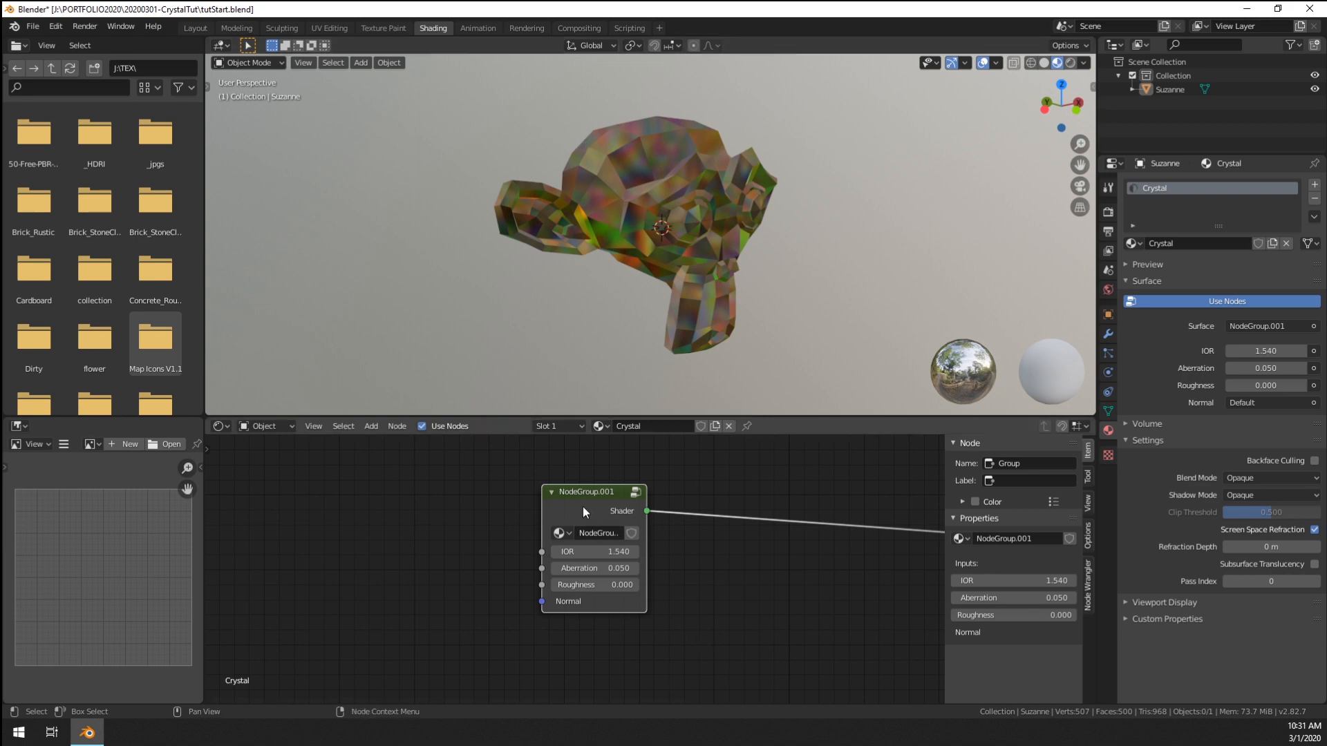
- Rename the crystal node group from its default name to Chromatic Aberration
key("Tab")
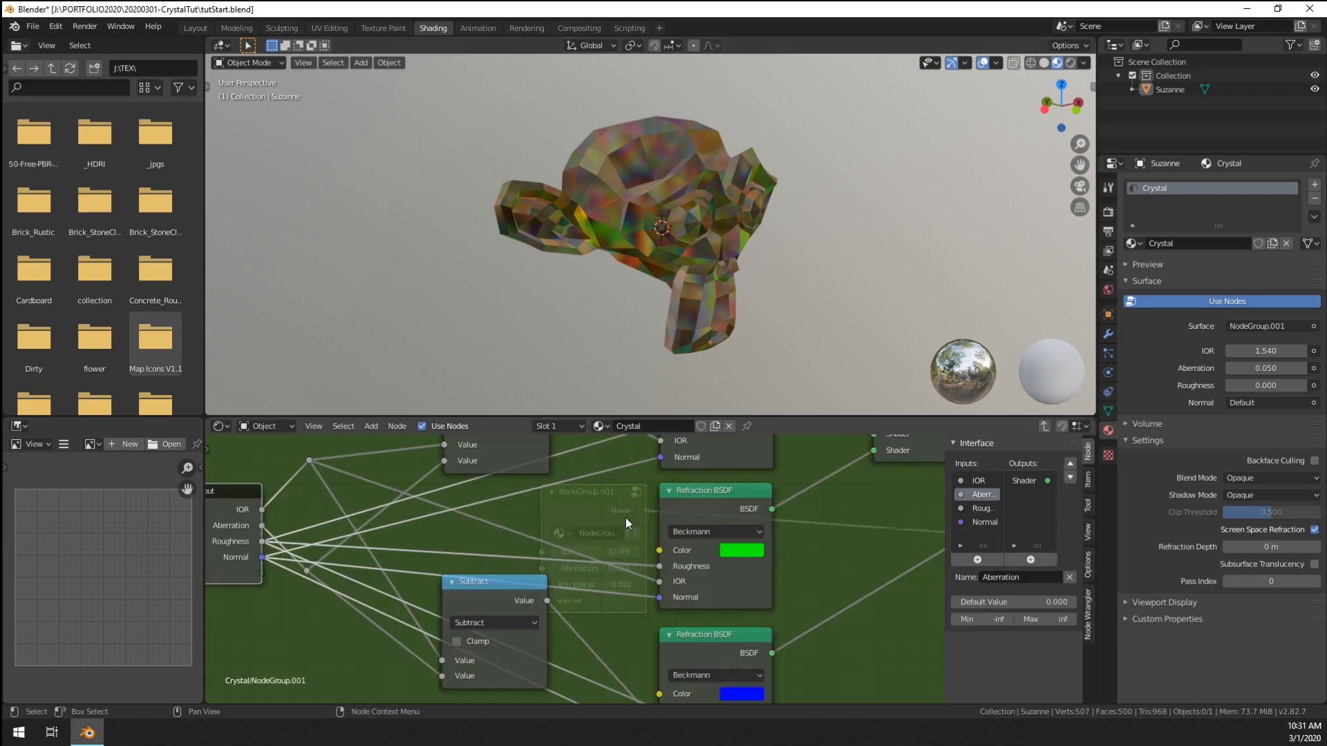
key("Tab")
double_click(1004, 538)
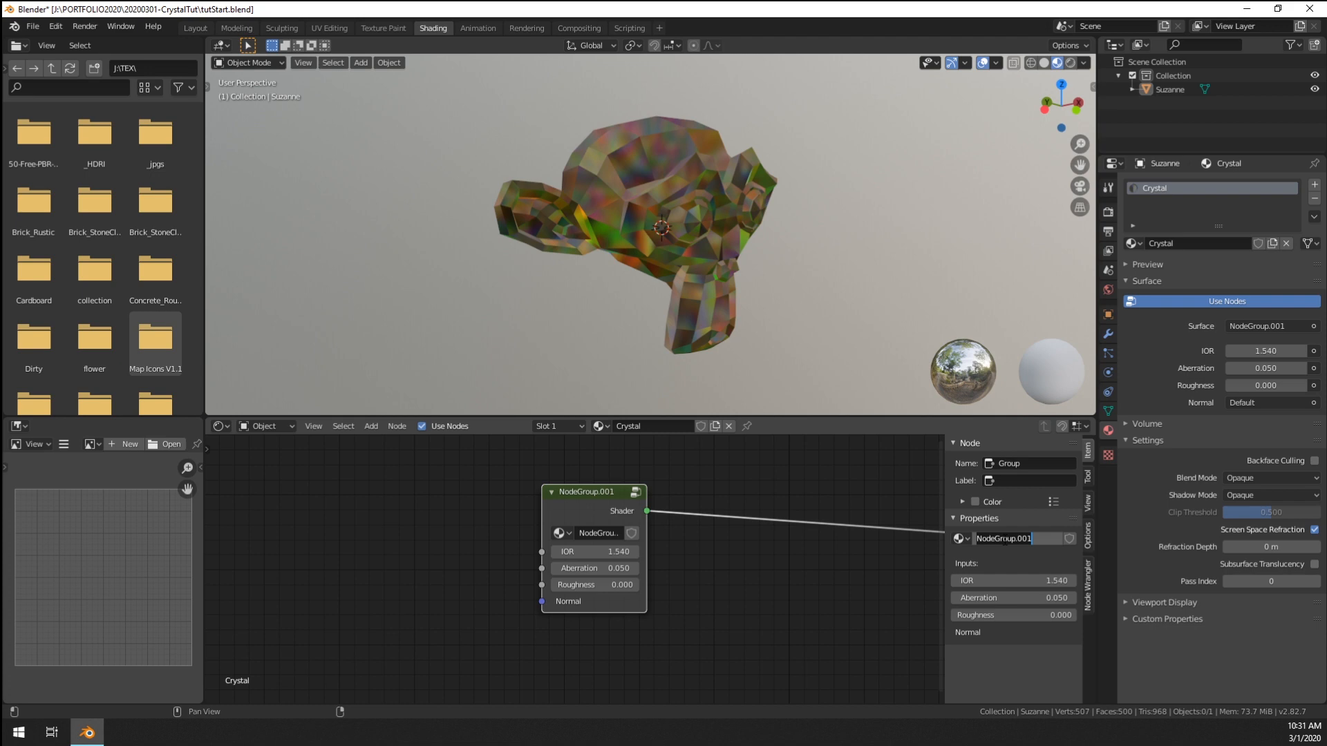
type("Re")
type("C")
type("hromatic Ab")
type("erration")
key("Return")
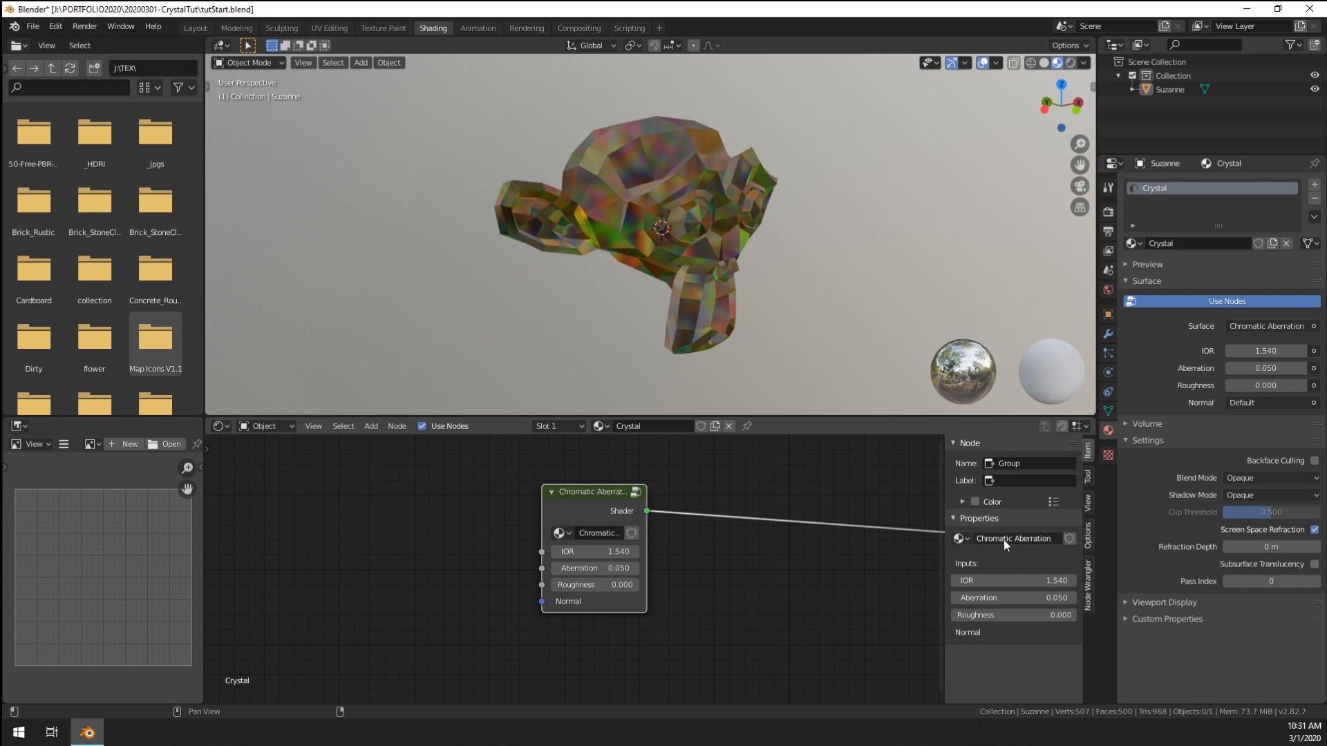
- Move the Chromatic Aberration group lower in the node tree and add a Principled BSDF node above it
scroll(698, 538, "down", 3)
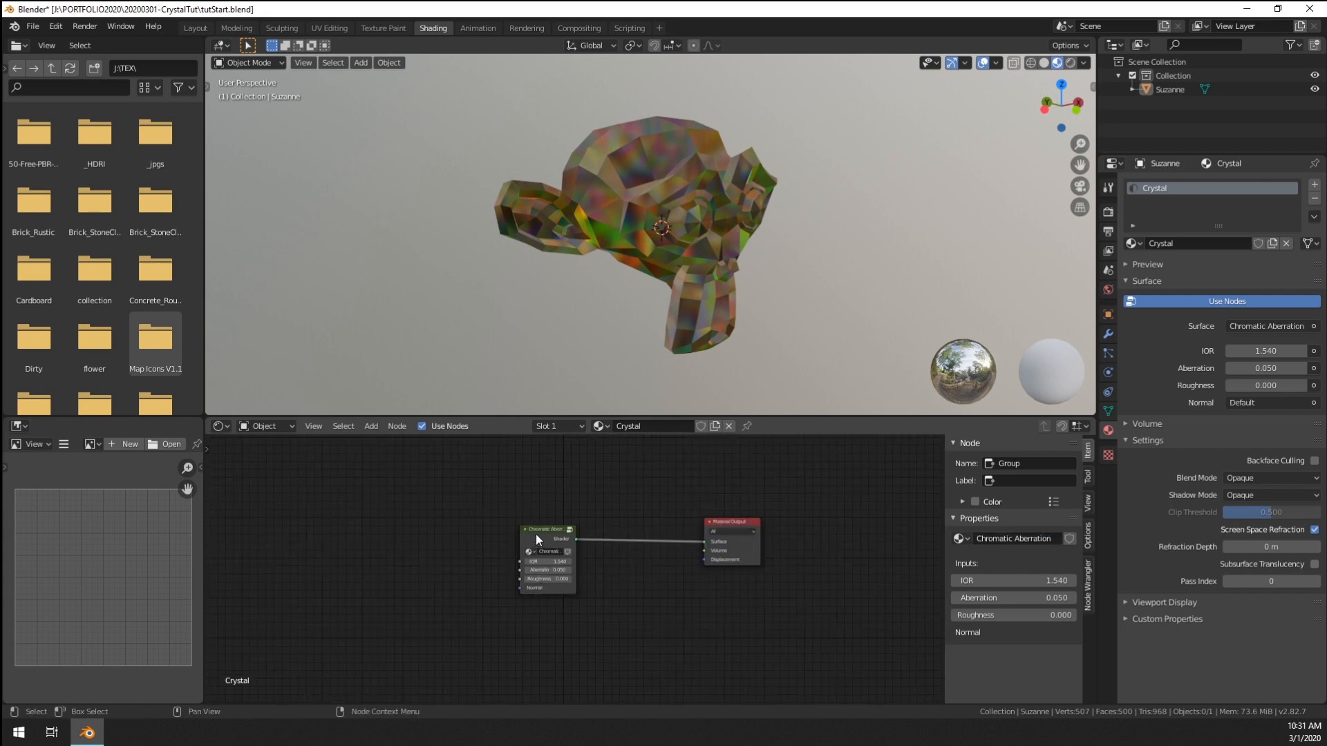
left_click_drag(536, 534, 470, 647)
key("shift+a")
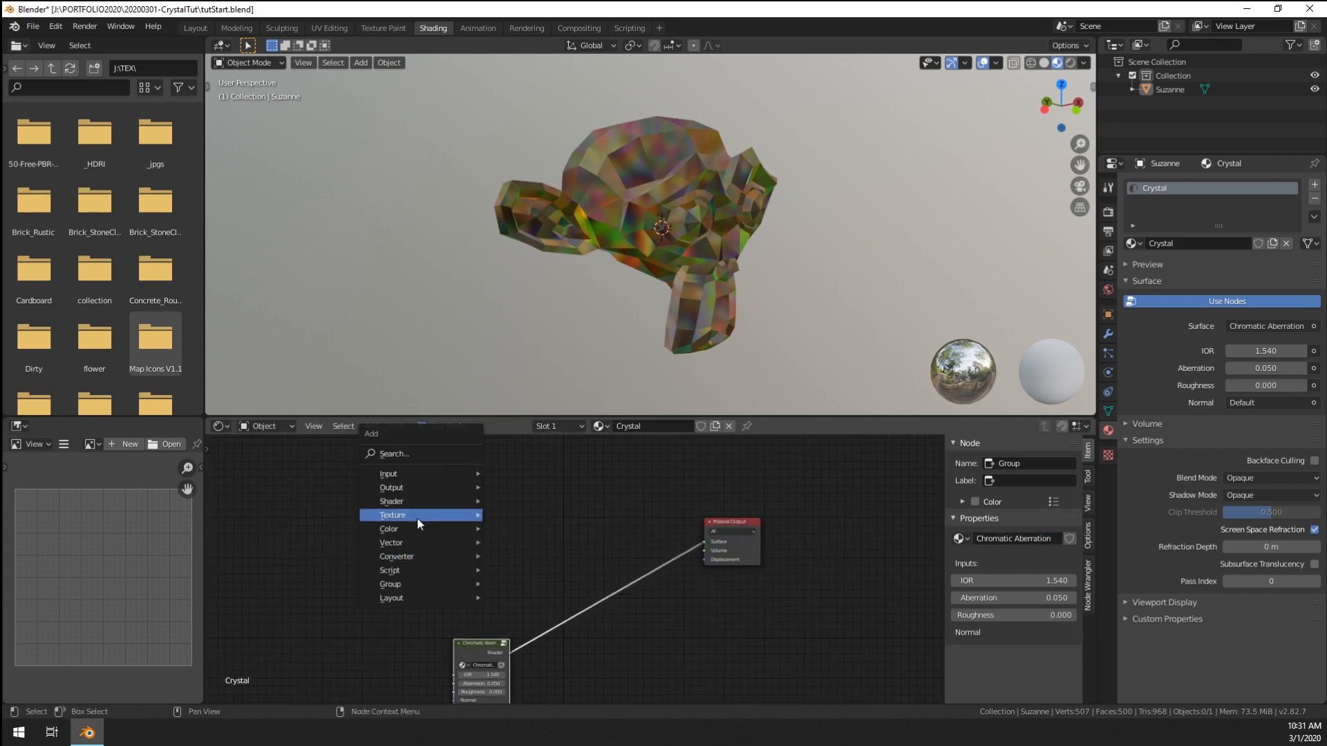
mouse_move(417, 518)
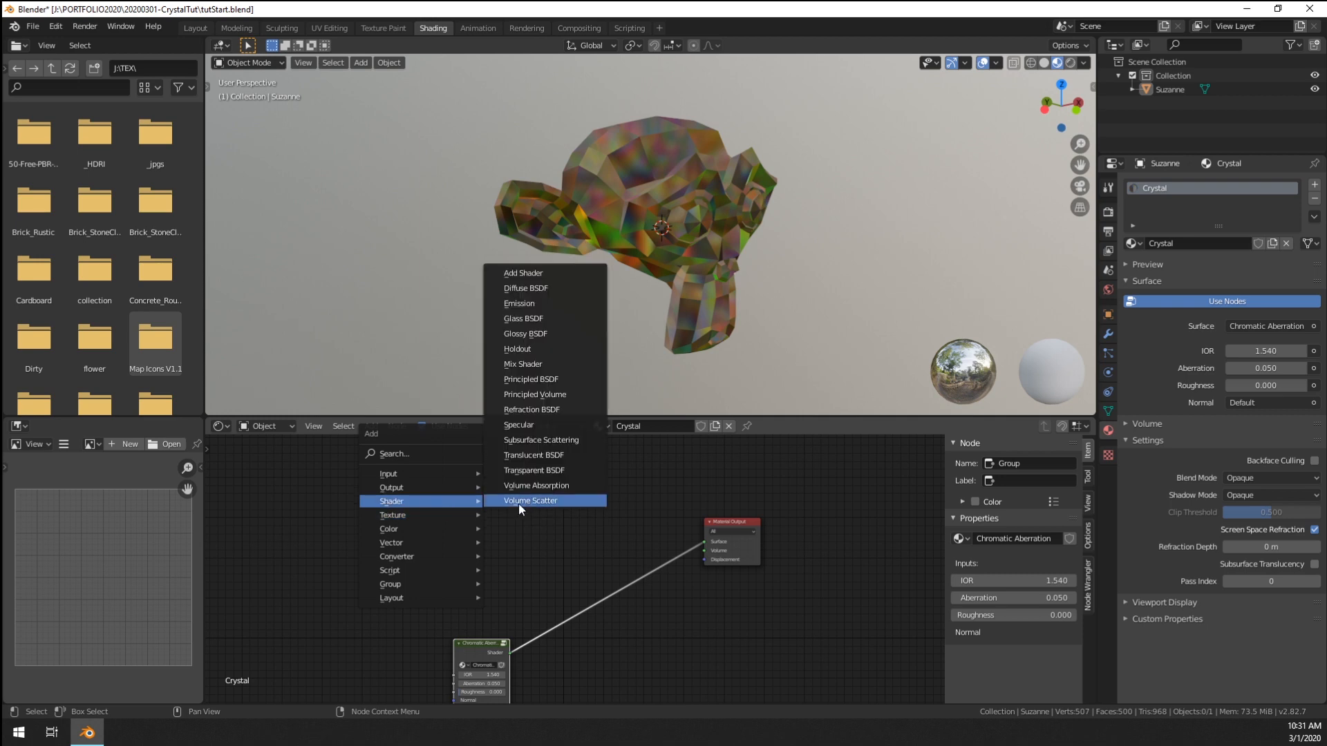
left_click(520, 503)
left_click(406, 387)
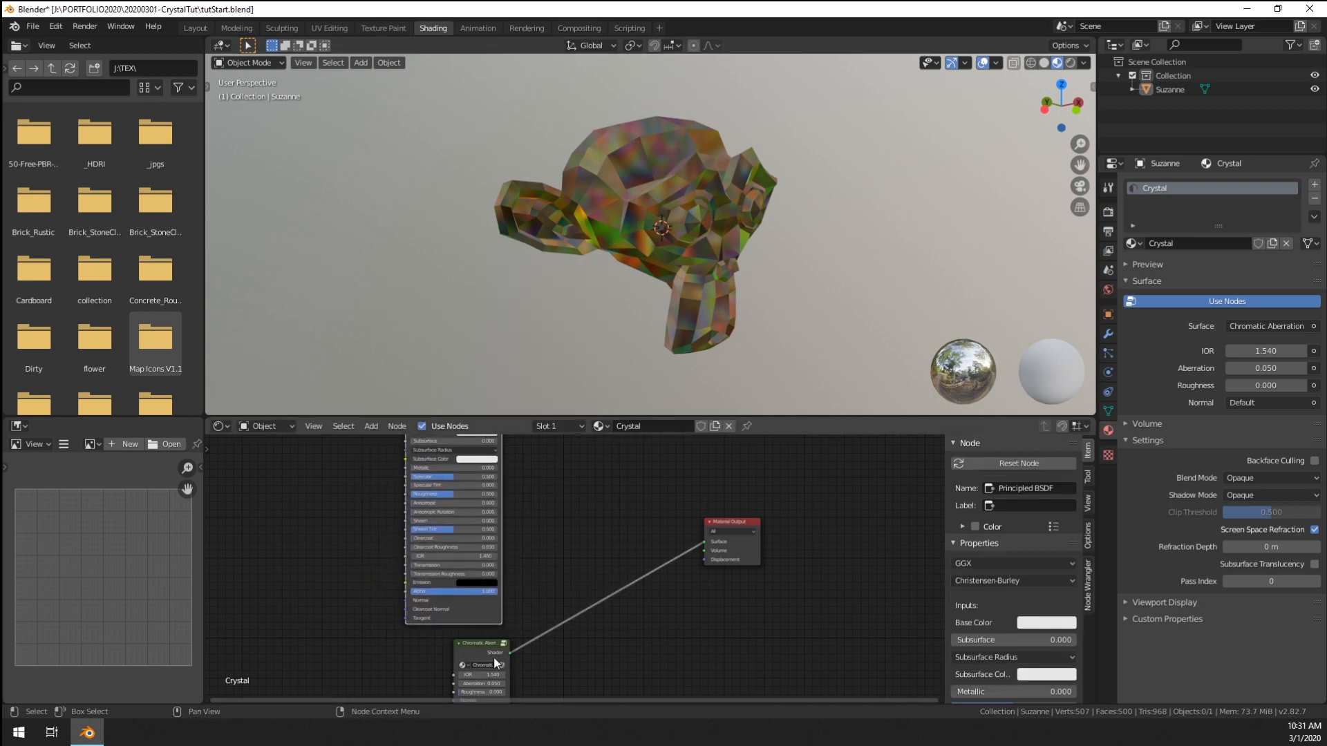
middle_click_drag(523, 606, 627, 586)
scroll(568, 595, "down", 3)
left_click_drag(572, 591, 576, 595)
- Add a Voronoi Texture node in the empty space well before the Principled BSDF
middle_click_drag(623, 527, 634, 532)
middle_click_drag(771, 587, 806, 597)
middle_click_drag(589, 579, 764, 586)
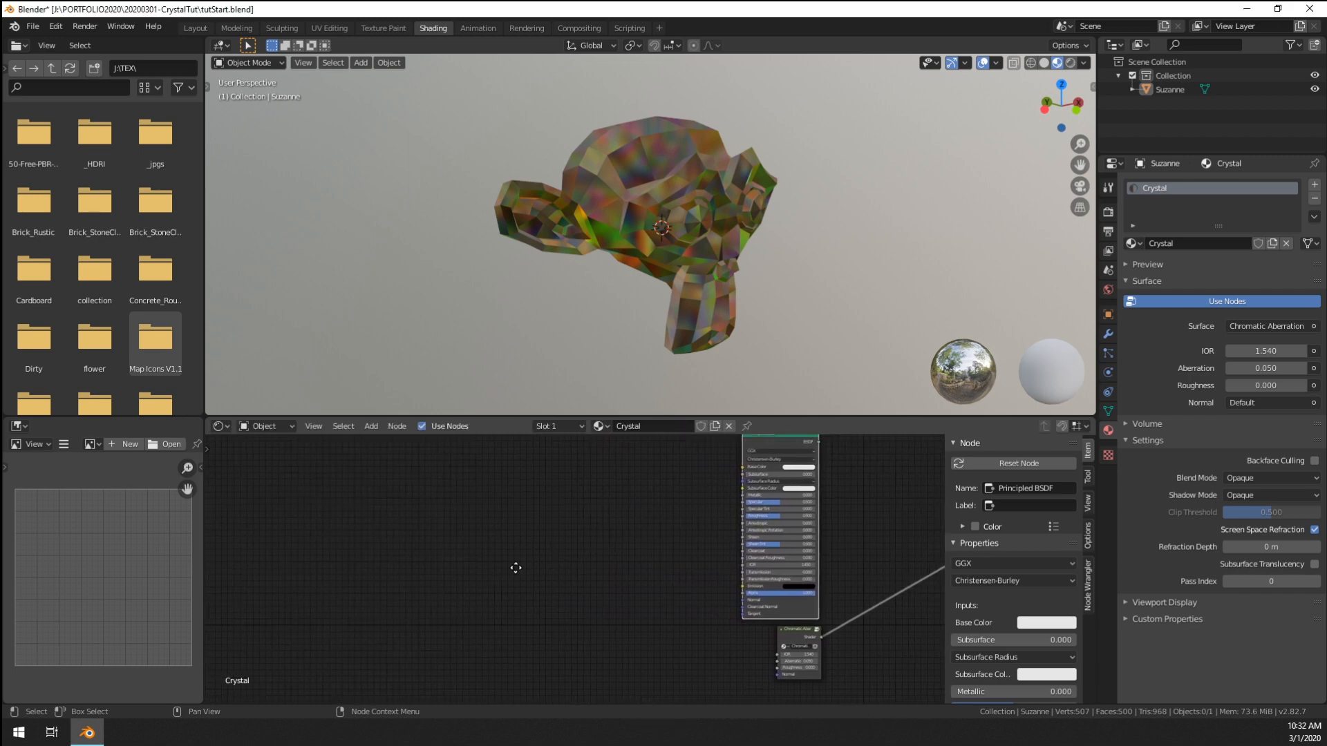
key("shift+a")
mouse_move(359, 546)
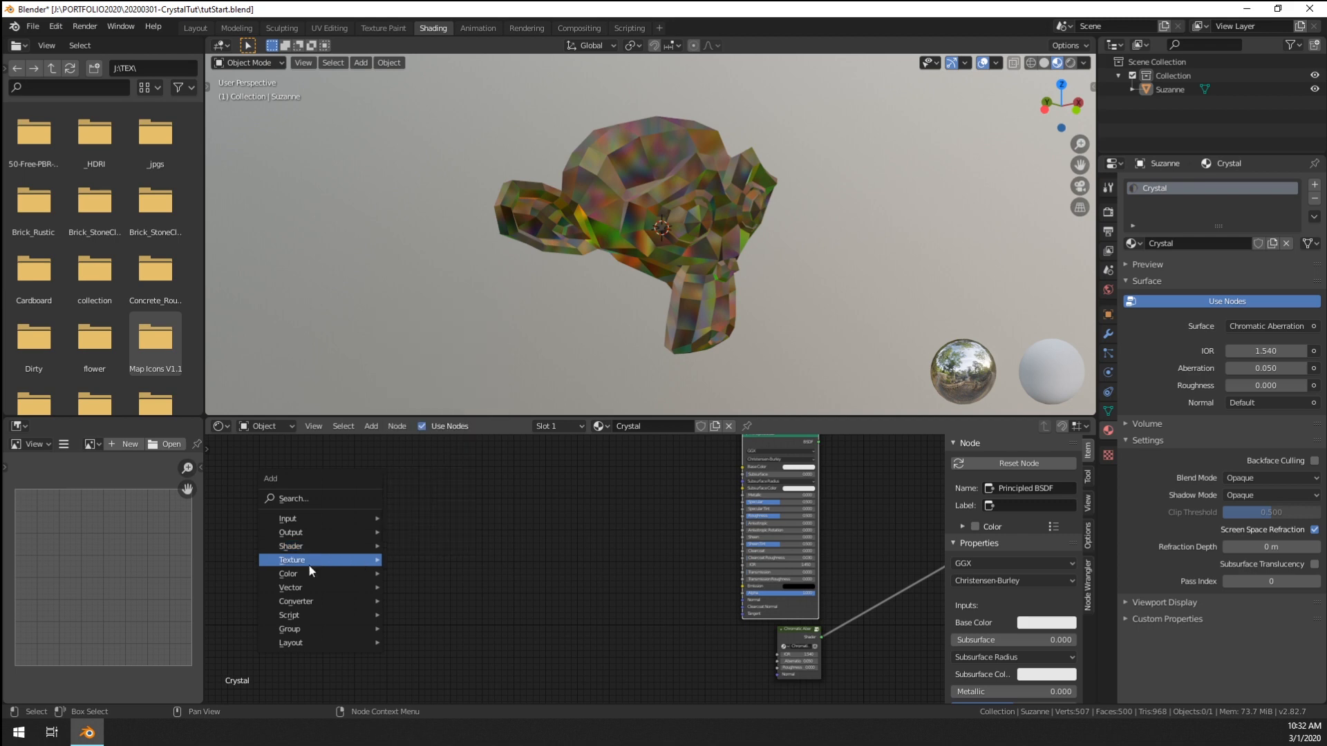
mouse_move(315, 559)
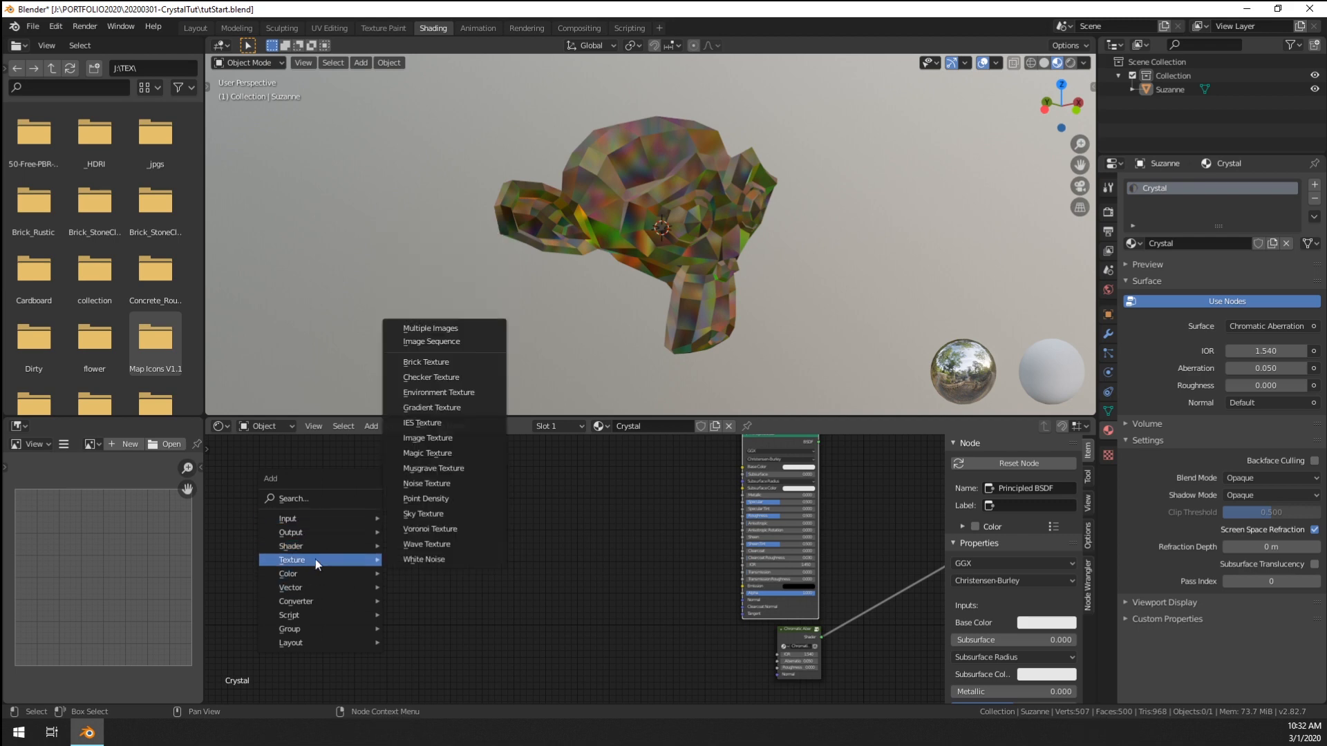
left_click(442, 530)
left_click(349, 512)
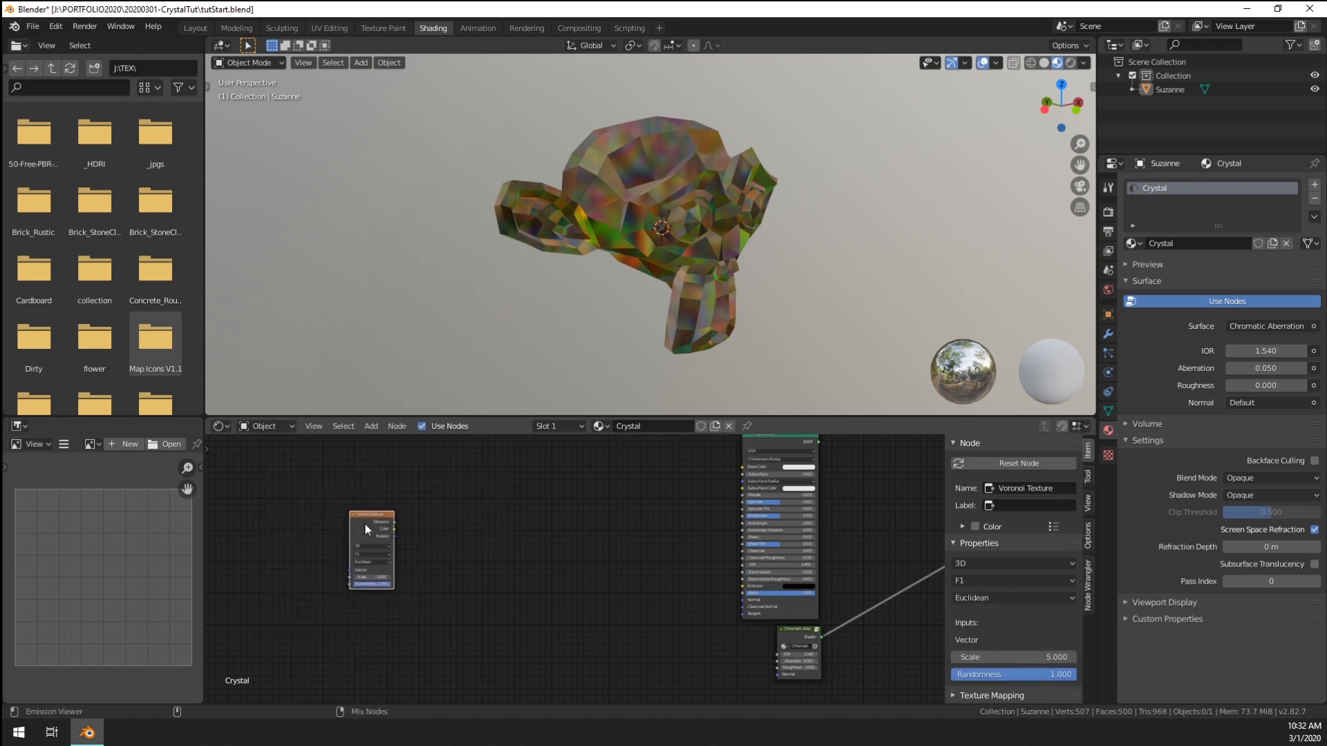
- Preview the Voronoi Texture's Distance and Color outputs on Suzanne and compare the cell patterns from the side and front
left_click(364, 522, "ctrl+shift")
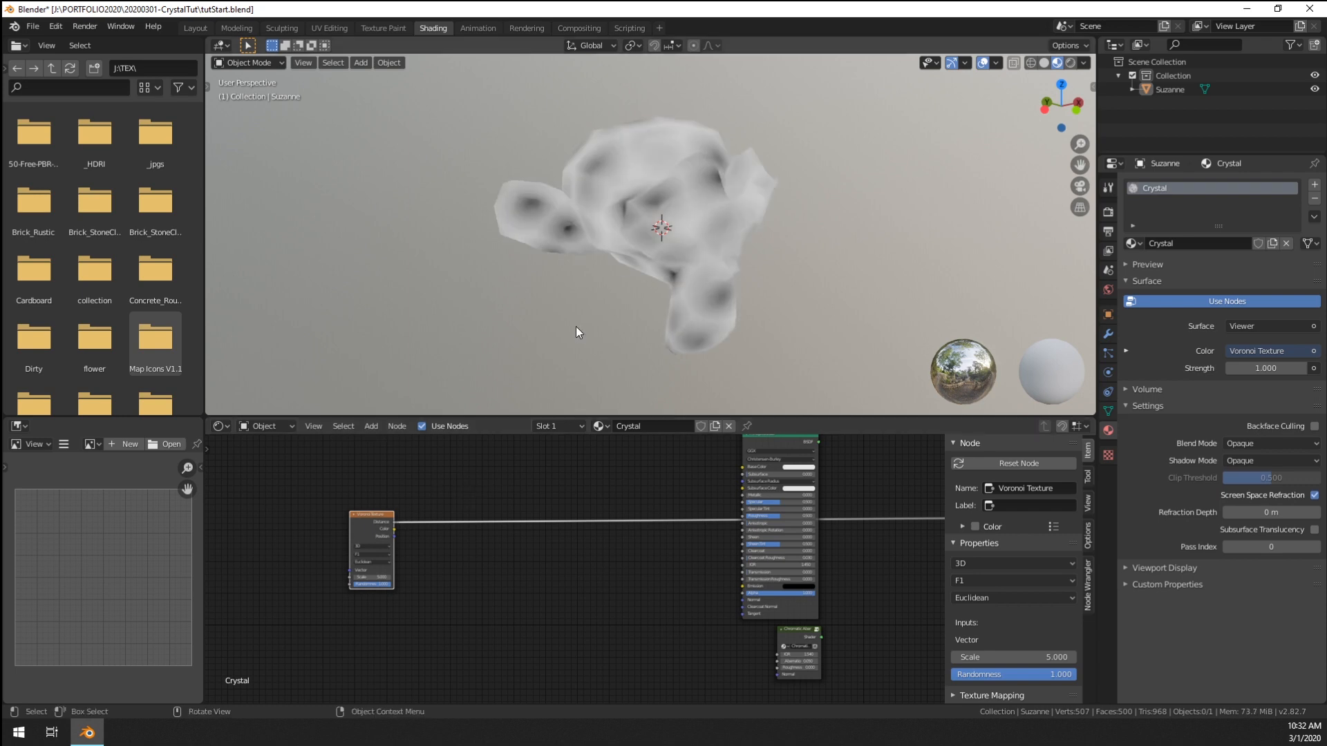
left_click(359, 530, "ctrl+shift")
scroll(674, 238, "up", 2)
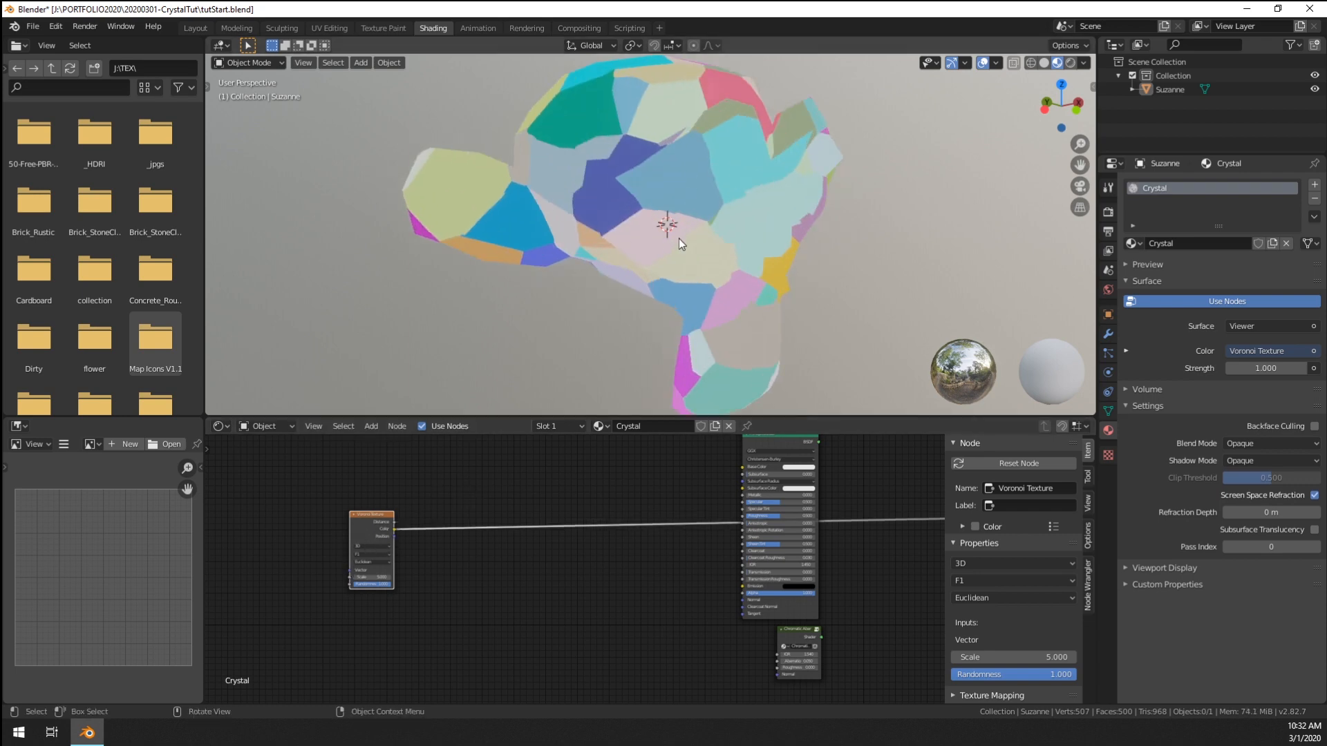
scroll(679, 238, "down", 1)
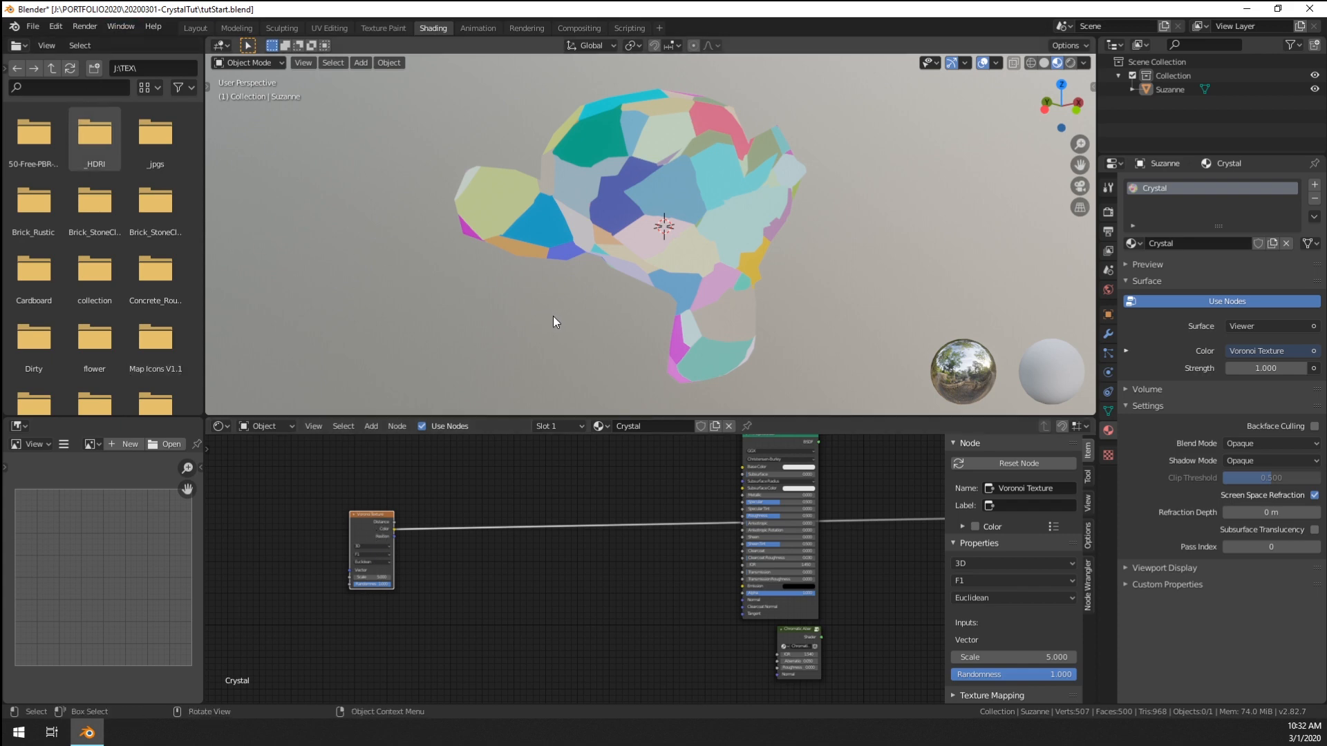
middle_click_drag(551, 298, 443, 265)
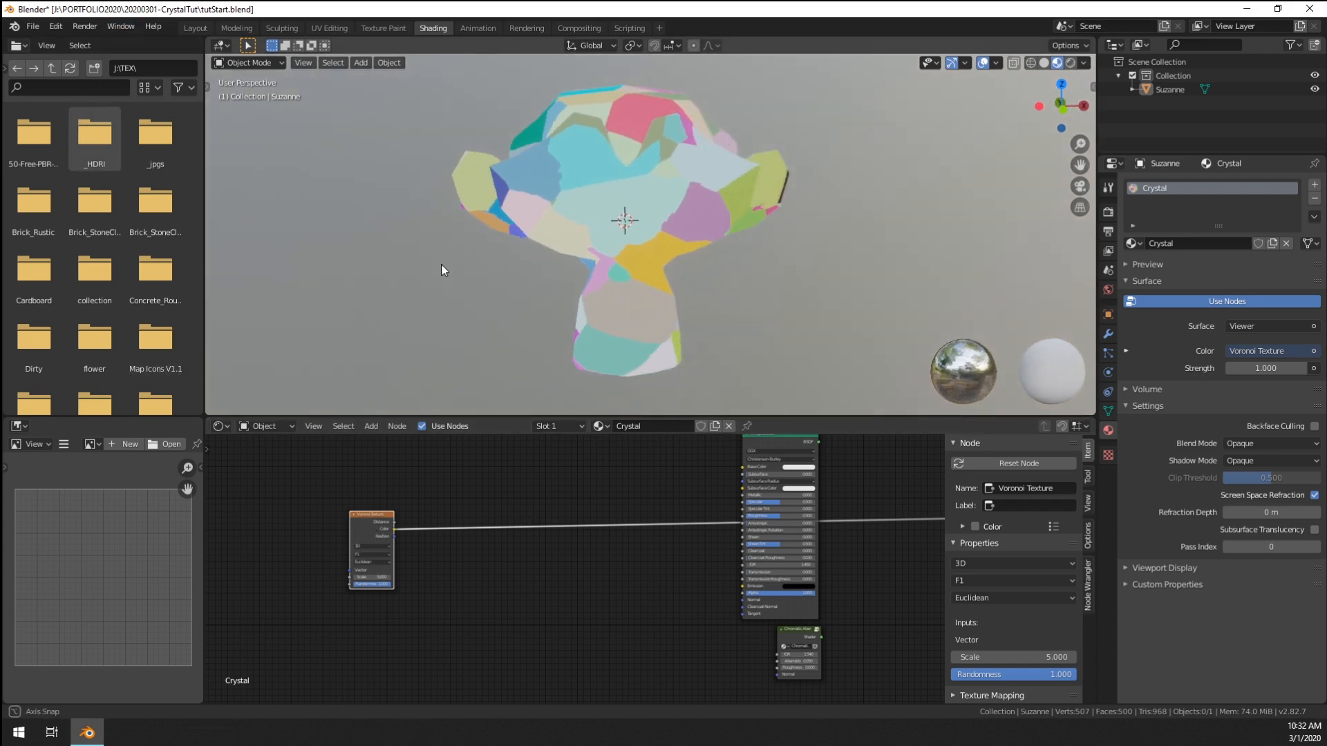
left_click(362, 526, "ctrl+shift")
left_click(364, 527, "ctrl+shift")
left_click(364, 525, "ctrl+shift")
left_click(365, 525, "ctrl+shift")
left_click(365, 525, "ctrl+shift")
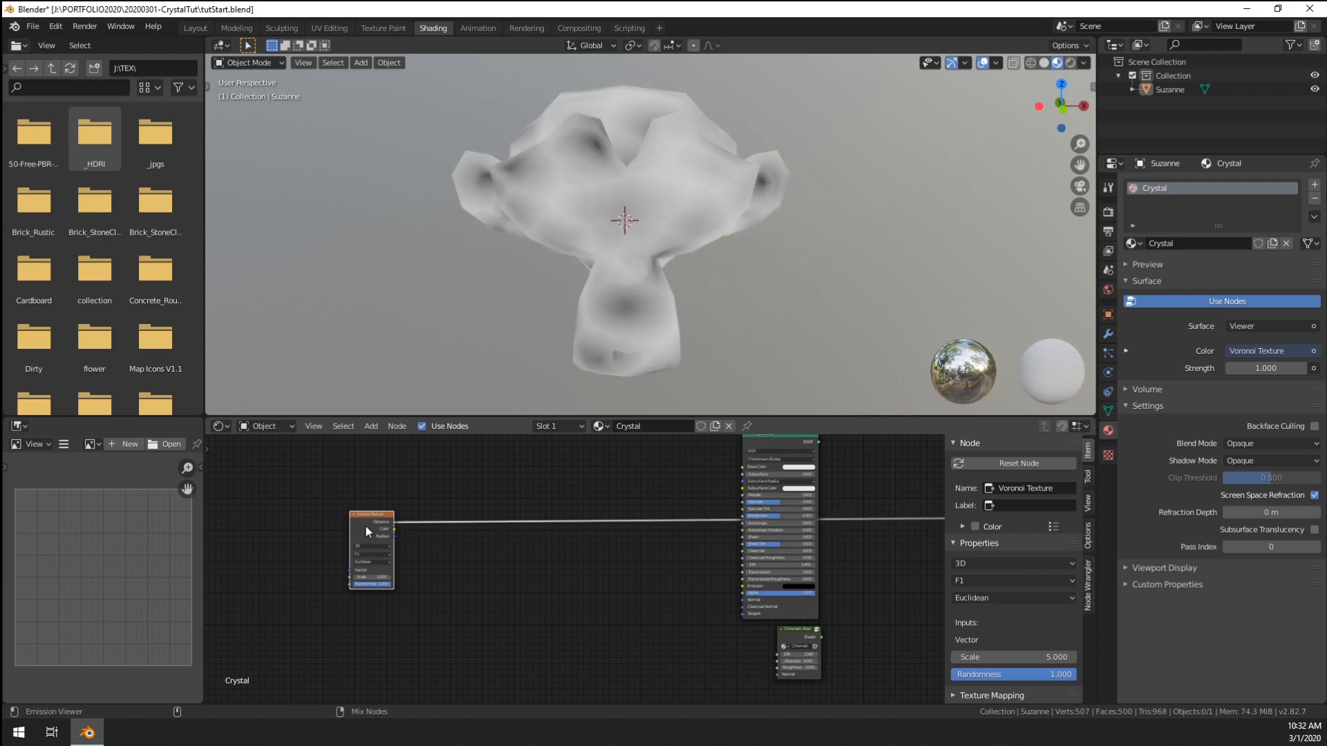
left_click(365, 525, "ctrl+shift")
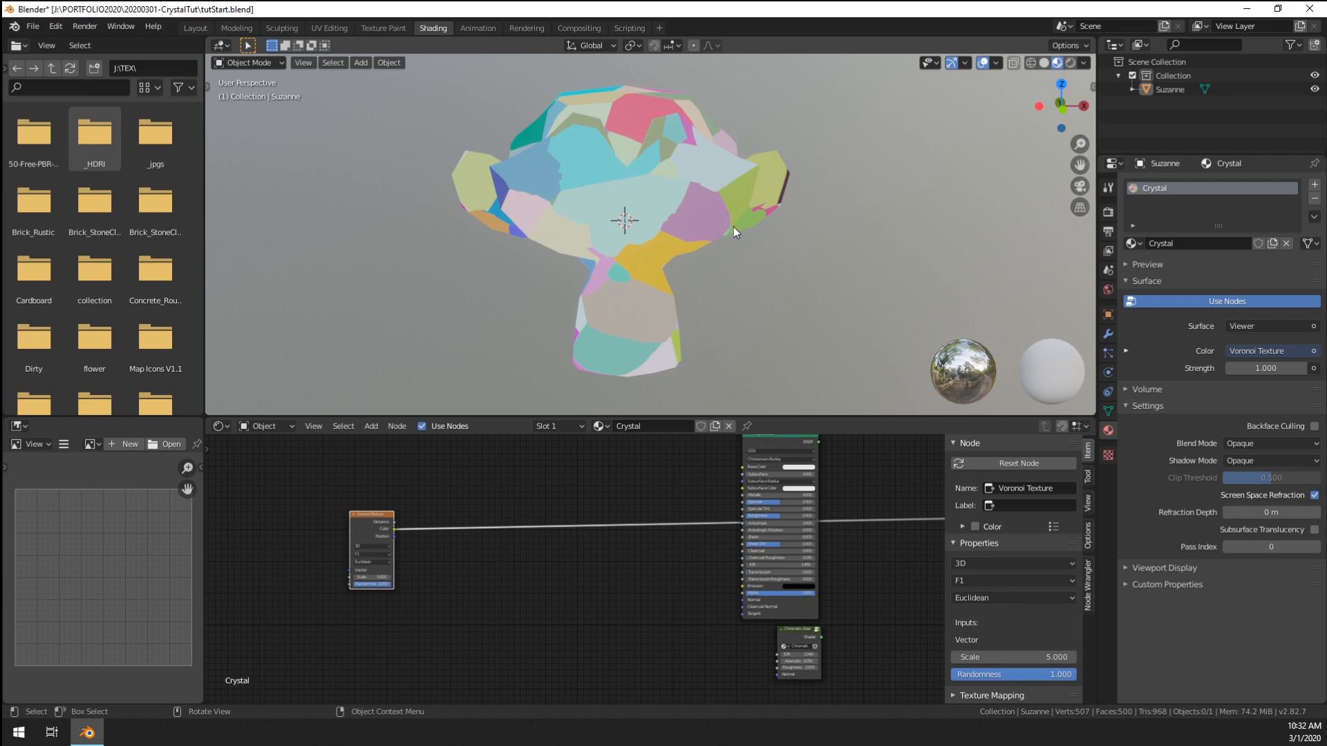
- Add a Gradient Texture node above the Voronoi Texture, with Mapping and Texture Coordinate nodes feeding its Vector input
left_click_drag(371, 525, 380, 486)
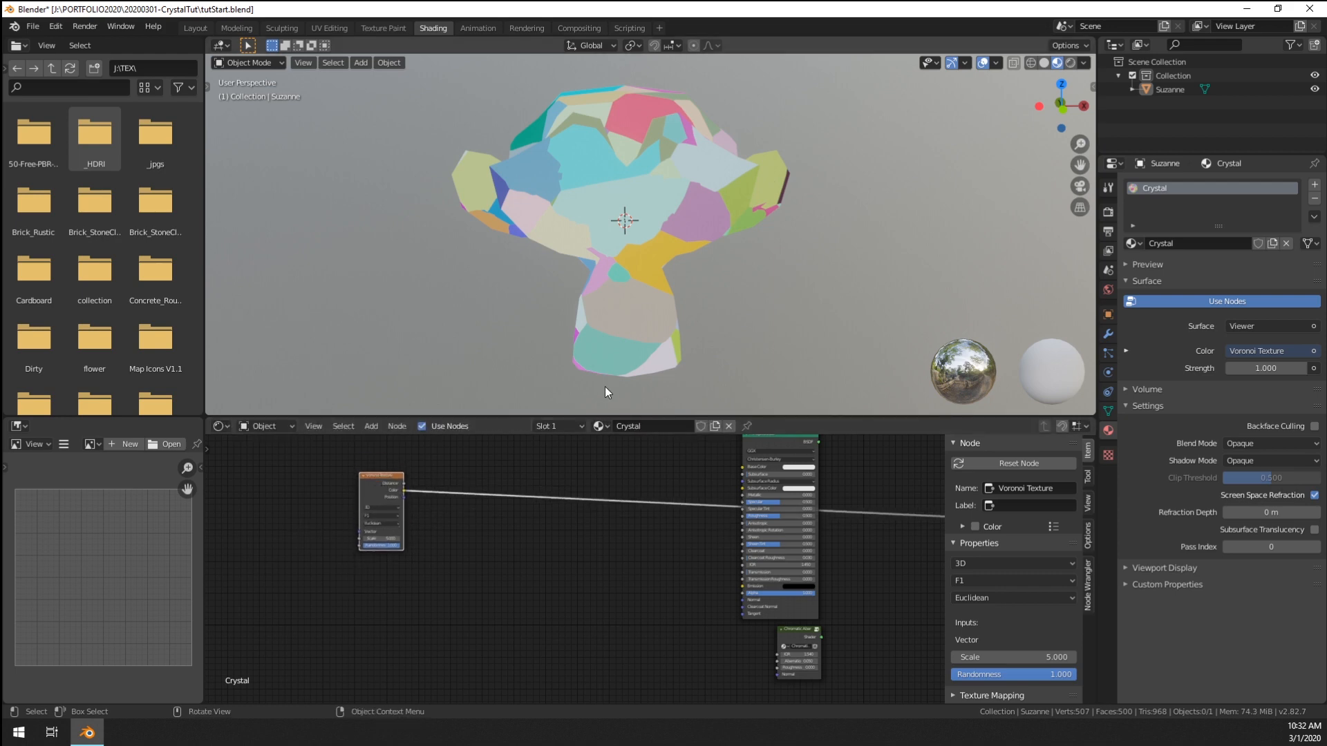
middle_click_drag(635, 528, 829, 566)
left_click_drag(556, 527, 515, 563)
key("shift+a")
mouse_move(581, 507)
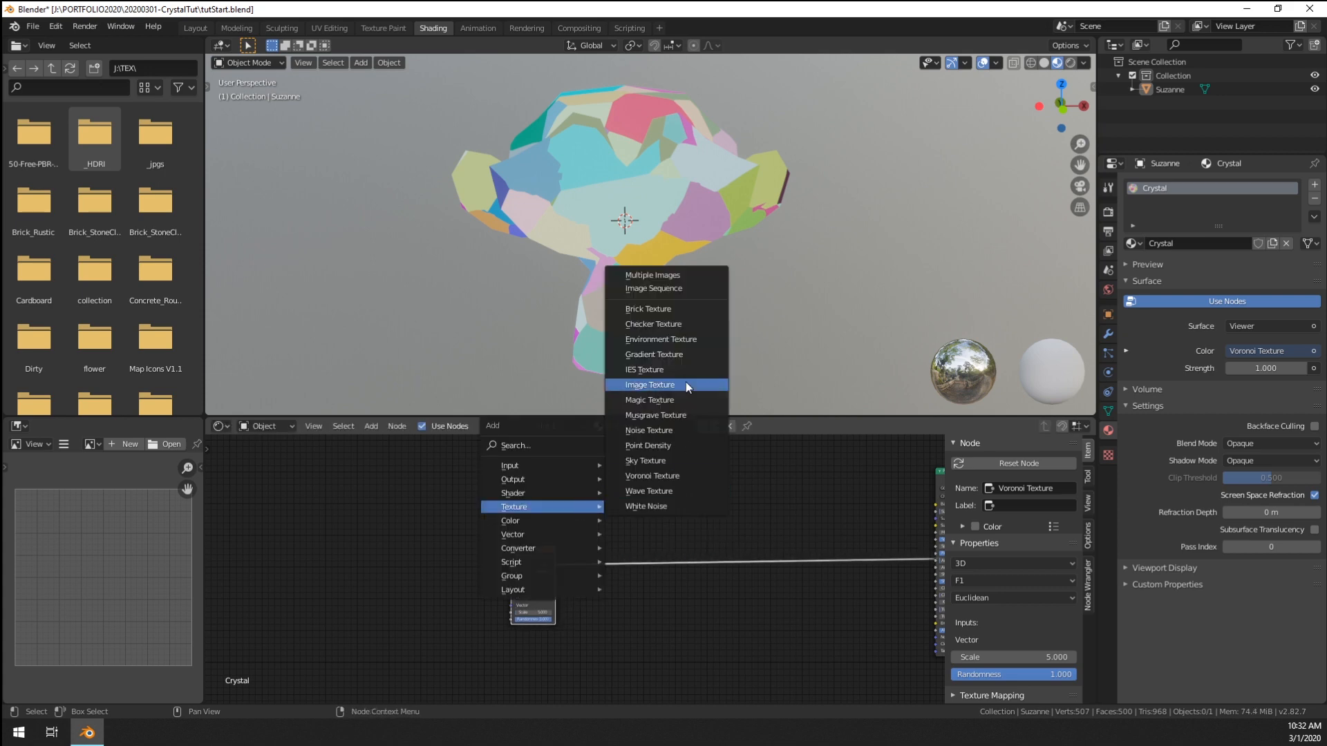
left_click(680, 355)
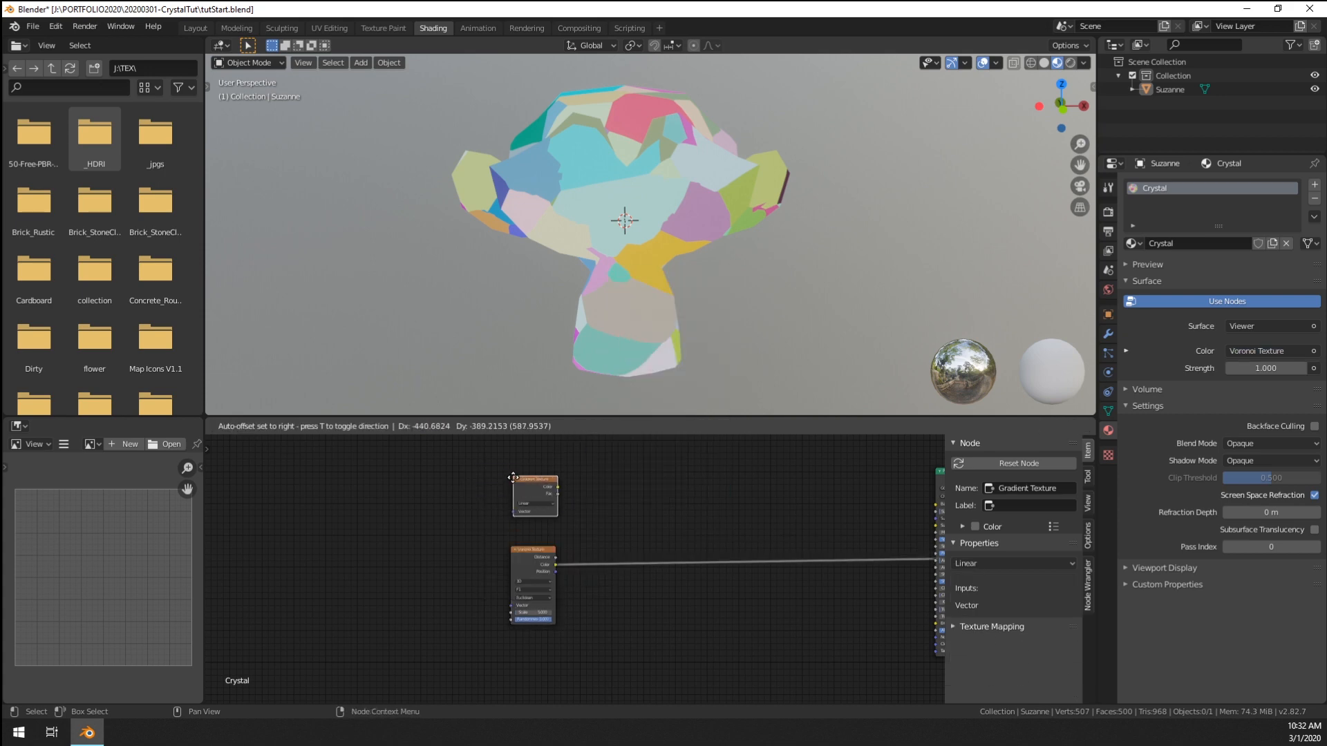
left_click(509, 485)
key("ctrl+t")
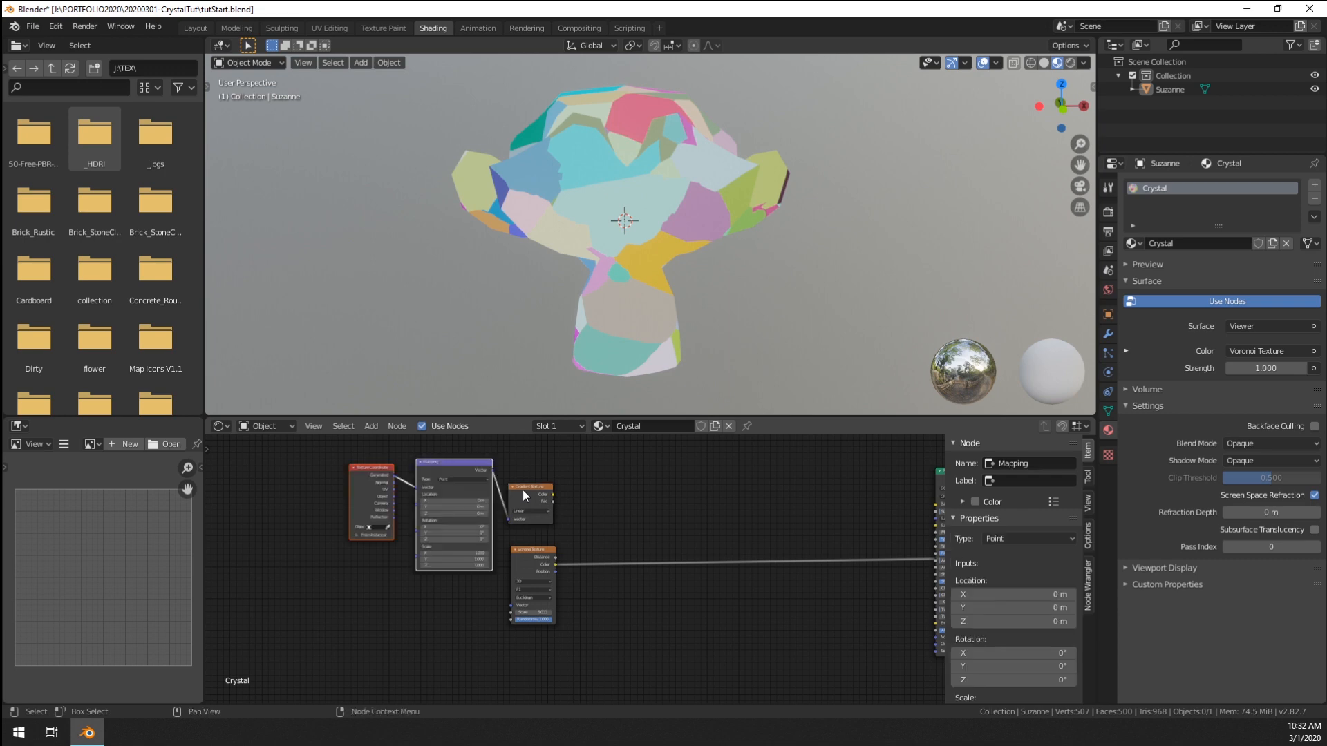
- Feed the Mapping node from the Reflection texture coordinate and preview the Gradient Texture on Suzanne
scroll(516, 565, "up", 3)
middle_click_drag(527, 557, 612, 578)
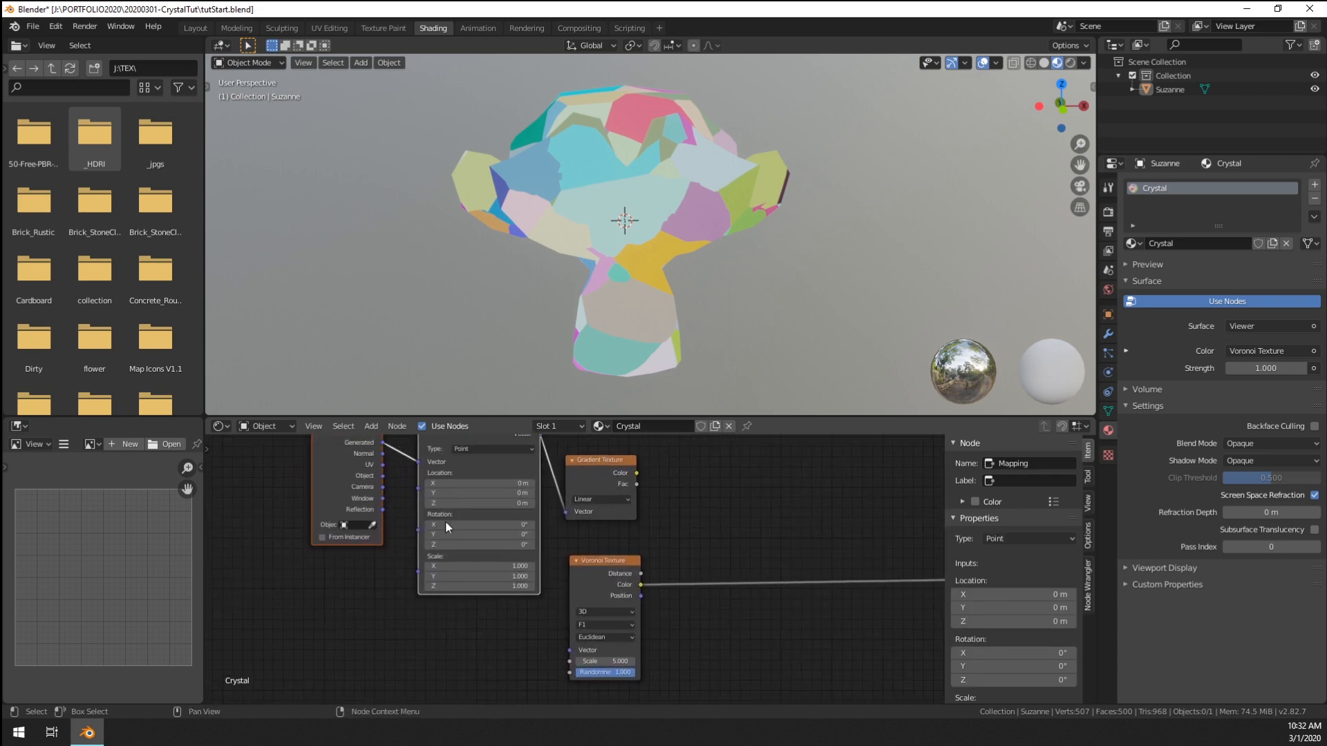
left_click_drag(382, 509, 419, 463)
left_click(588, 473, "ctrl+shift")
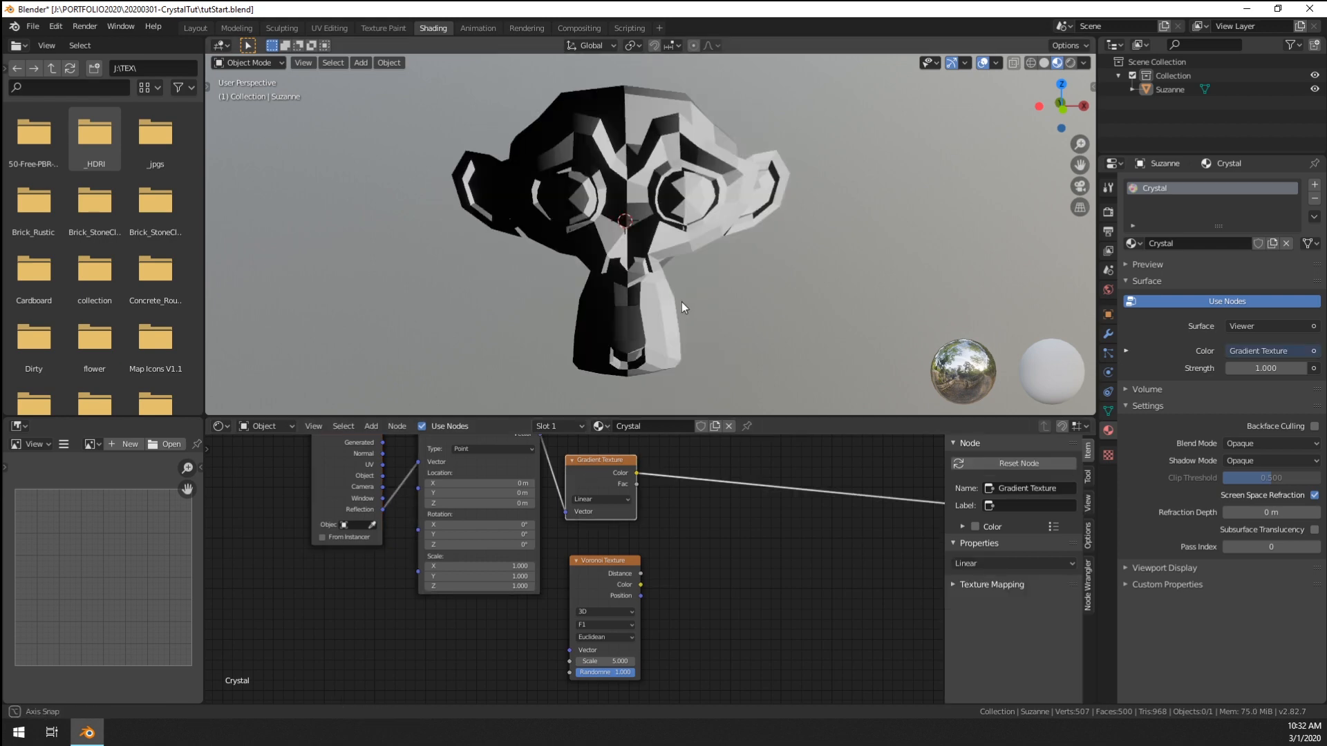
middle_click_drag(682, 302, 794, 302)
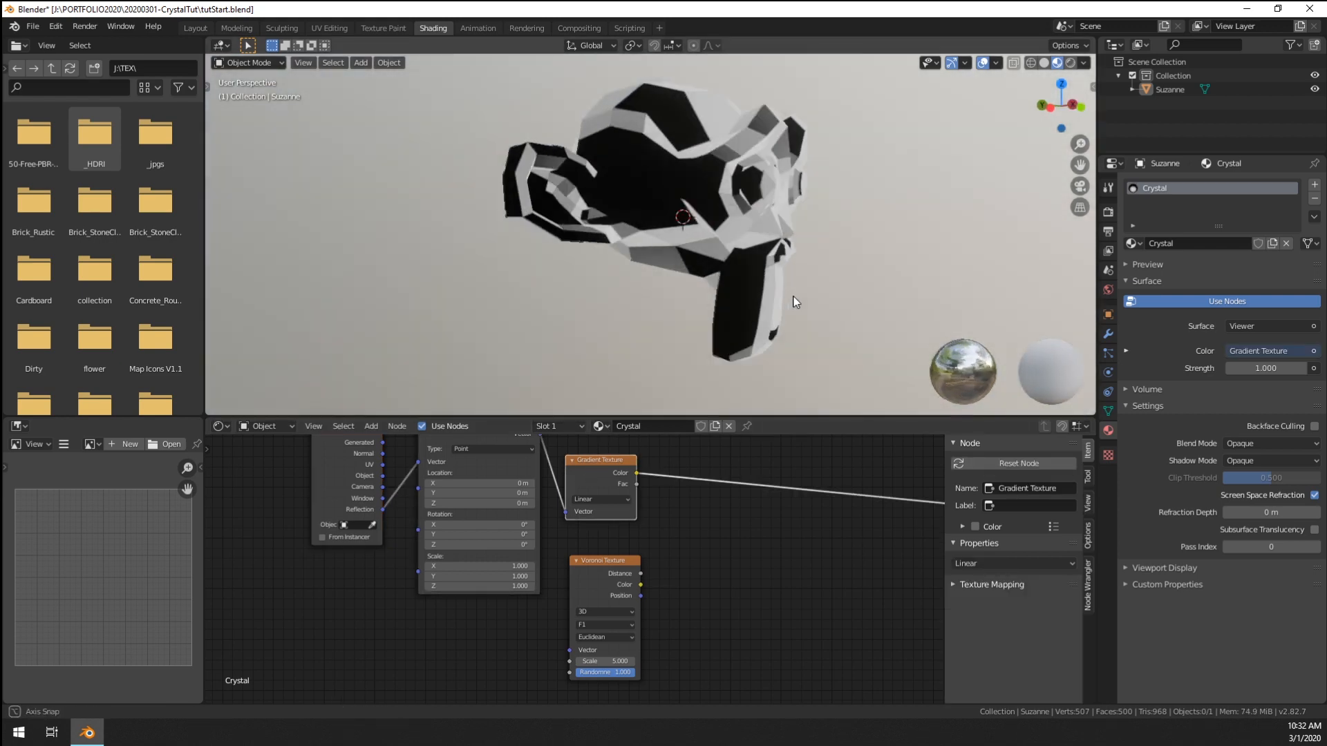
- Combine the Mapping and Voronoi Texture outputs in a Mix node placed before the Gradient Texture's Vector input
left_click_drag(595, 464, 731, 462)
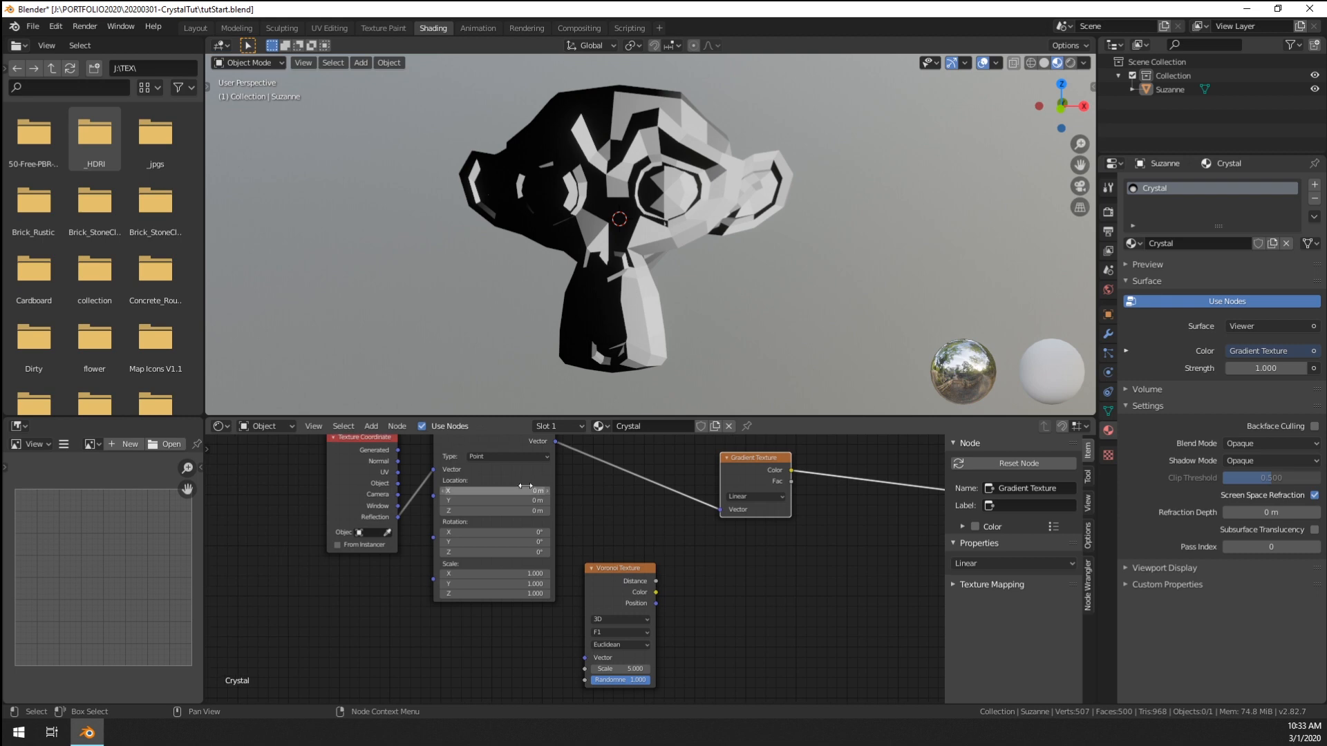
left_click(542, 474)
scroll(542, 474, "down", 1)
left_click(602, 580, "shift")
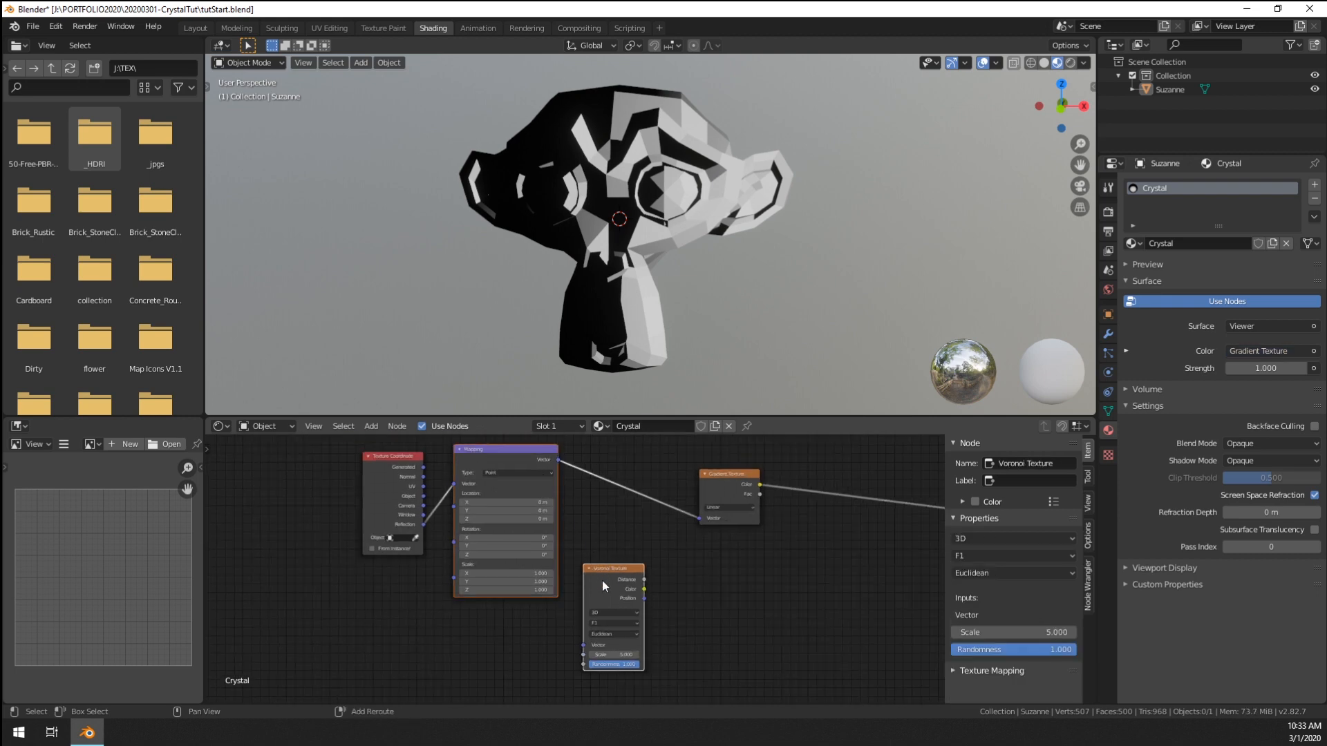
key("ctrl+0")
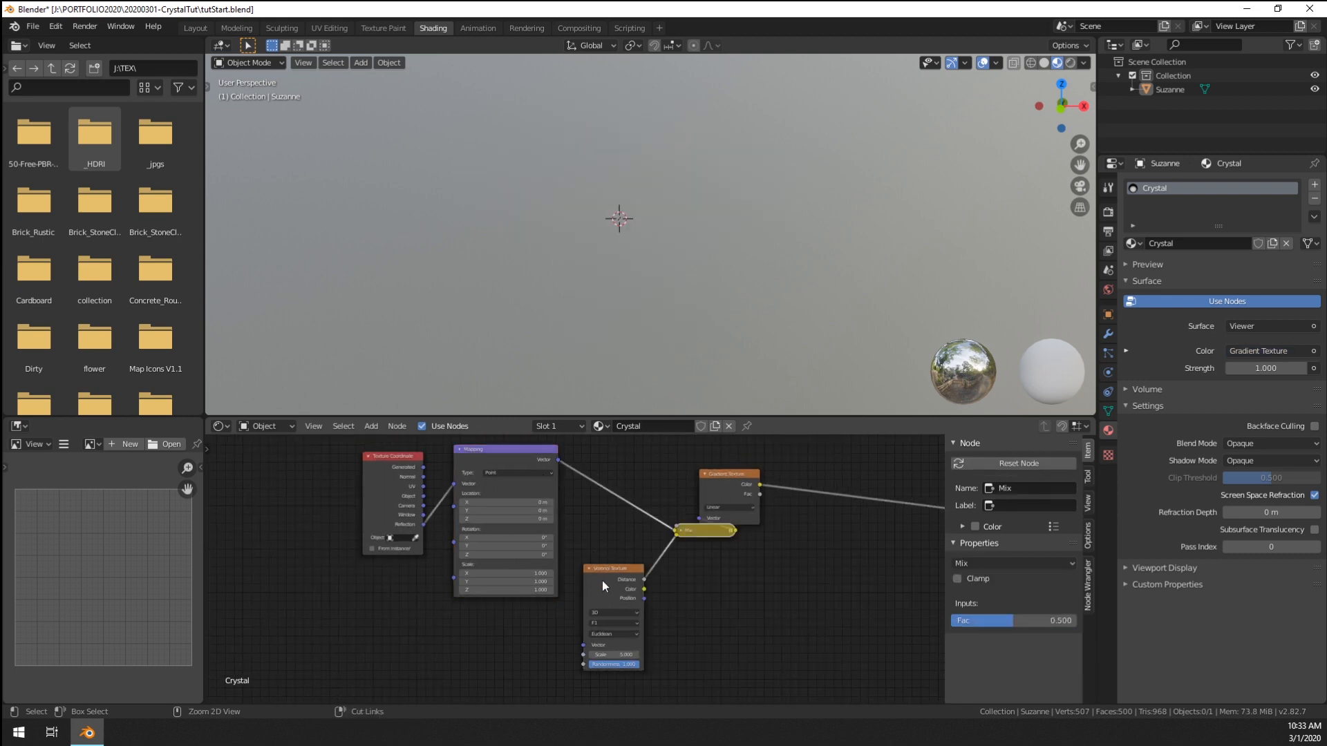
left_click_drag(594, 583, 508, 627)
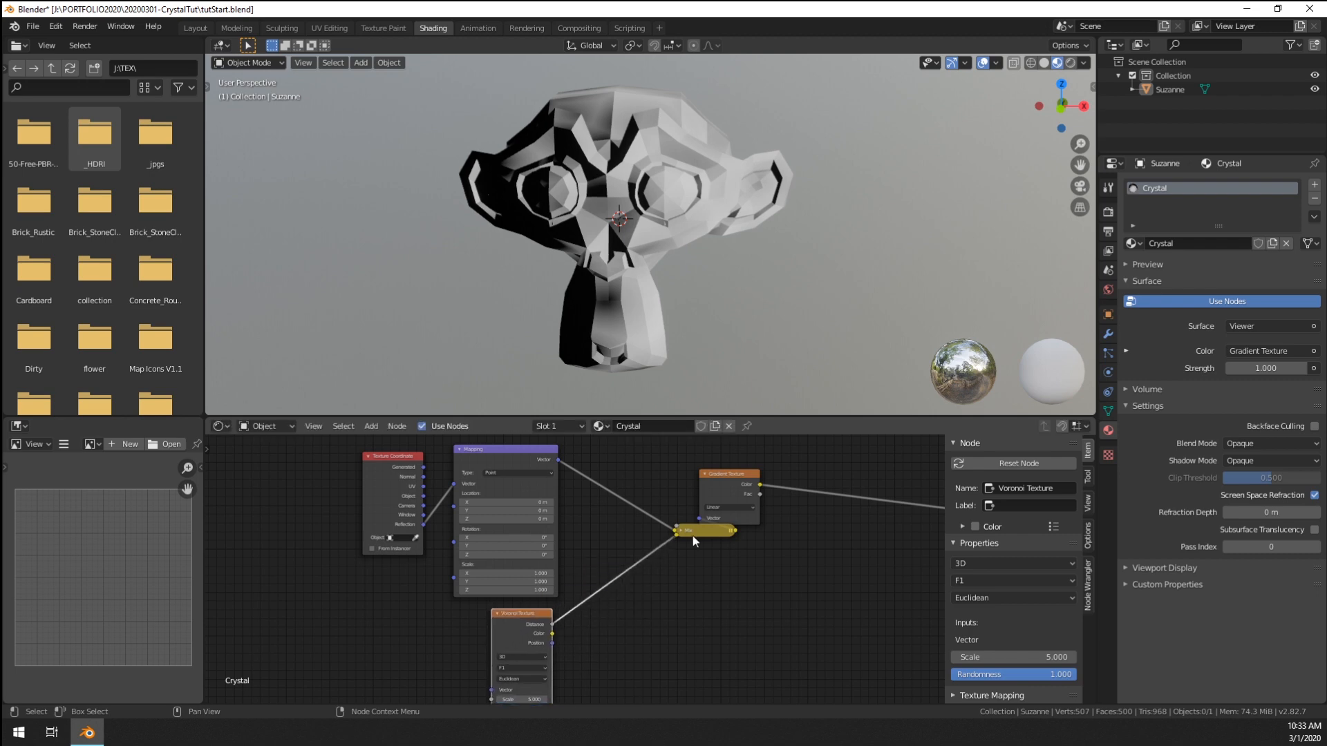
left_click_drag(689, 538, 605, 532)
- Expand the Mix node and set its Fac to 0.7
left_click(606, 551)
scroll(577, 566, "up", 5)
double_click(632, 577)
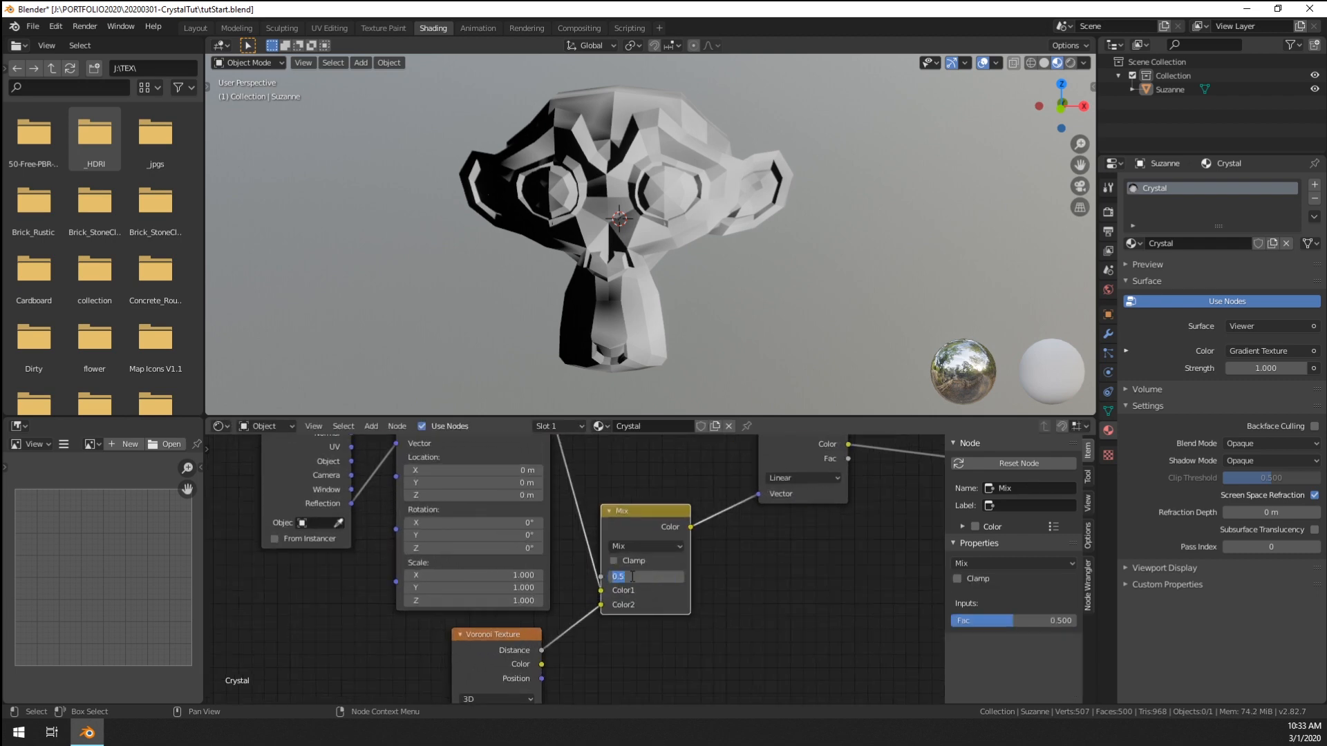
type("0.7")
key("Return")
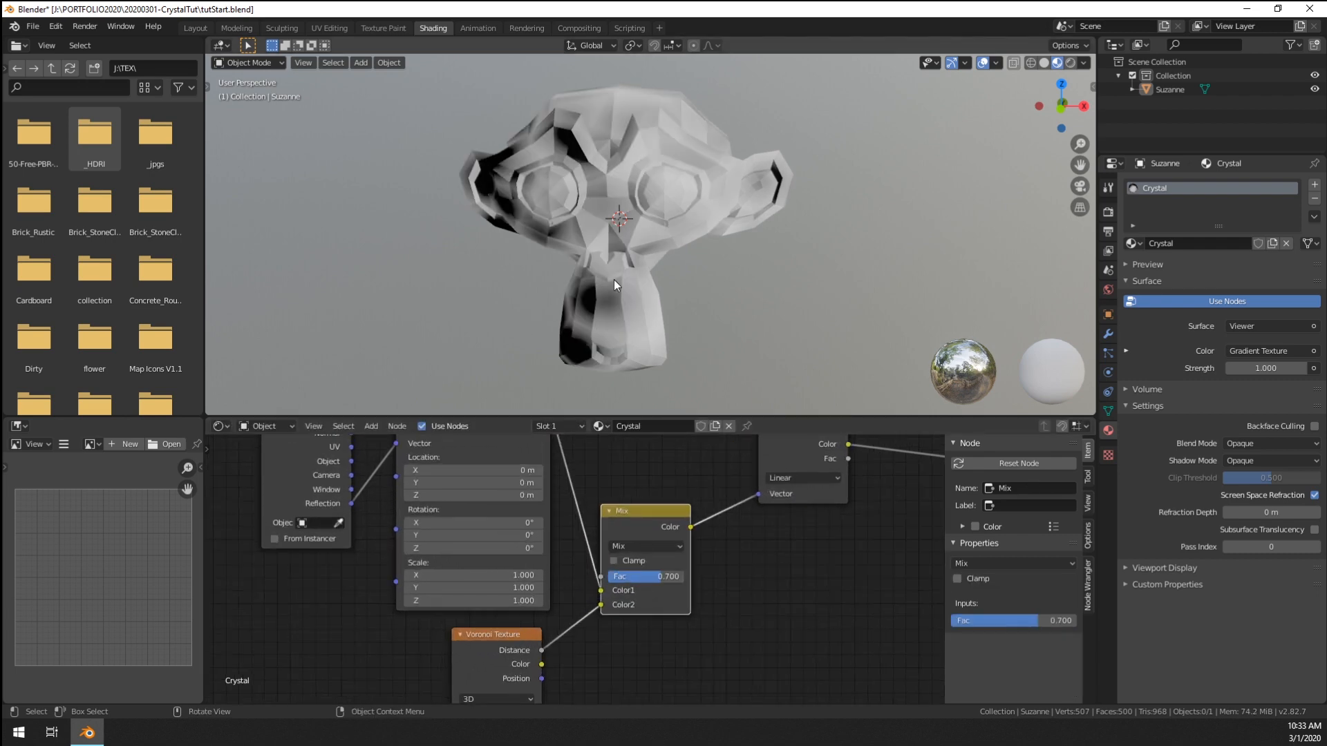
- Connect the Voronoi Texture's Color output to the Mix node's Color2 input and check the faceted reflections from several angles
left_click_drag(541, 664, 601, 605)
middle_click_drag(687, 243, 549, 242)
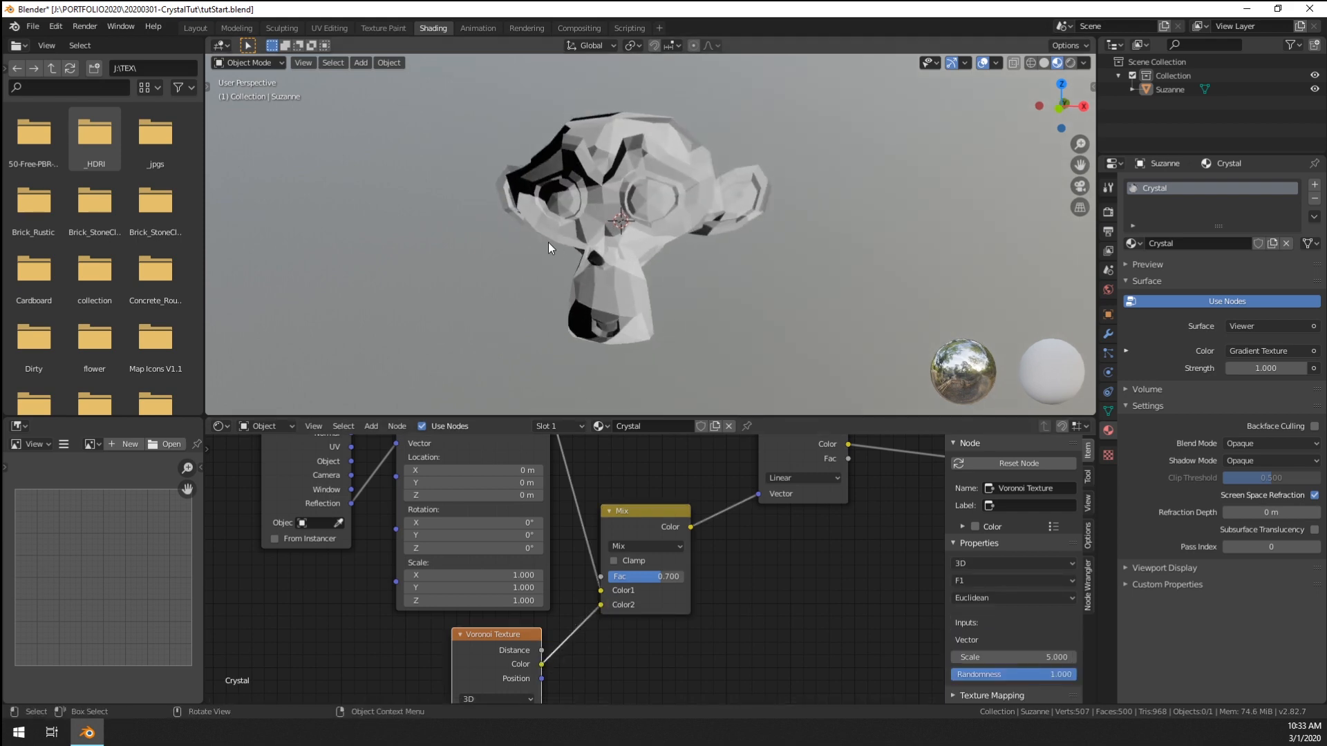
middle_click_drag(668, 226, 588, 167)
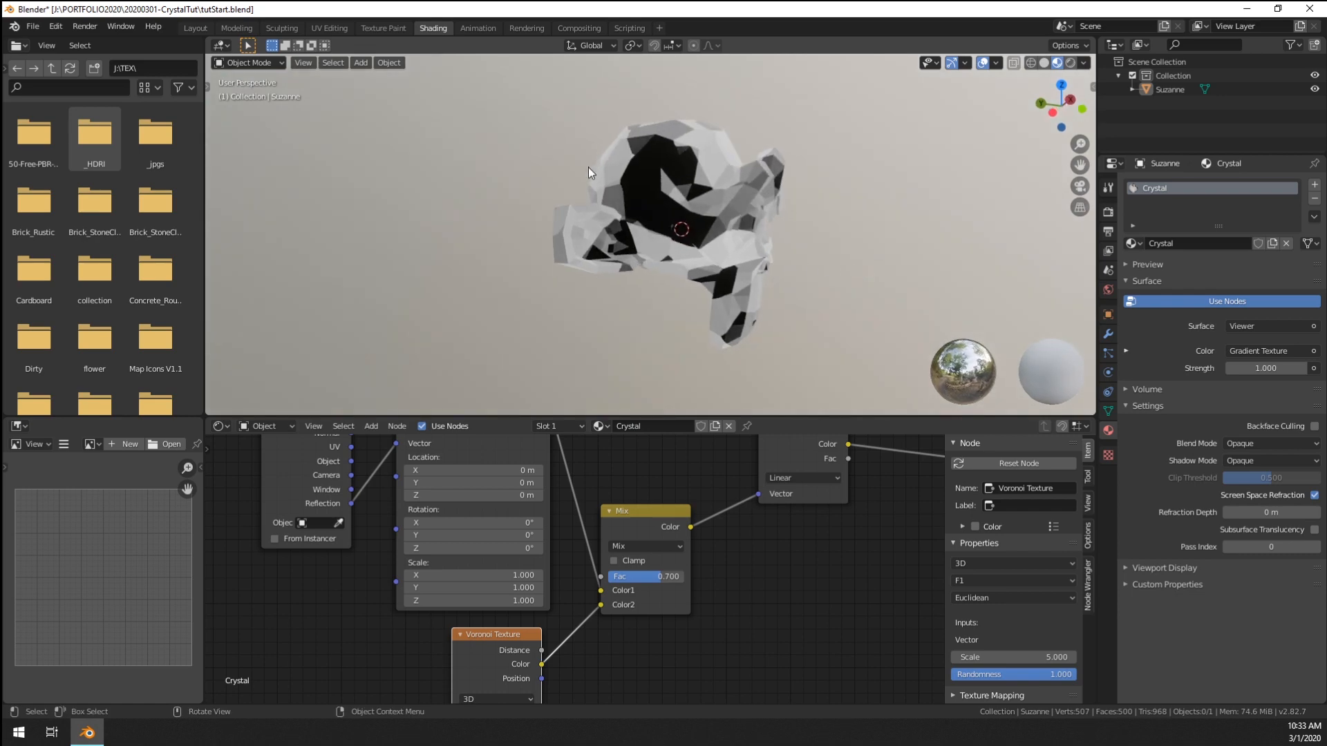
middle_click_drag(750, 252, 643, 223)
- Insert a ColorRamp after the Gradient Texture and move its black stop to position 0.055
middle_click_drag(759, 489, 387, 550)
key("shift+a")
mouse_move(527, 572)
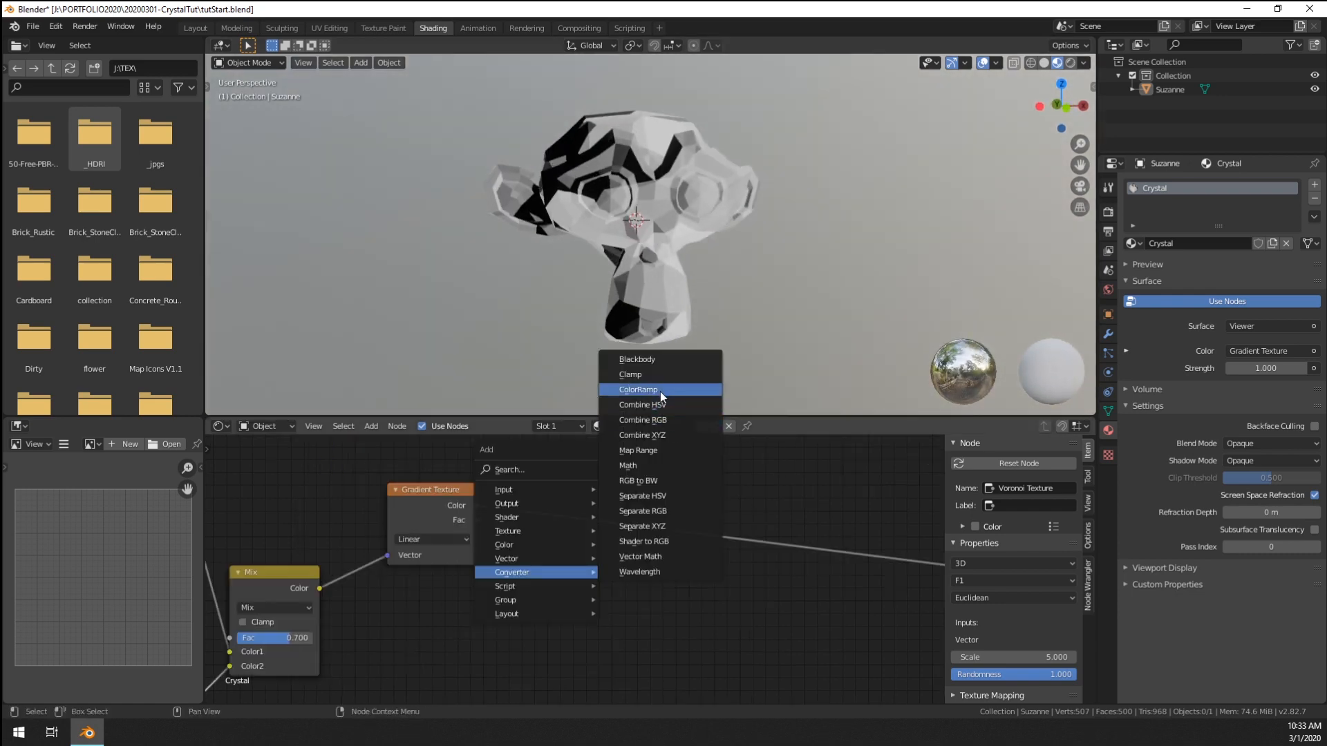
left_click(639, 390)
left_click(546, 560)
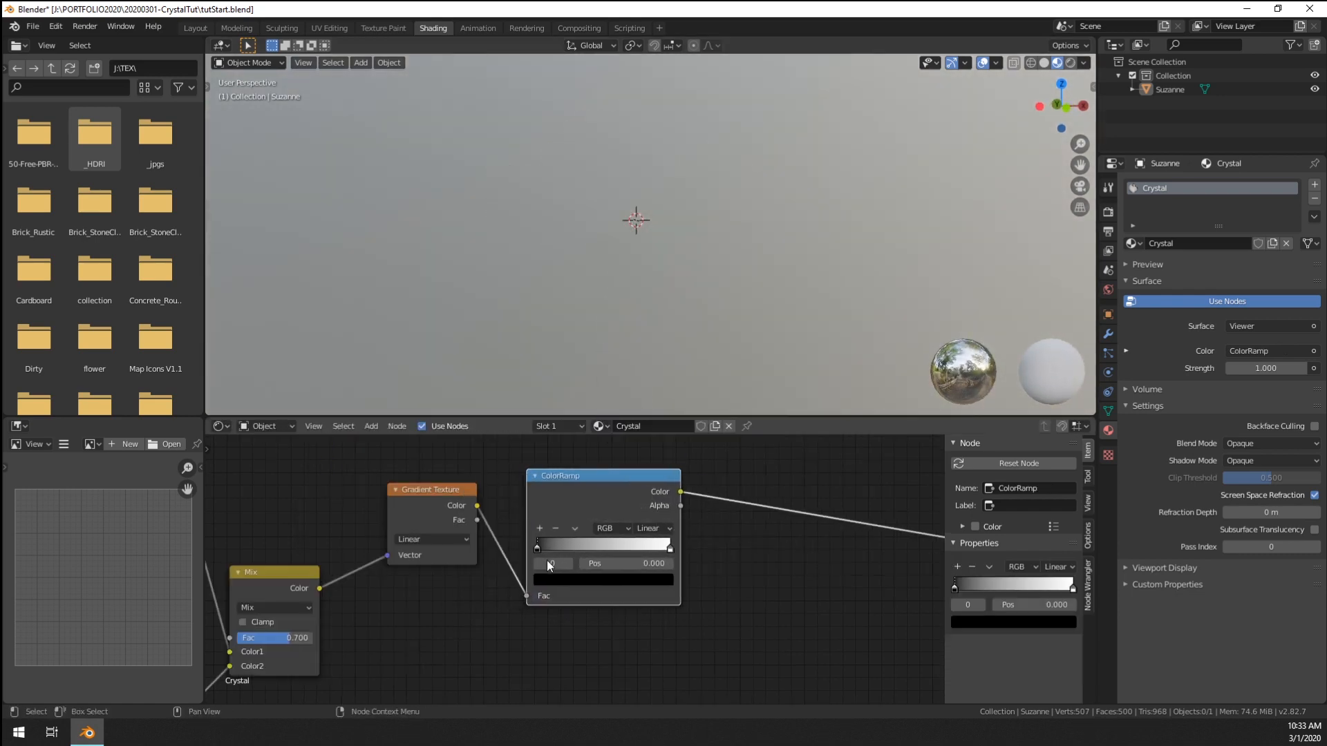
left_click_drag(542, 546, 553, 542)
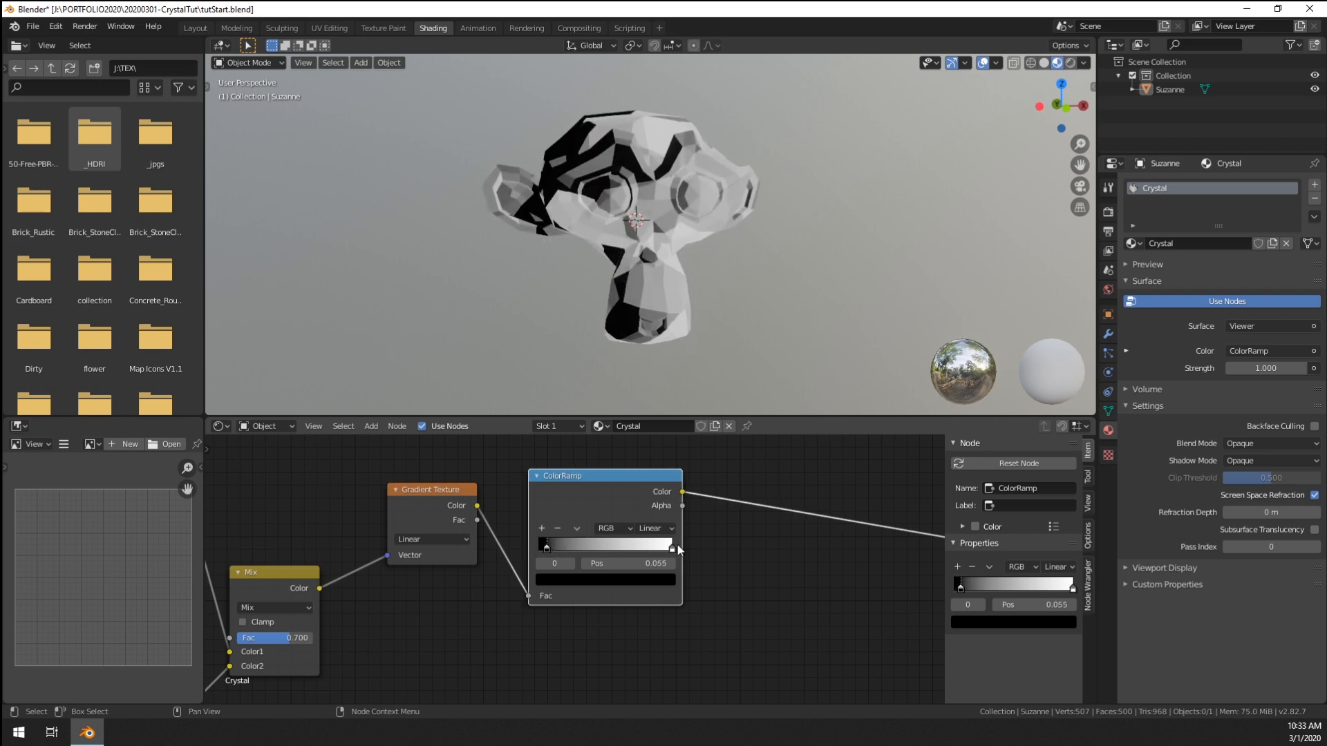
- Move the ColorRamp's white stop to position 0.823 and insert a second ColorRamp after it
left_click_drag(677, 544, 644, 546)
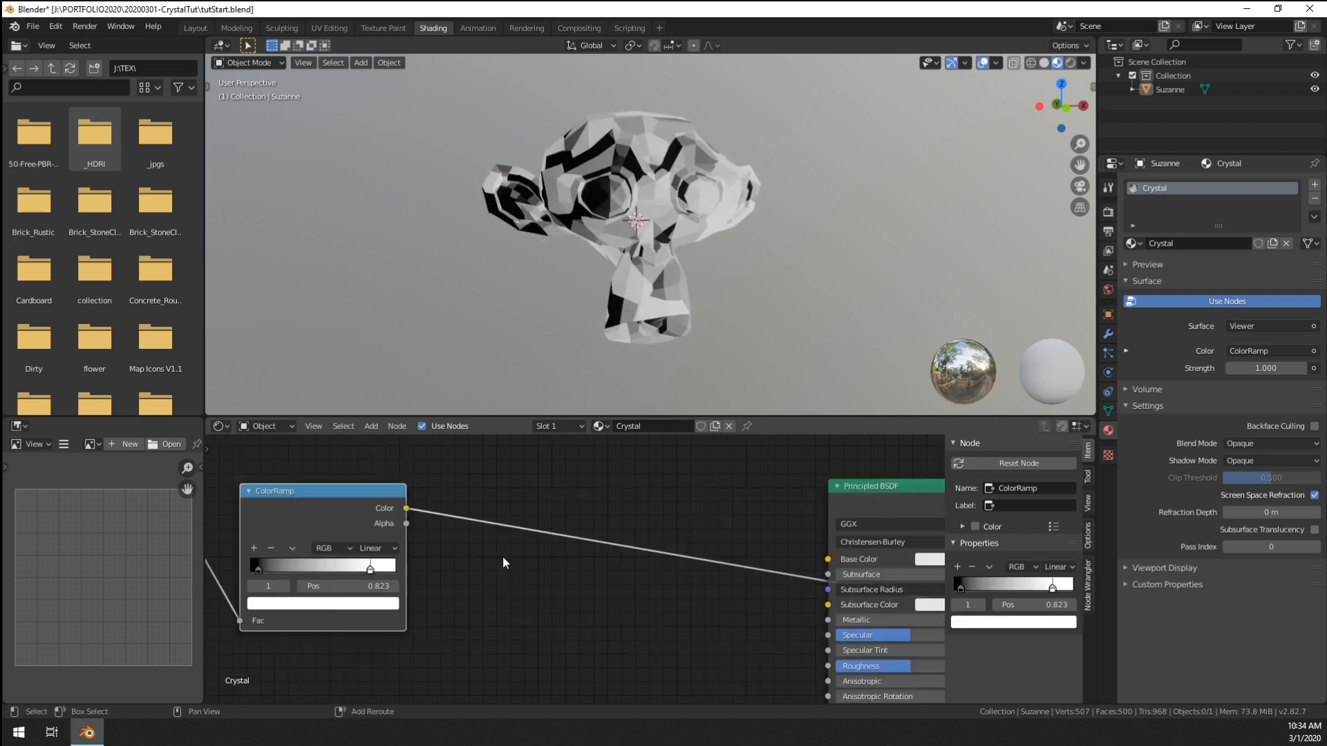
key("shift+a")
mouse_move(503, 557)
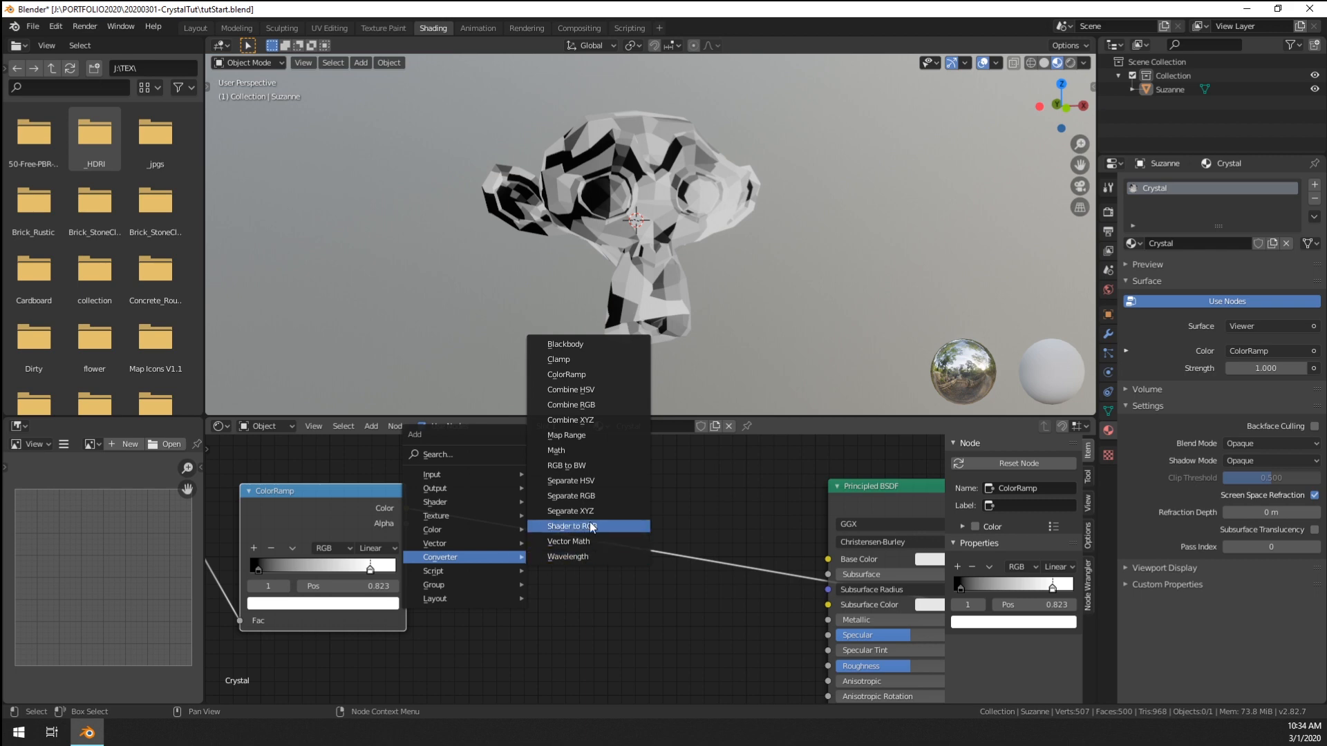
left_click(590, 375)
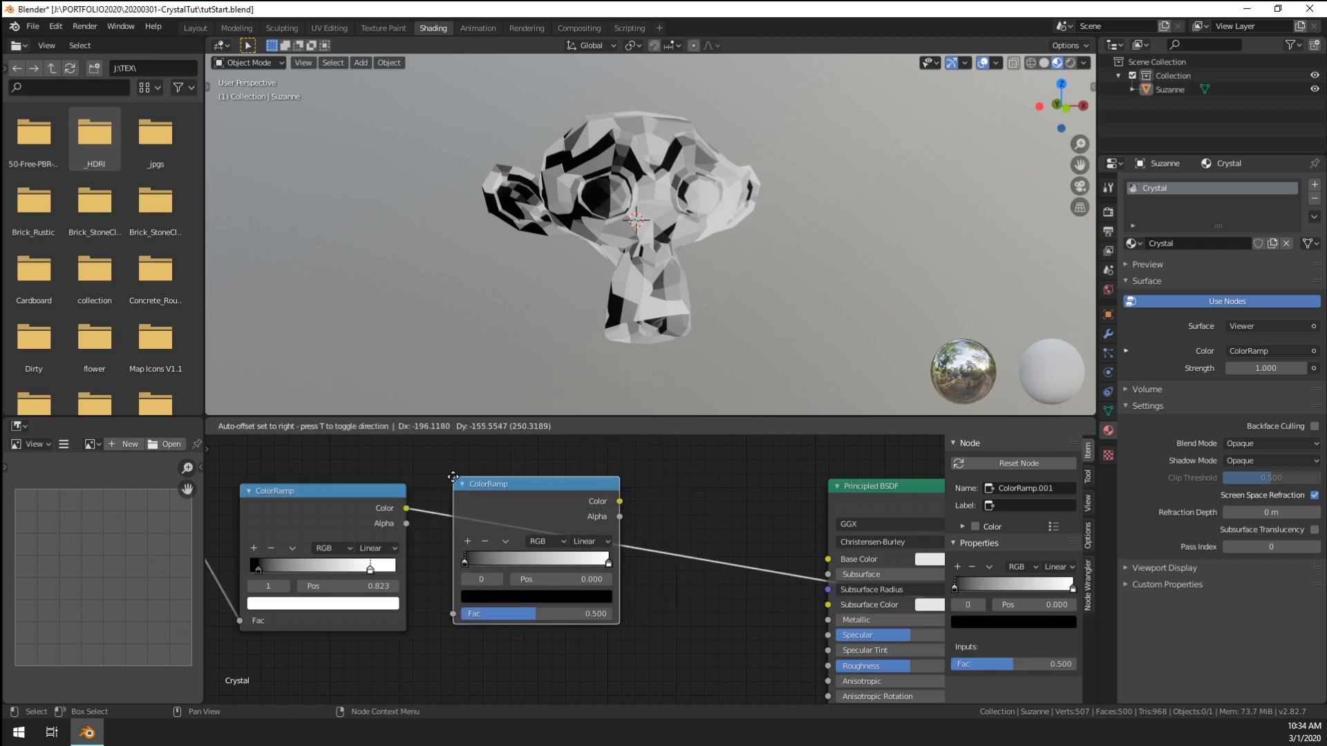
left_click(549, 555)
middle_click_drag(489, 581, 589, 581)
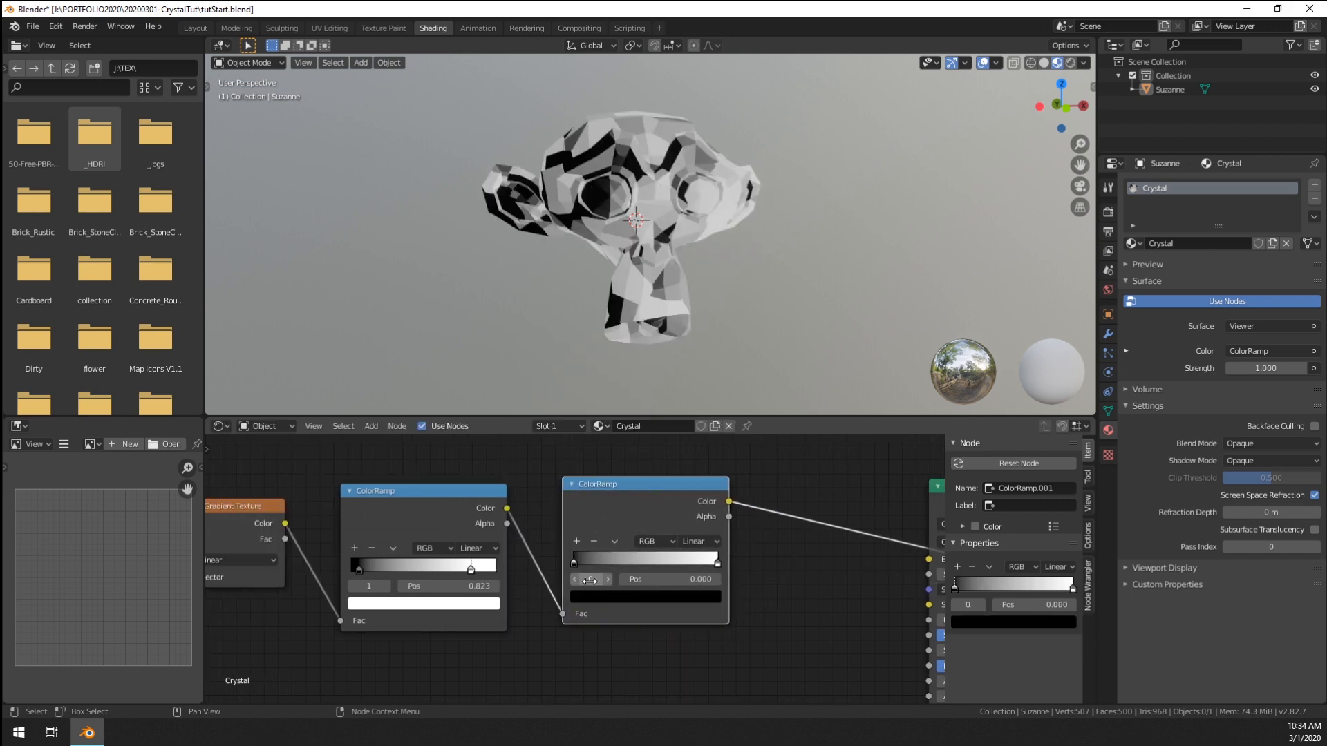
- Color the second ColorRamp's first stop pure red and its last stop magenta with R 1, G 0 and B 0.944
left_click(583, 594)
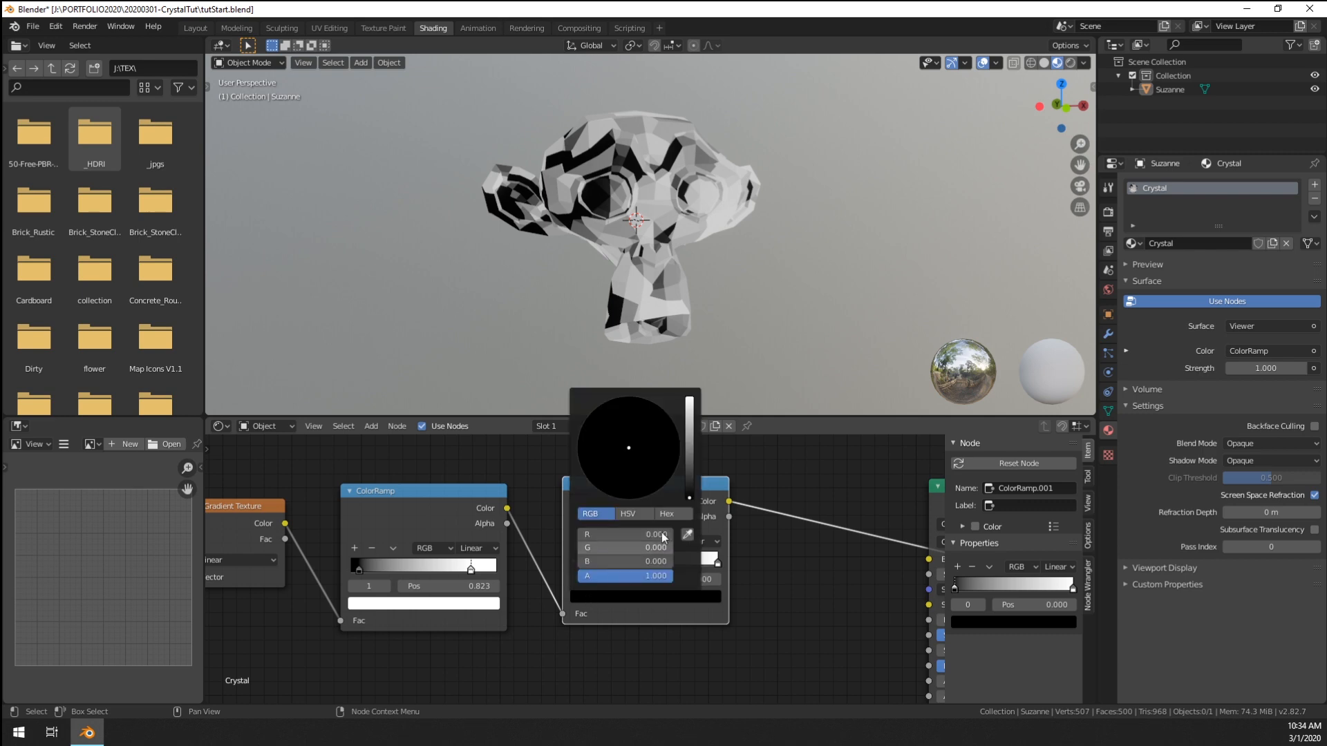
left_click_drag(689, 493, 689, 398)
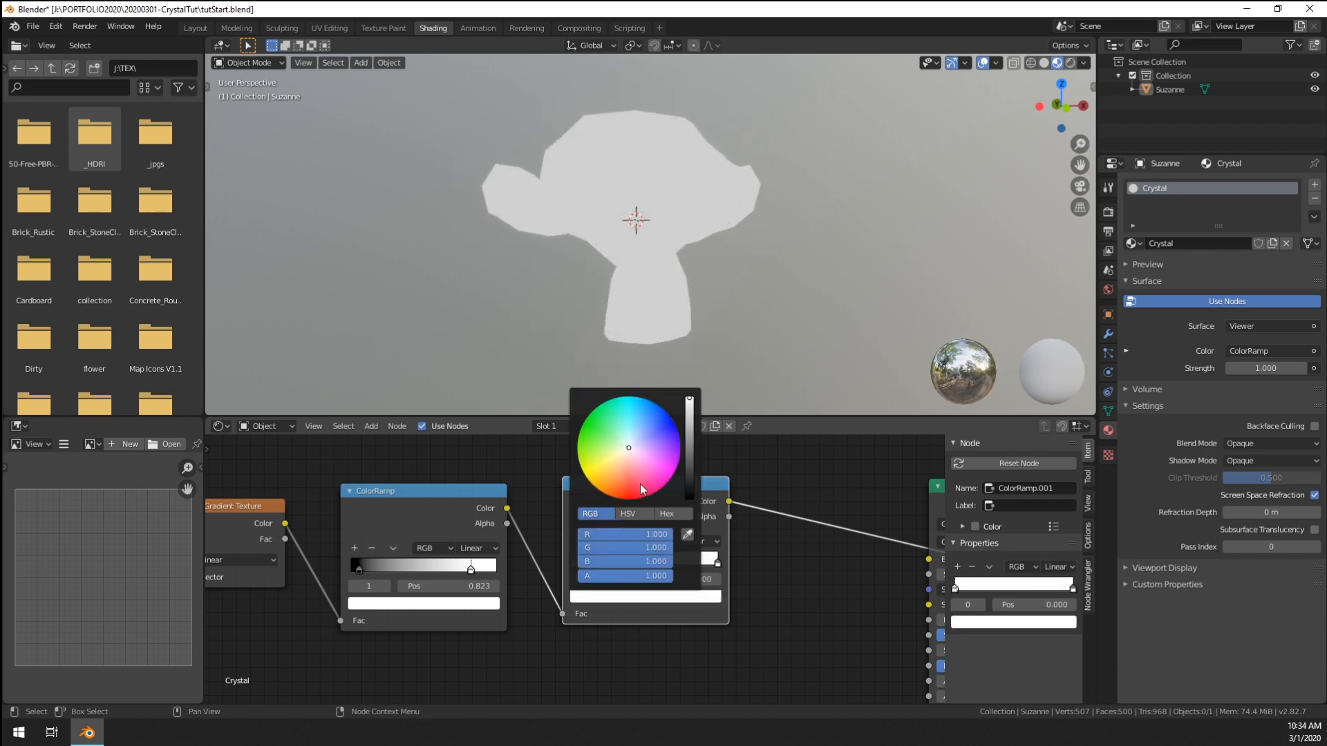
left_click_drag(624, 541, 581, 540)
mouse_move(628, 448)
left_mouse_down()
mouse_move(655, 492)
mouse_move(629, 499)
left_mouse_up()
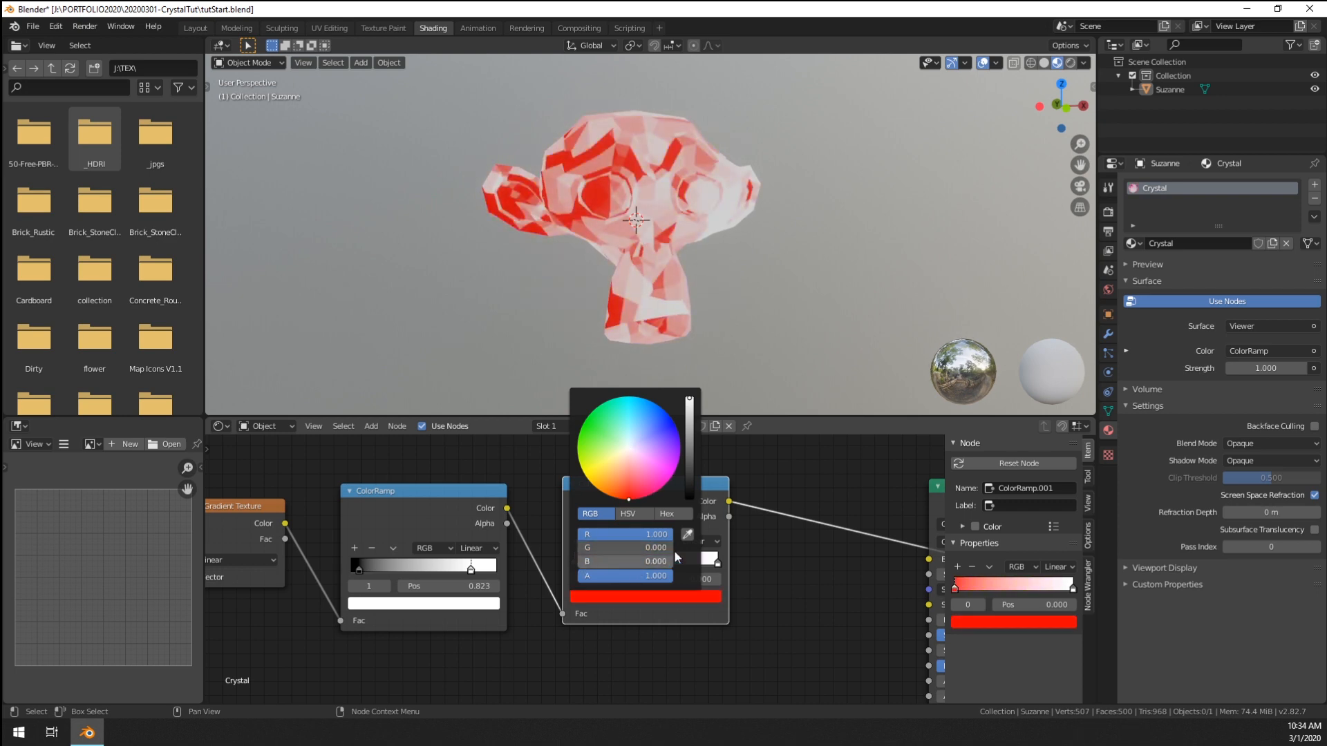
left_click(717, 561)
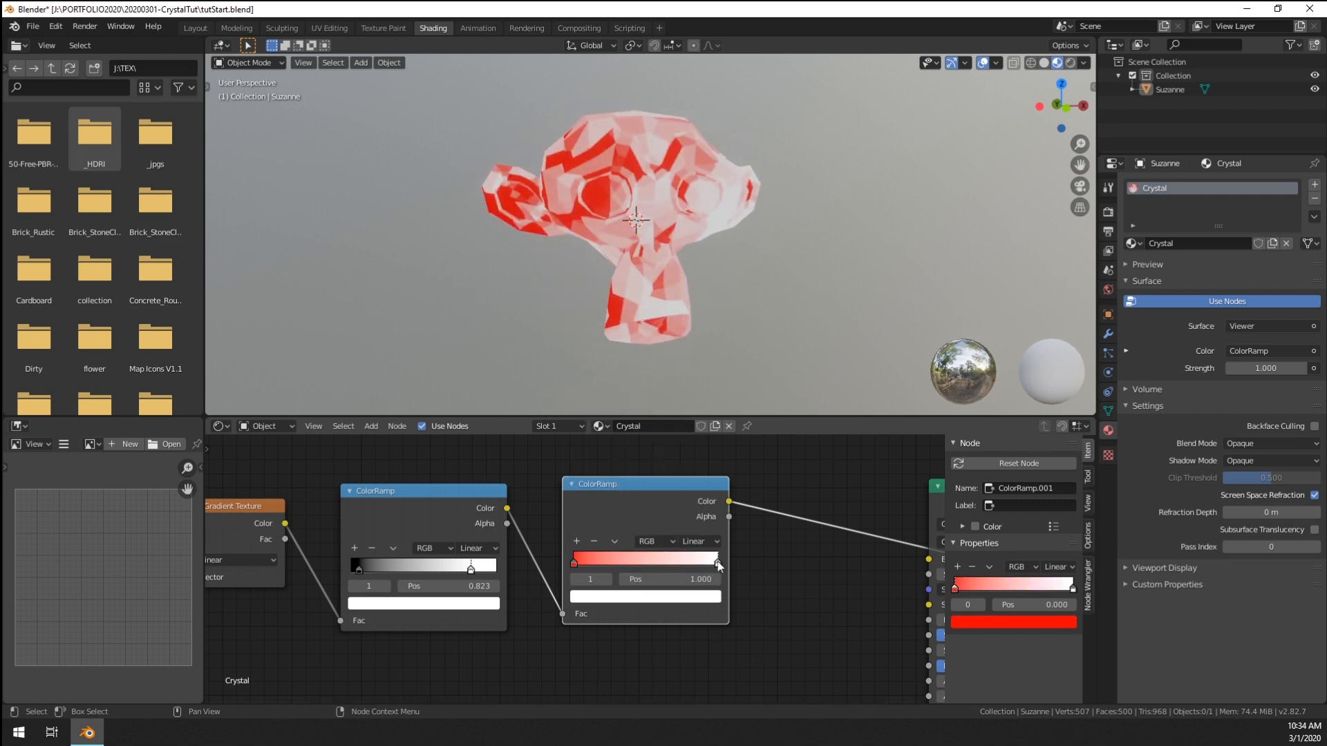
left_click(697, 599)
left_click_drag(662, 474, 673, 474)
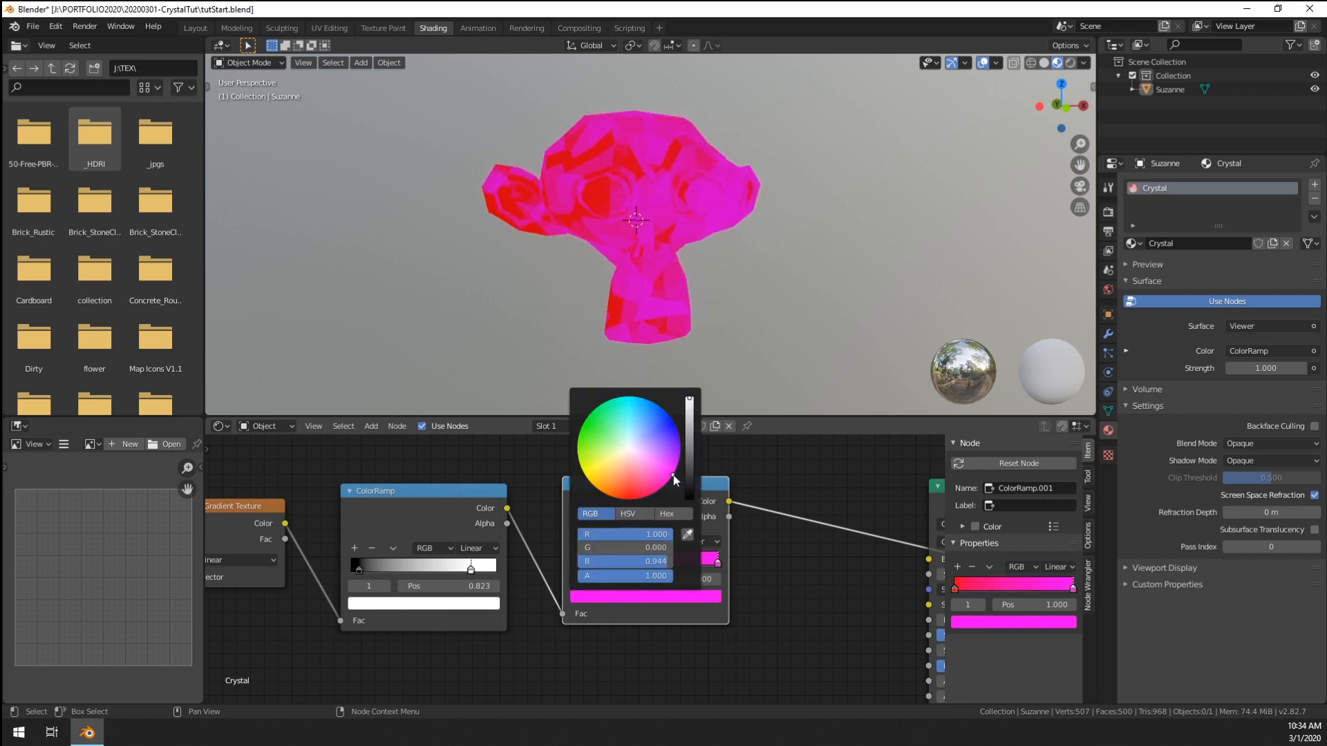
- Add a green stop at position 0.5 and a dark yellow stop at 0.25 to the second ColorRamp
left_click(576, 541)
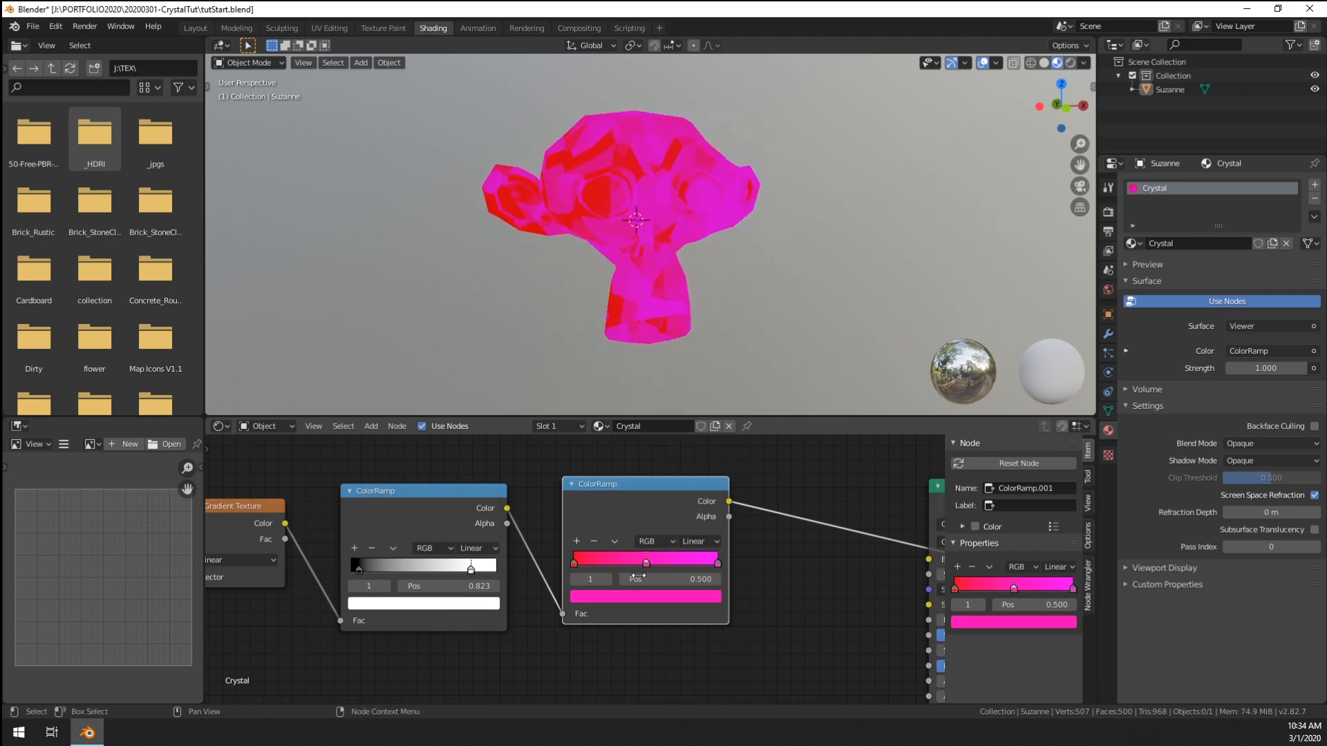
left_click(635, 598)
left_click_drag(620, 433, 603, 403)
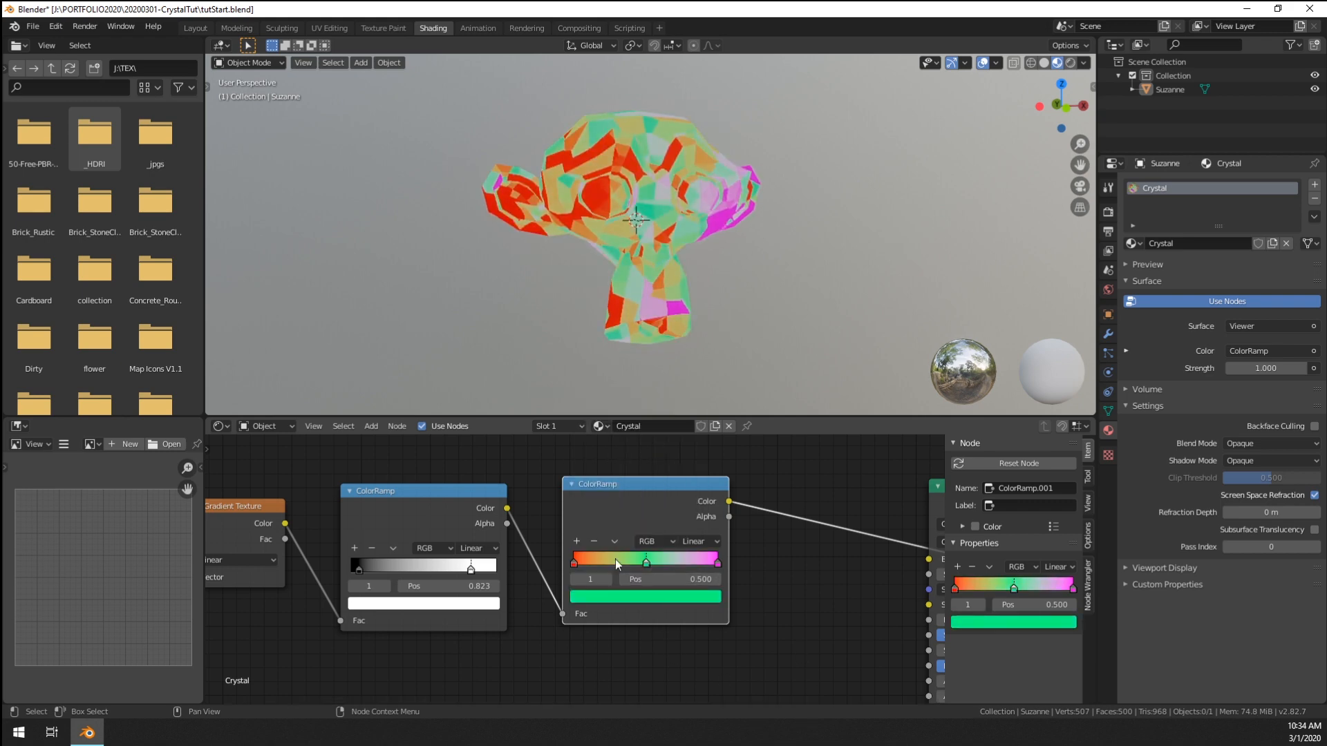
left_click(577, 541)
left_click(612, 594)
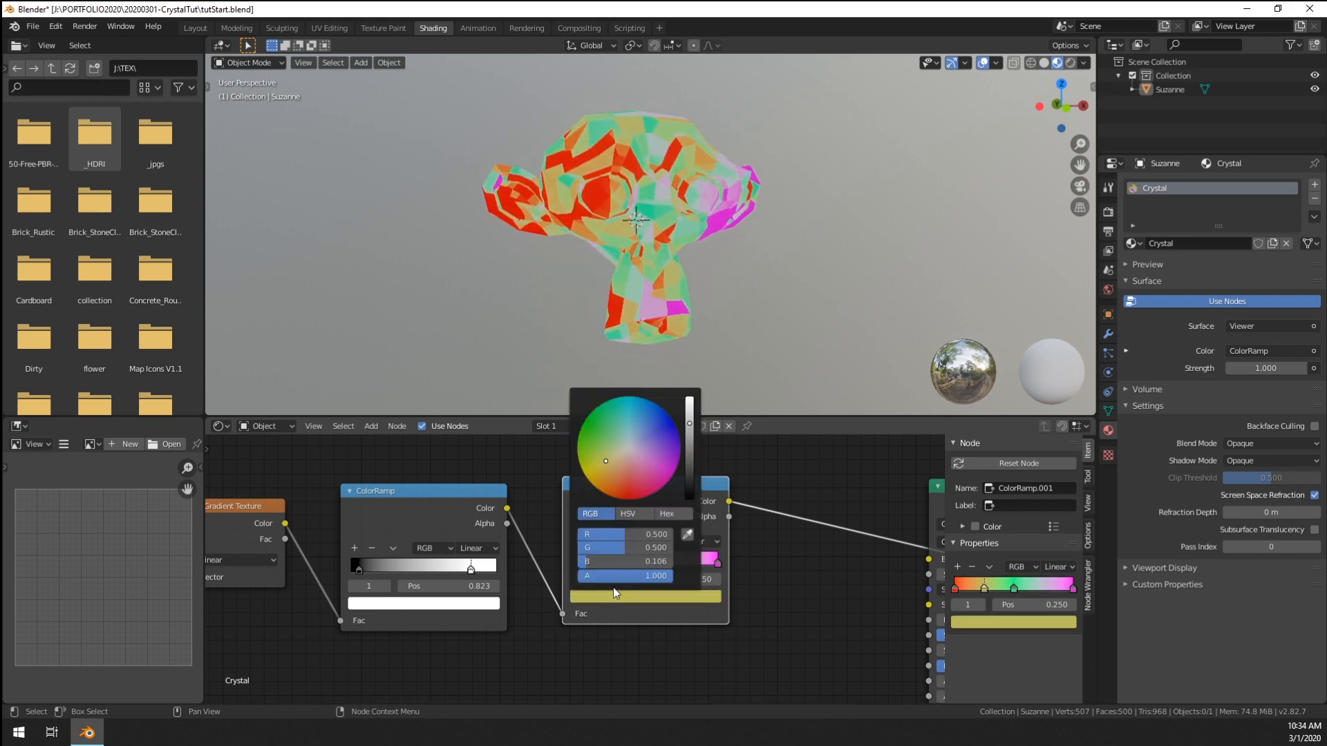
left_click(584, 470)
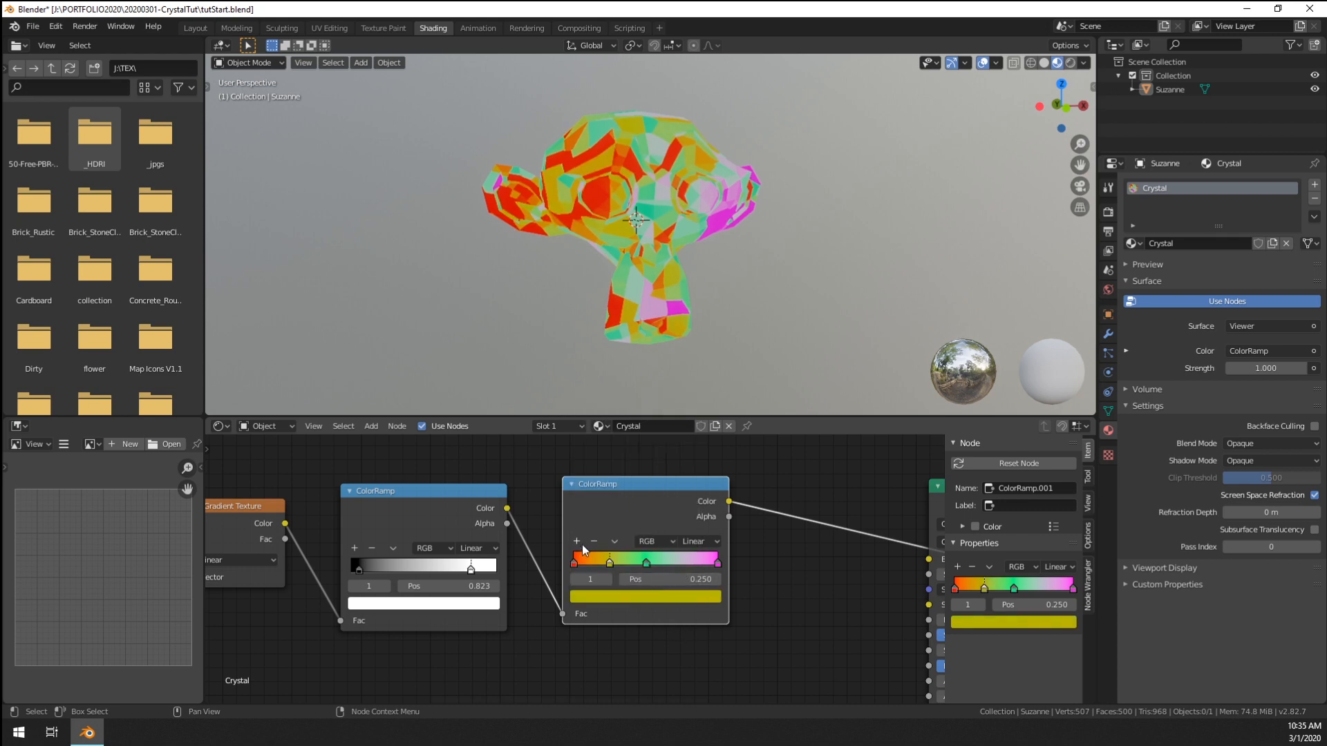
- Add another stop to the second ColorRamp, place it at position 0.739 and color it blue
left_click(579, 543)
left_click_drag(591, 562, 685, 562)
left_click(687, 600)
left_click(668, 421)
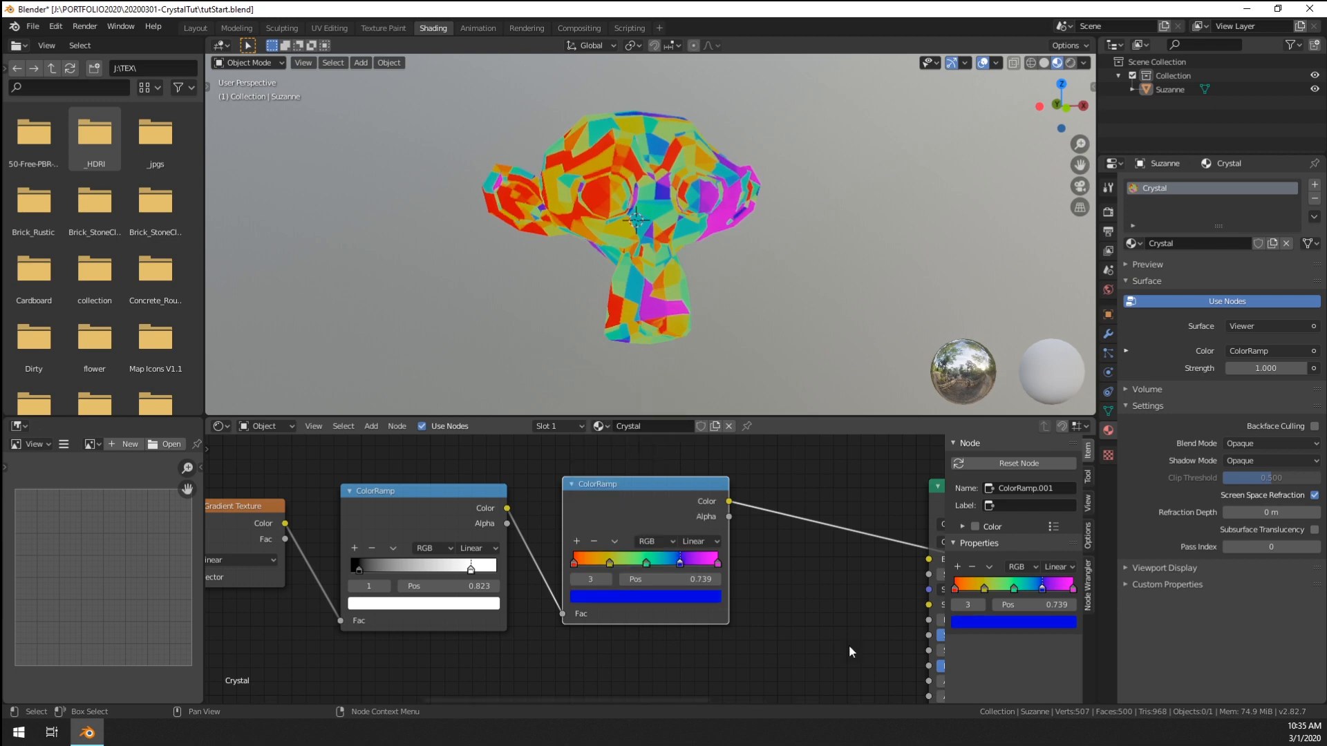
- Fine-tune the spacing of the rainbow ramp's middle stops, placing the yellow one at 0.214, and check the colors on the model
left_click(611, 561)
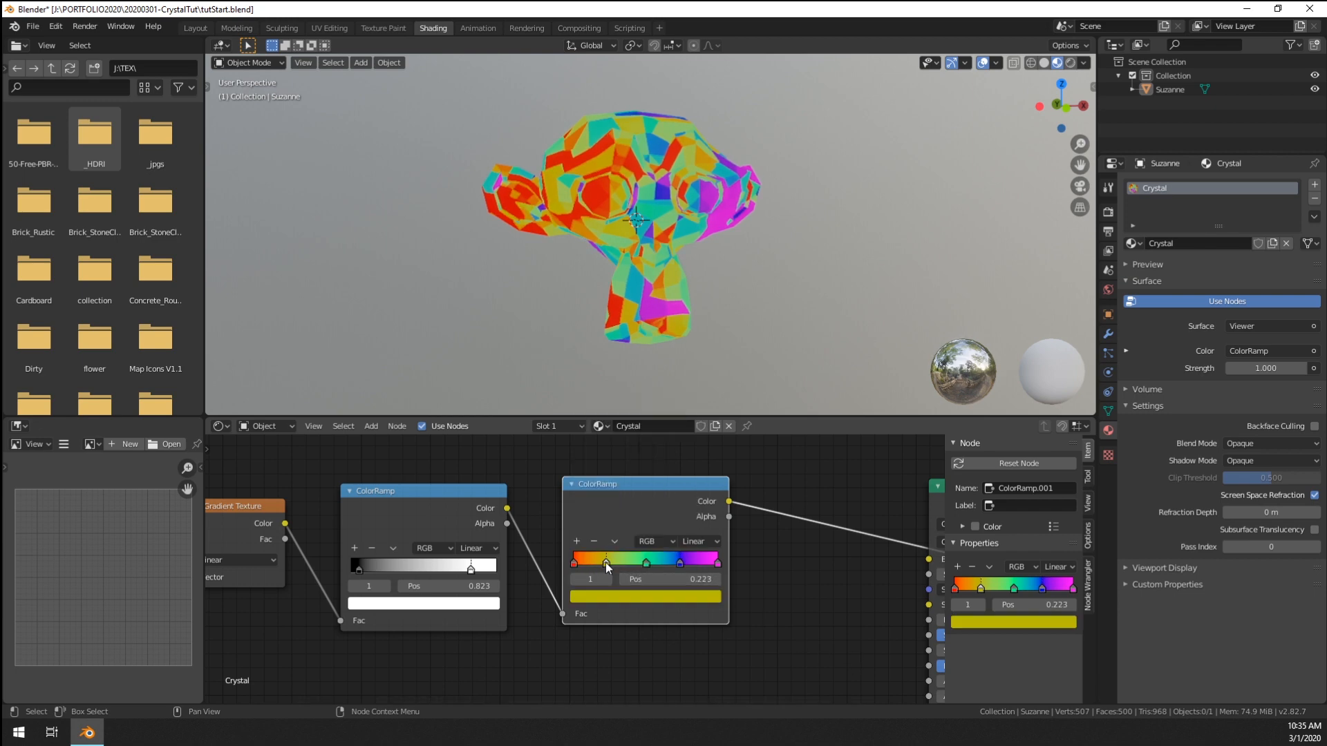
left_click(645, 563)
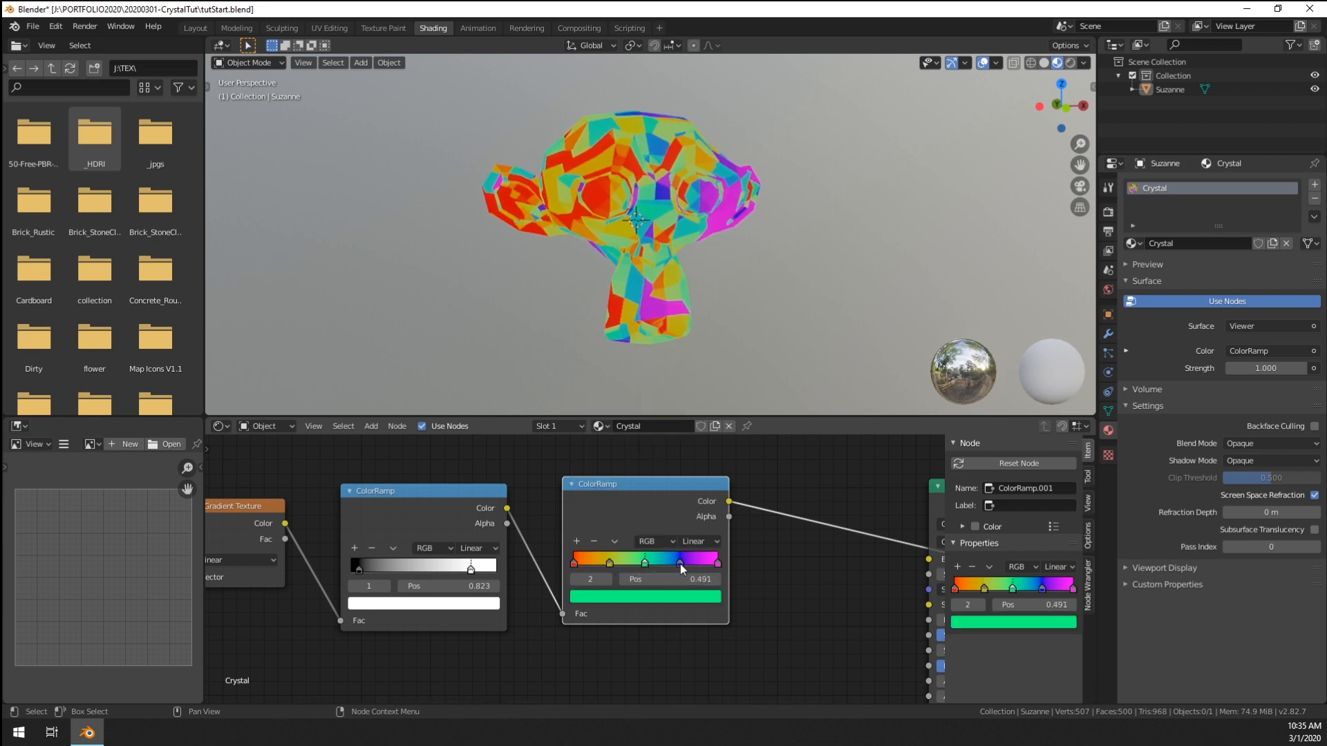
left_click(680, 563)
mouse_move(600, 268)
middle_mouse_down()
mouse_move(760, 268)
mouse_move(619, 246)
mouse_move(361, 278)
mouse_move(290, 272)
mouse_move(646, 260)
mouse_move(850, 276)
mouse_move(753, 309)
mouse_move(621, 272)
middle_mouse_up()
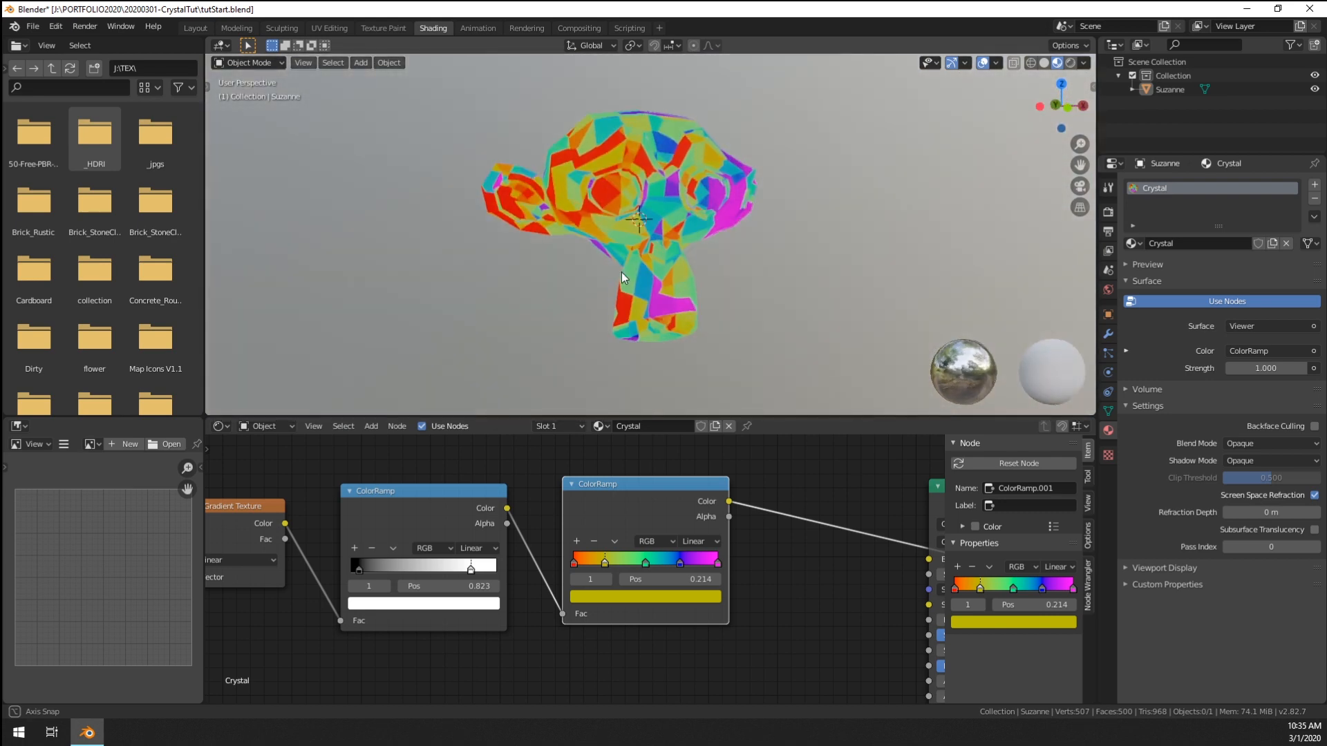
- Insert a MixRGB node after the rainbow ColorRamp and set its blending mode to Add
middle_click_drag(681, 579, 466, 580)
key("shift+a")
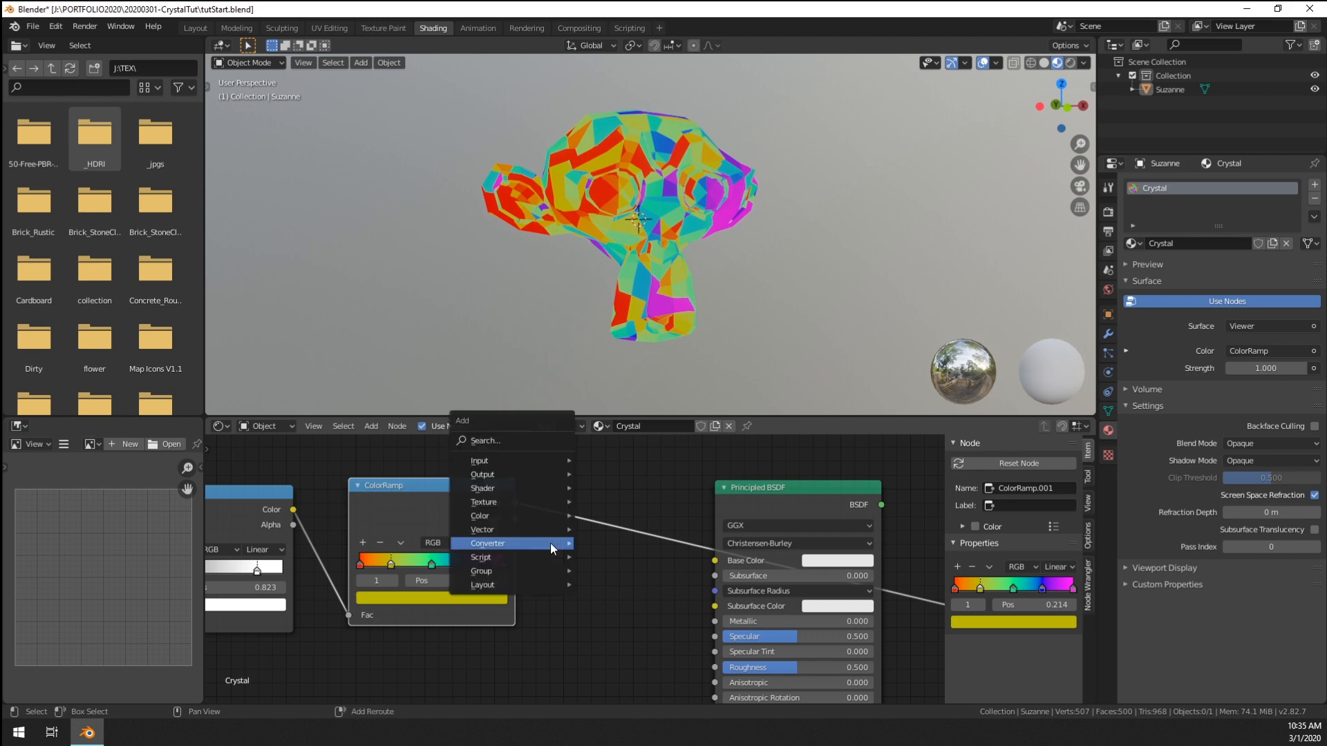
mouse_move(557, 514)
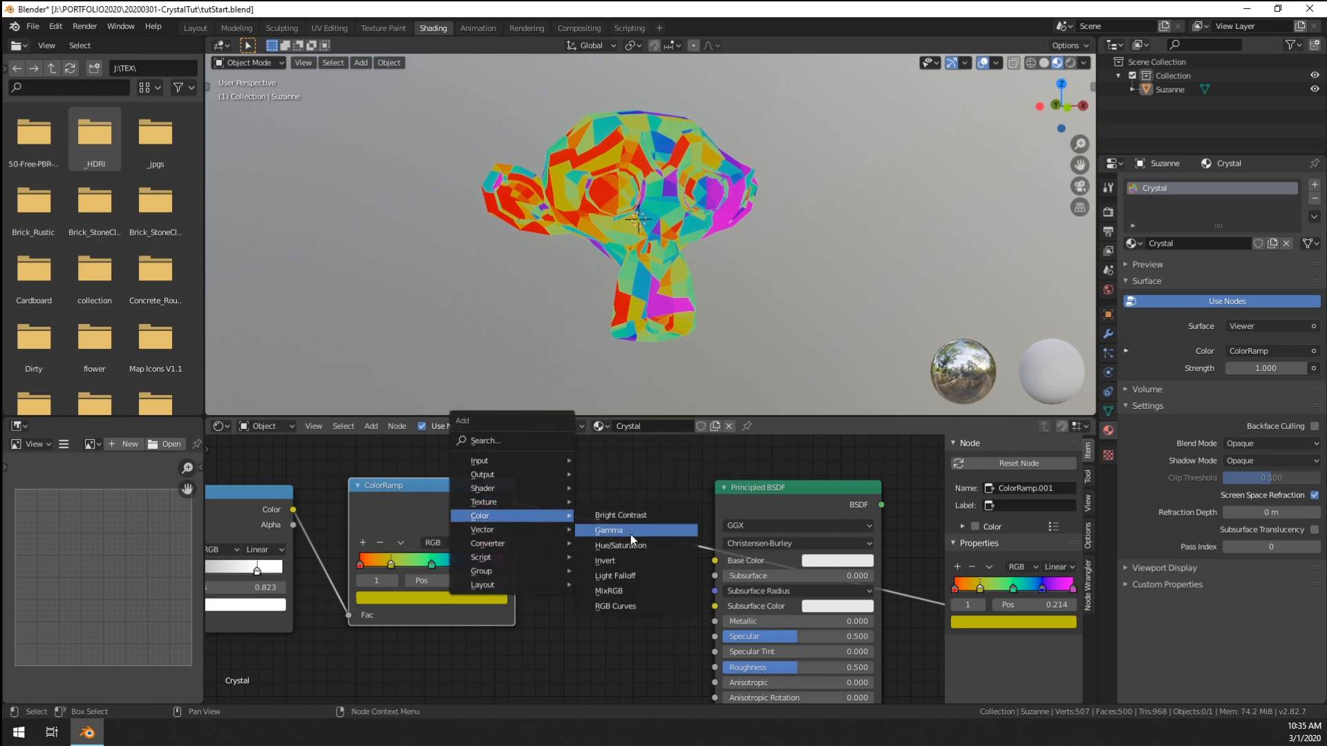
left_click(609, 590)
left_click(569, 499)
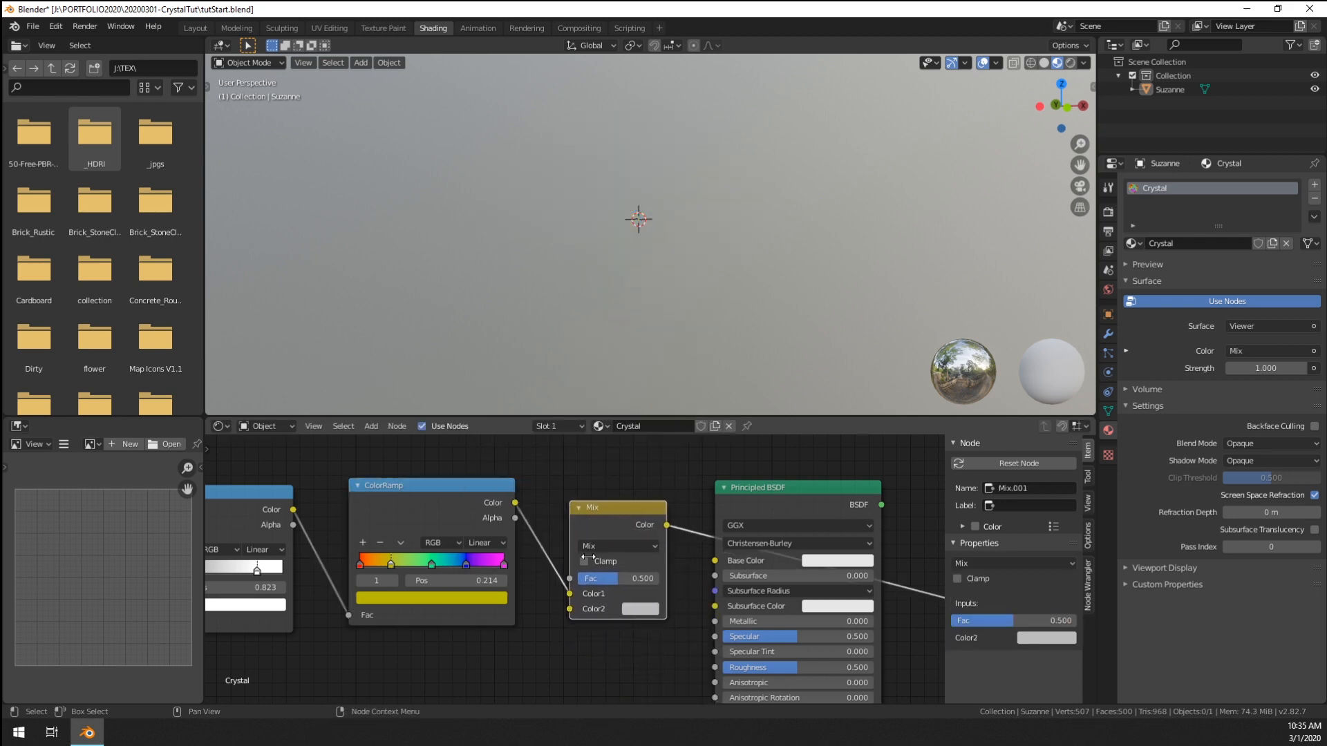
left_click(612, 547)
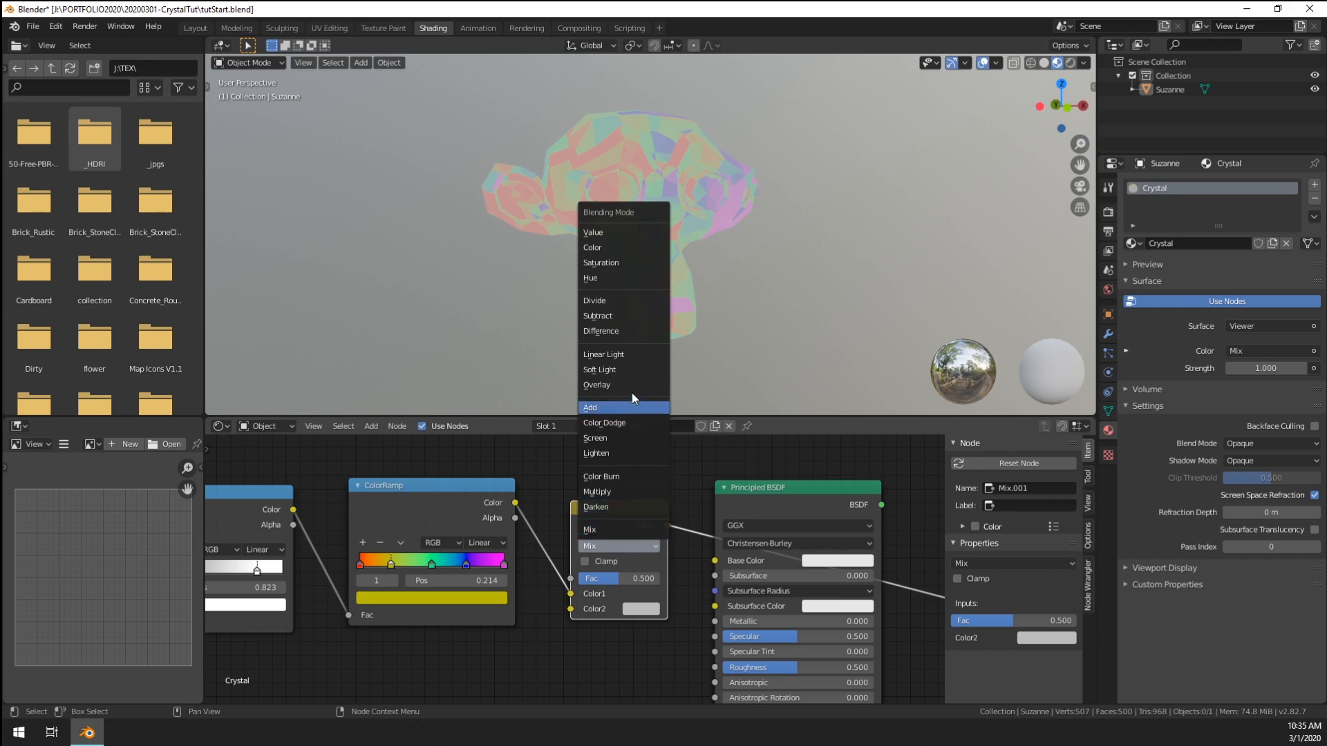
left_click(622, 408)
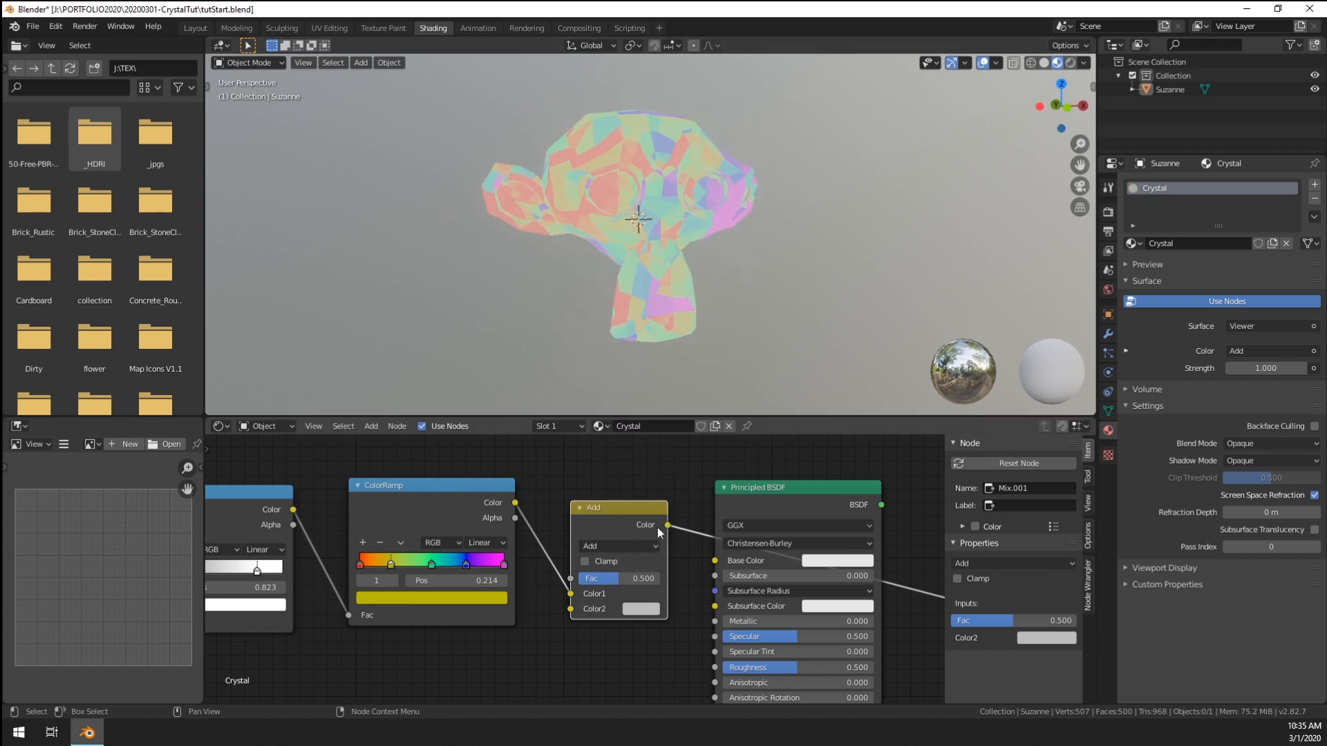
- Route the Add node through the Principled BSDF's Base Color to the material output and set the Add node's Fac to 0.408
left_click_drag(668, 525, 715, 560)
left_click(806, 496, "ctrl+shift")
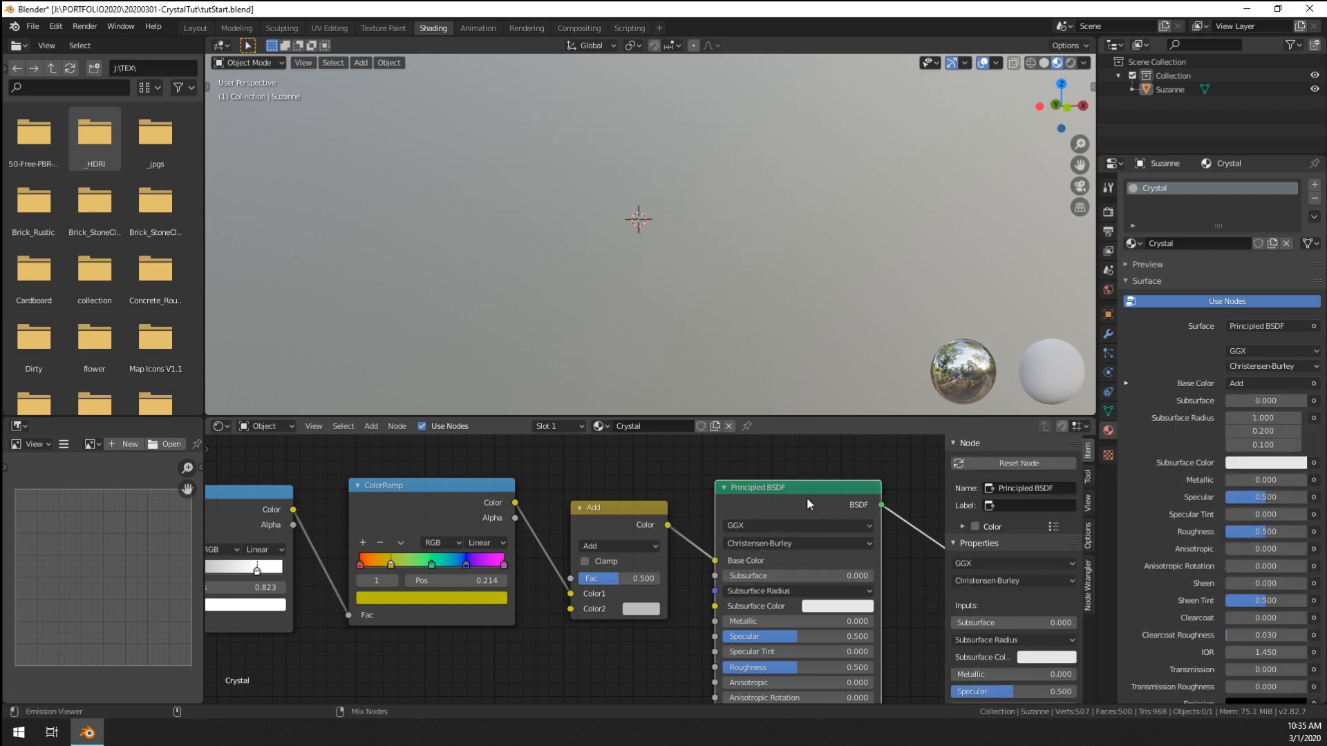
middle_click_drag(710, 359, 777, 429)
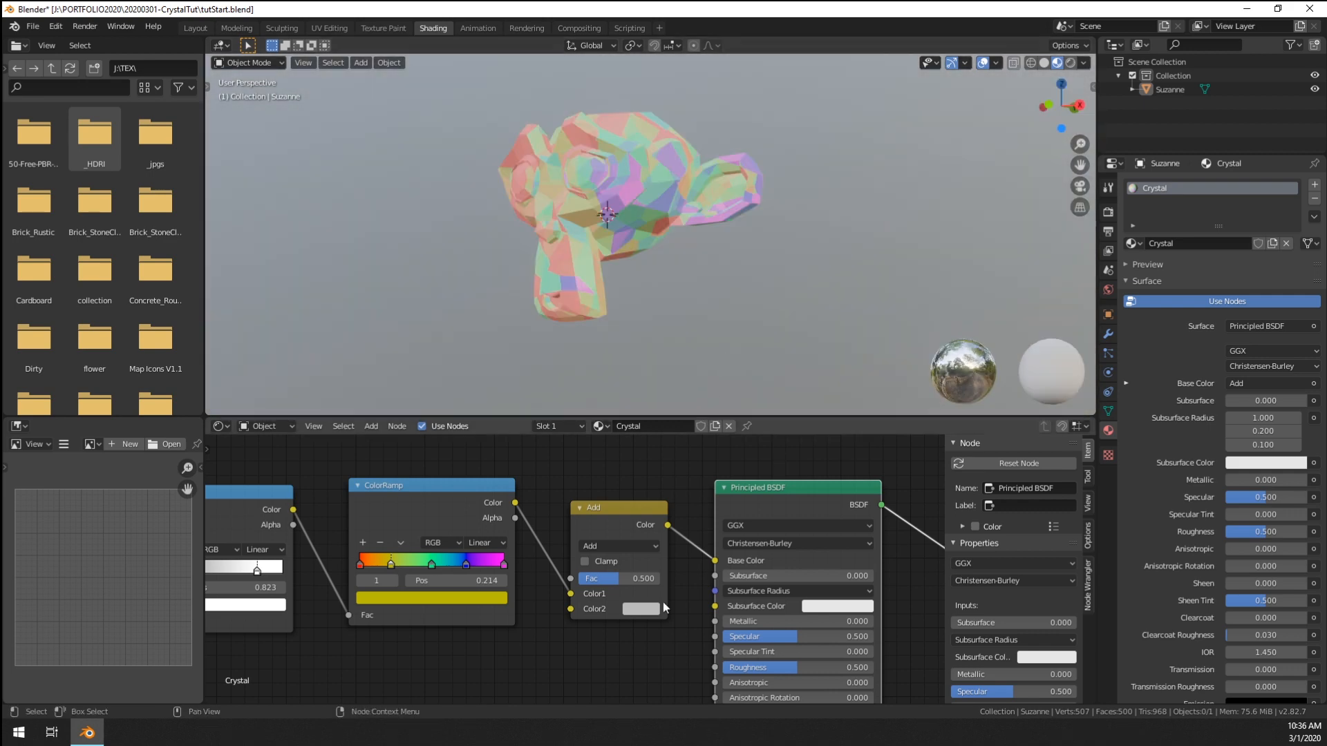
left_click_drag(621, 579, 584, 579)
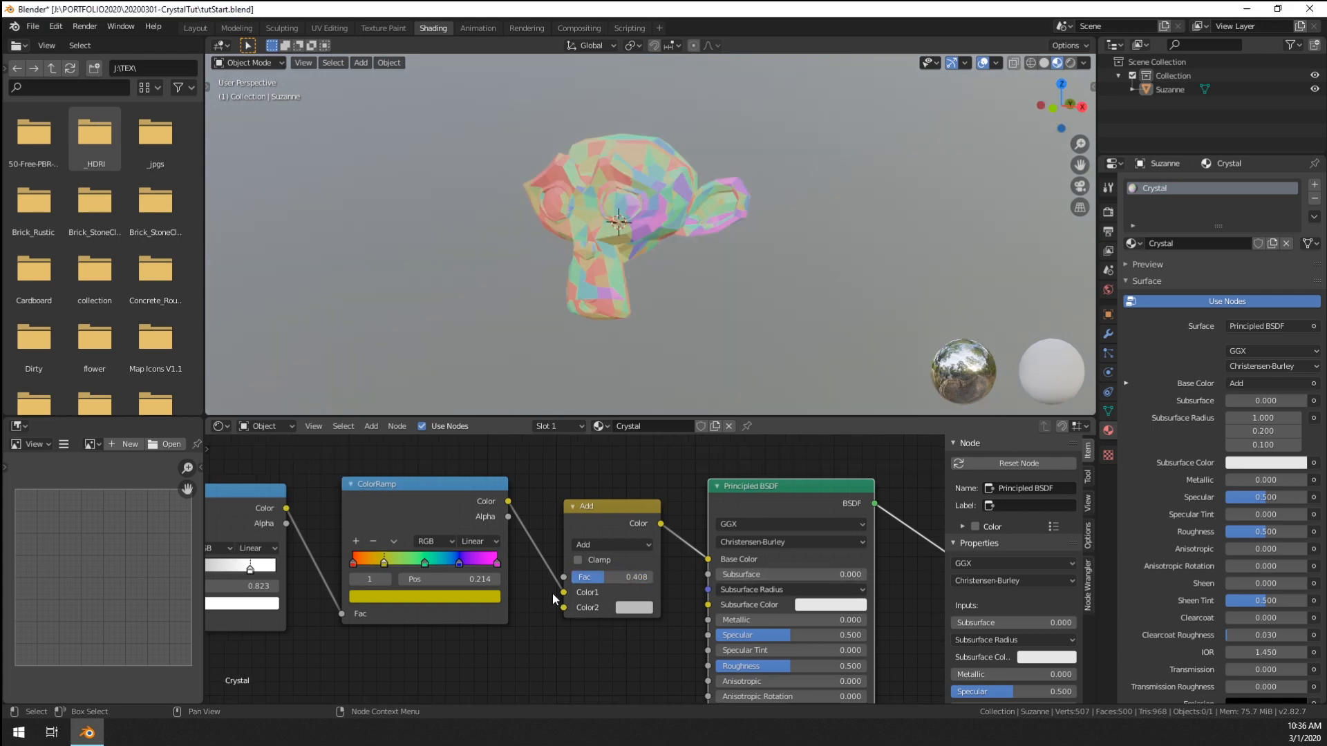
- Set the Principled BSDF's Metallic to 0.8, Specular to 0.6 and Roughness to 0.15
middle_click_drag(553, 593, 381, 519)
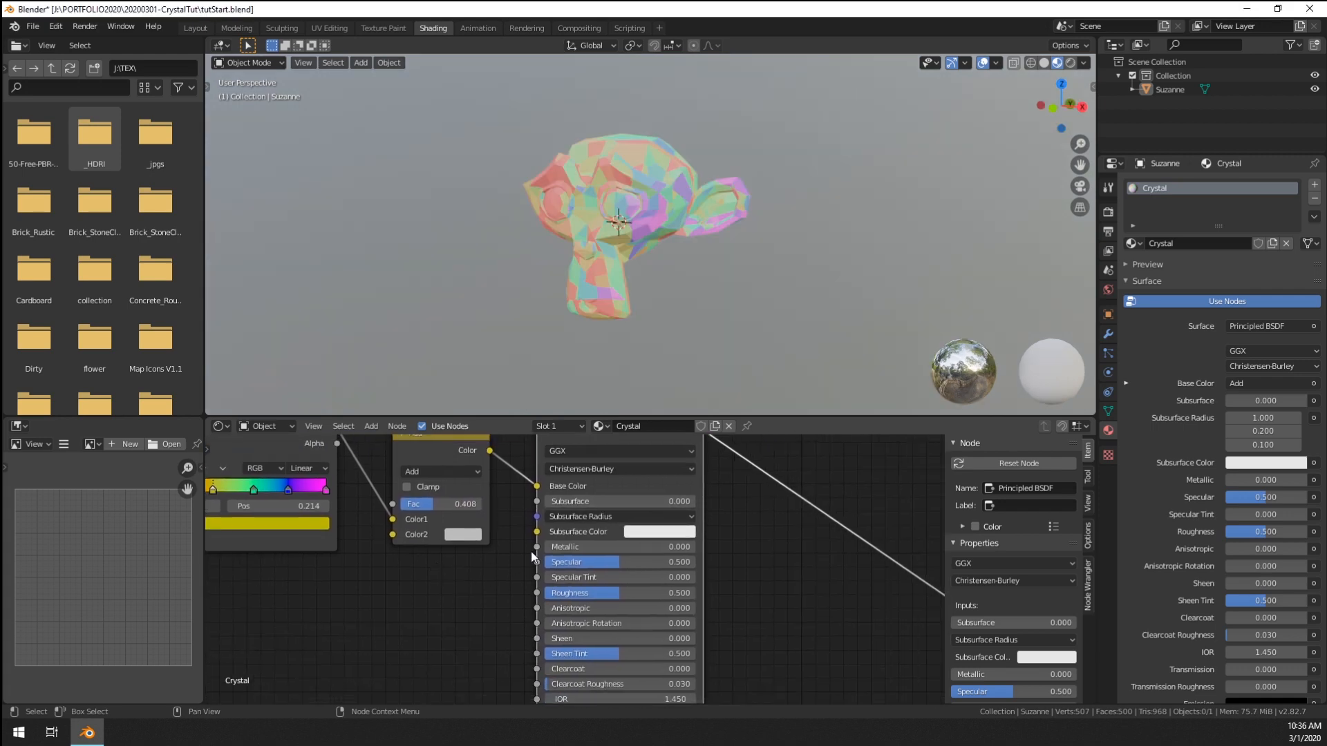
left_click(608, 546)
type(".8")
key("Return")
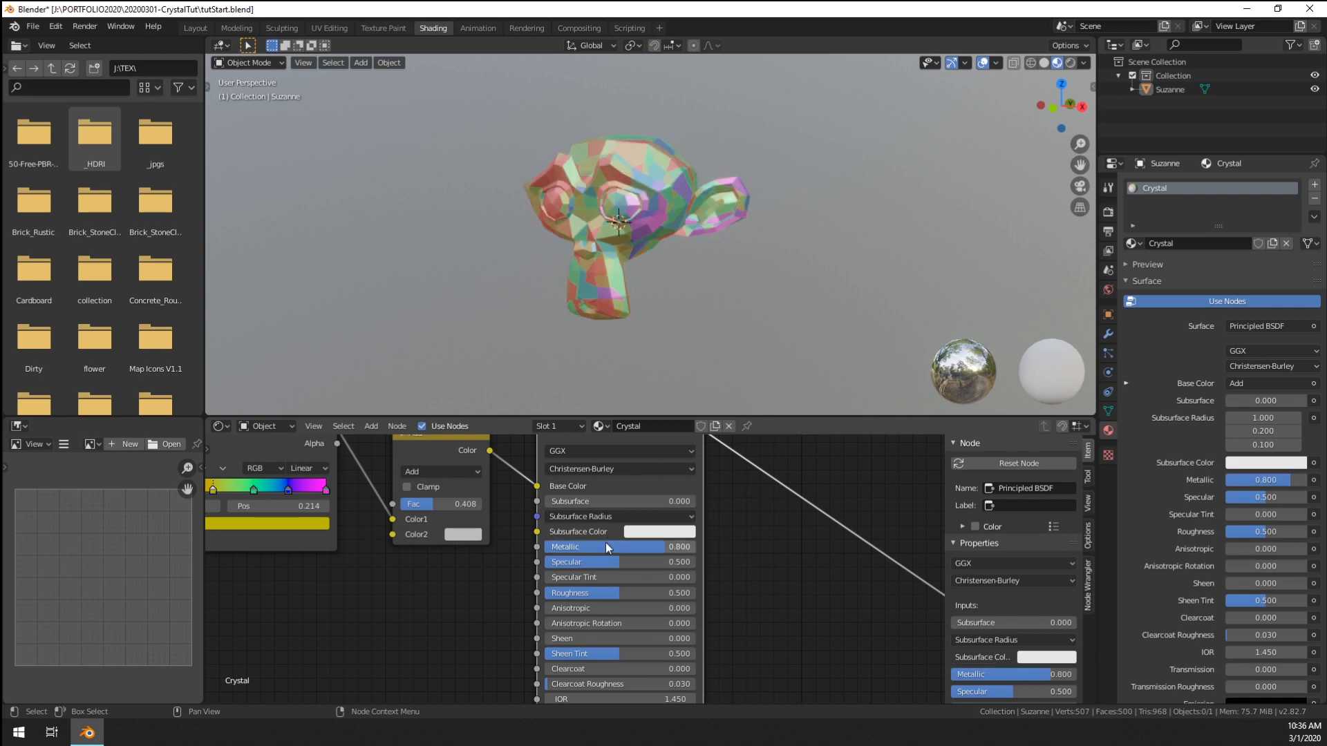
left_click(607, 560)
type(".6")
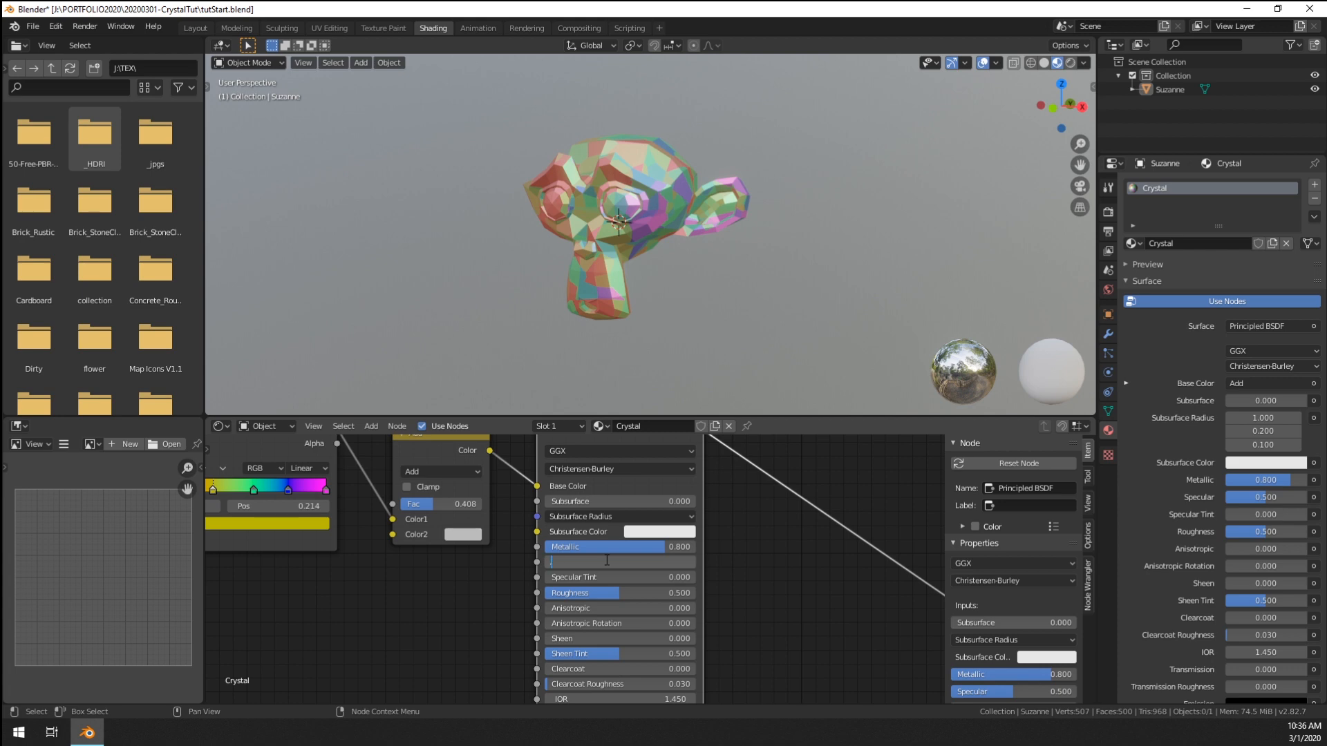
key("Return")
left_click(597, 593)
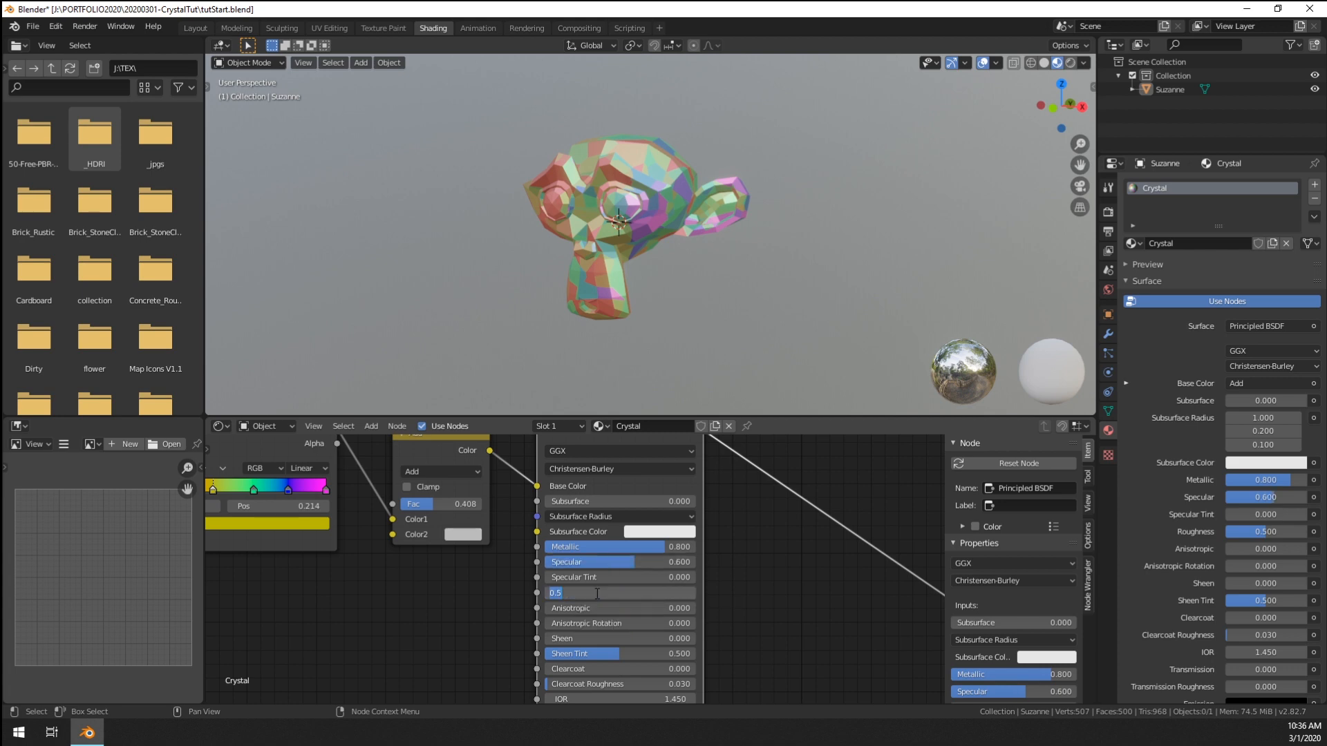
type(".15")
key("Return")
middle_click_drag(801, 207, 695, 183)
scroll(695, 182, "up", 2)
- Add a Normal Map node and connect its Normal output to the Principled BSDF's Normal input
scroll(438, 574, "down", 4)
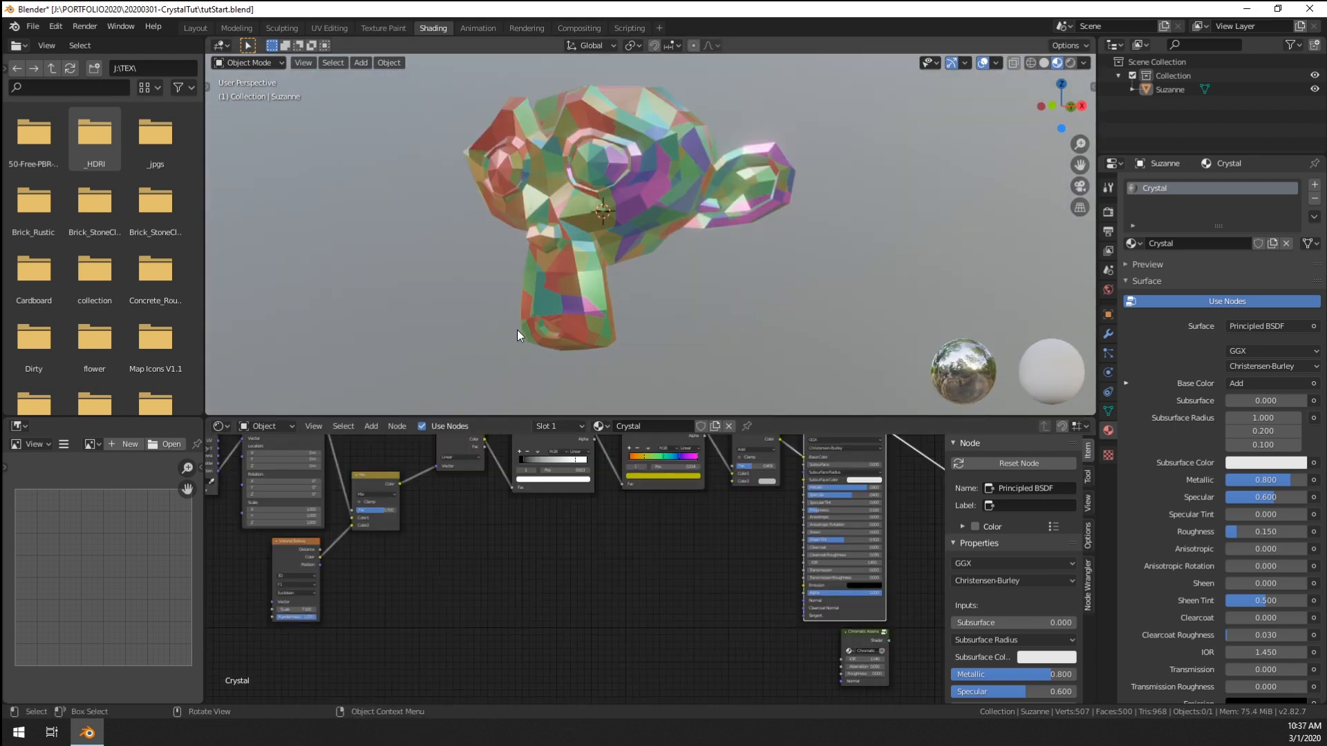
key("shift+a")
mouse_move(636, 580)
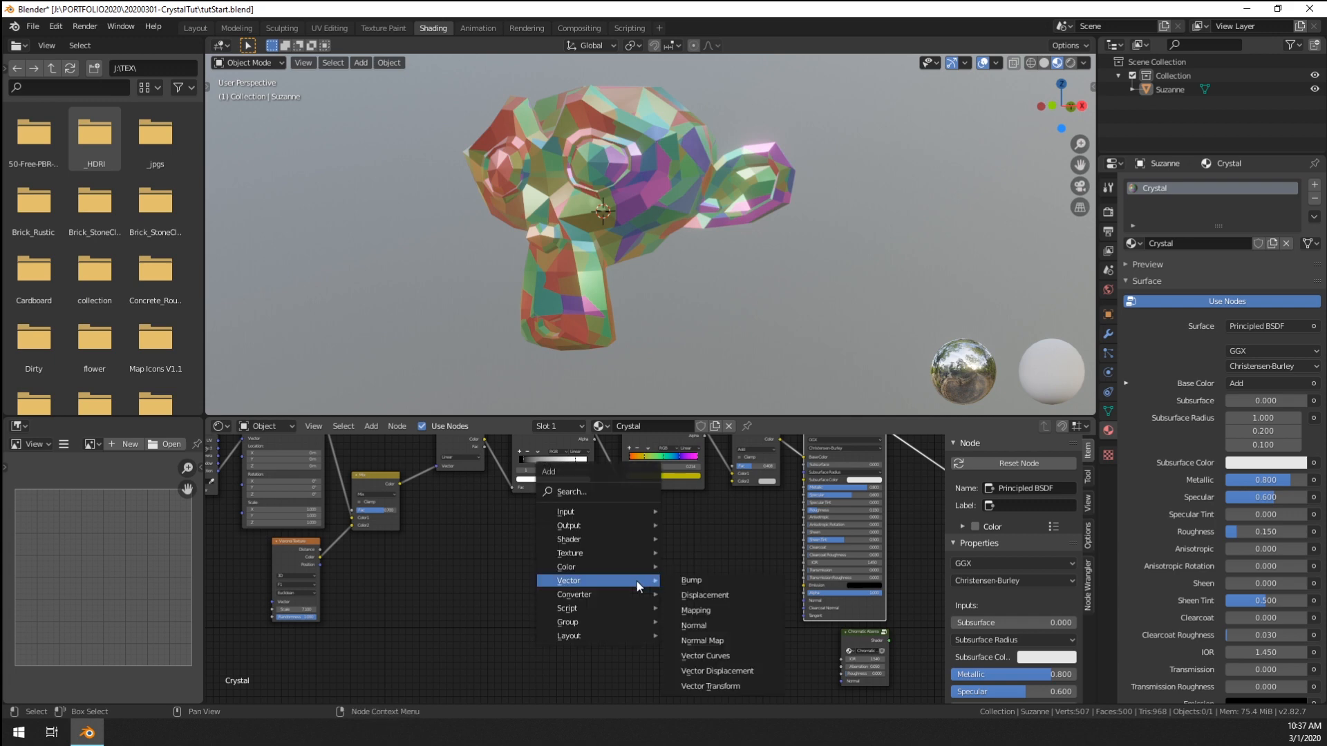
left_click(722, 641)
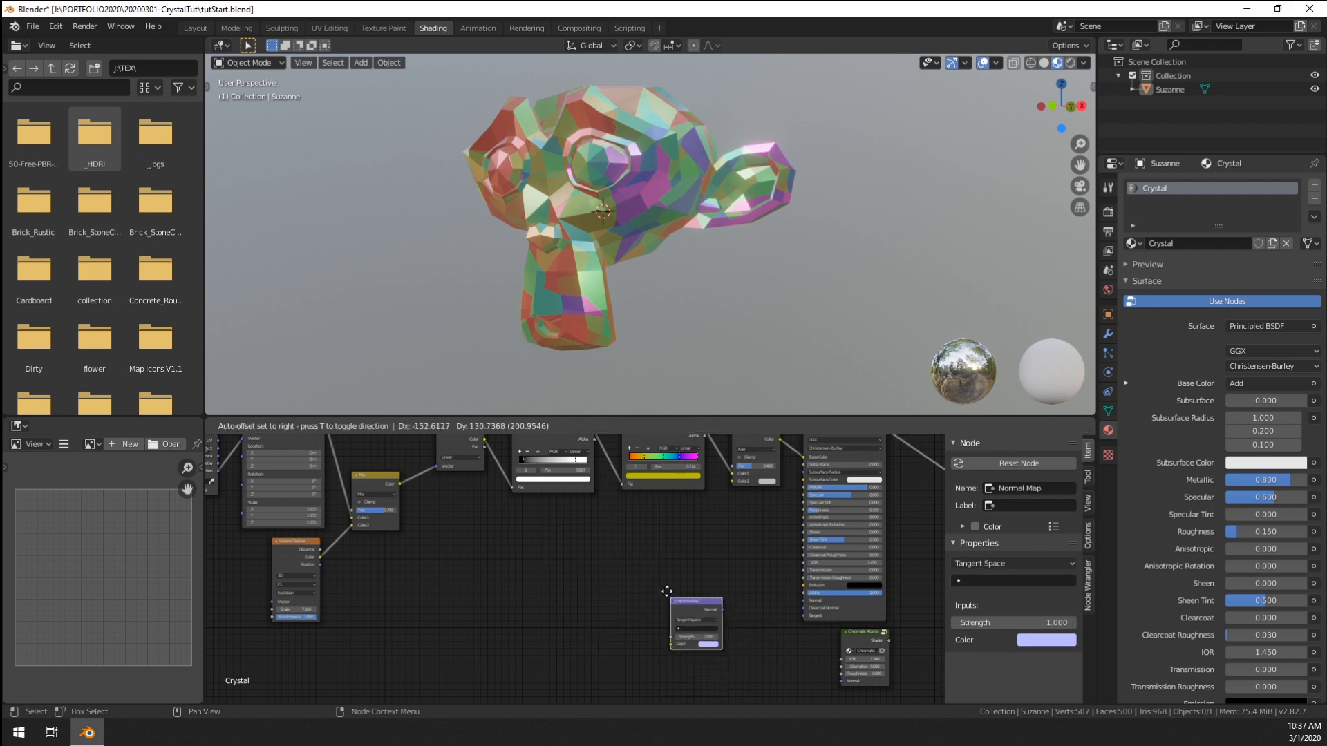
left_click(651, 553)
left_click_drag(707, 569, 805, 595)
- Connect the Voronoi Texture's Color output to the Normal Map's Color input and inspect the faceted reflections
middle_click_drag(564, 597, 633, 604)
scroll(393, 564, "up", 1)
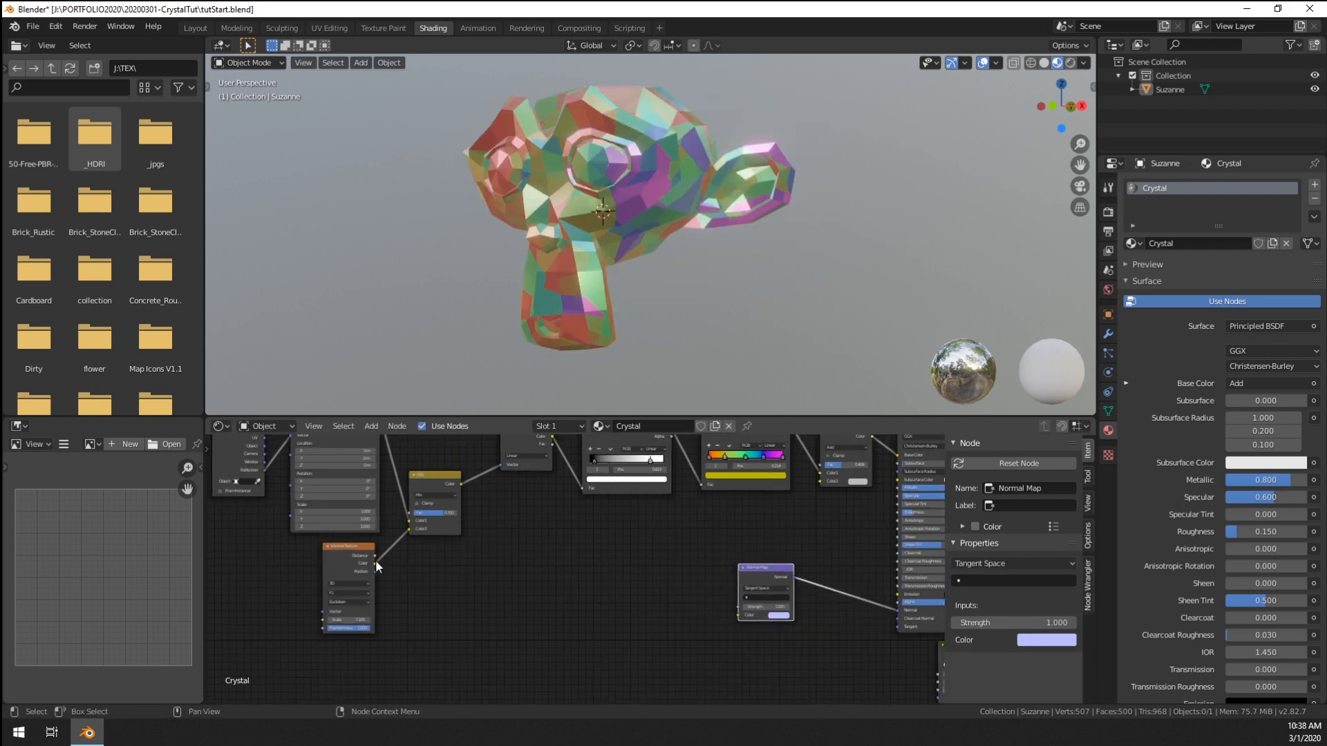
left_click_drag(374, 563, 734, 618)
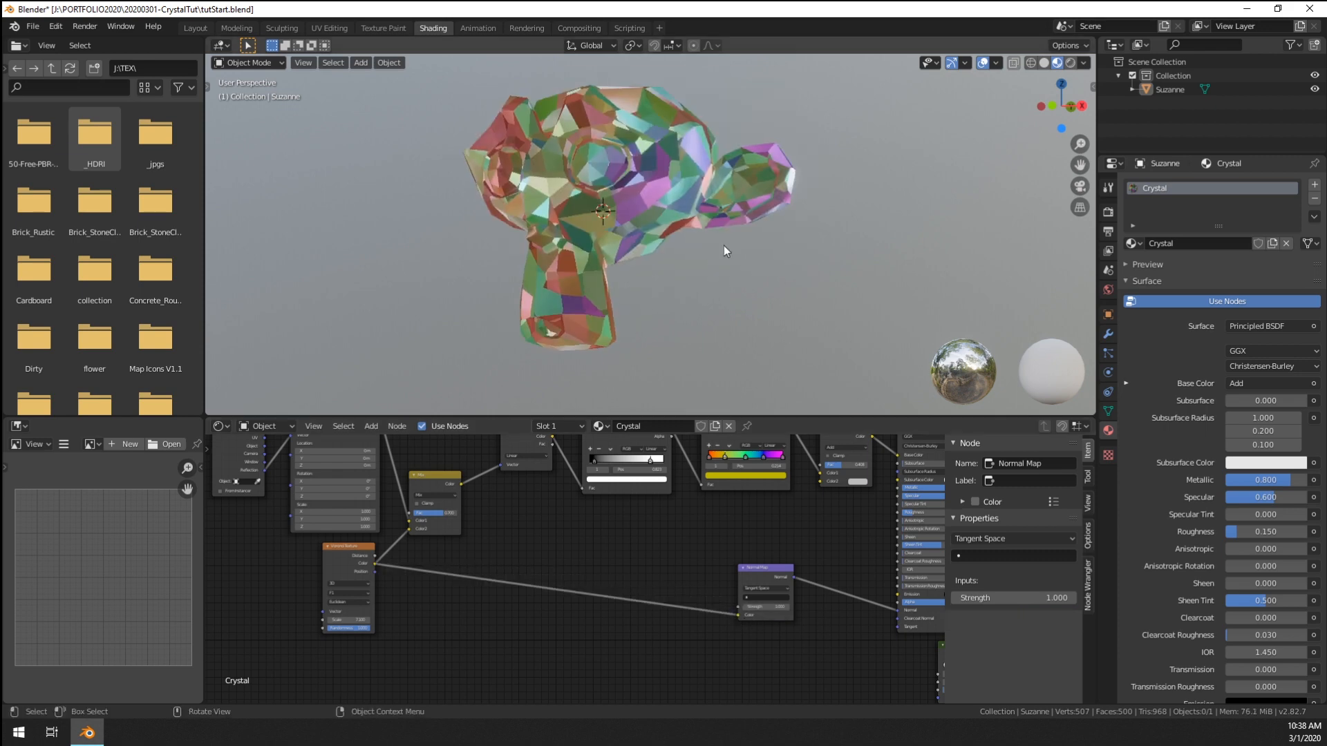
middle_click_drag(591, 298, 626, 298)
scroll(620, 540, "up", 1)
key("KP_Decimal")
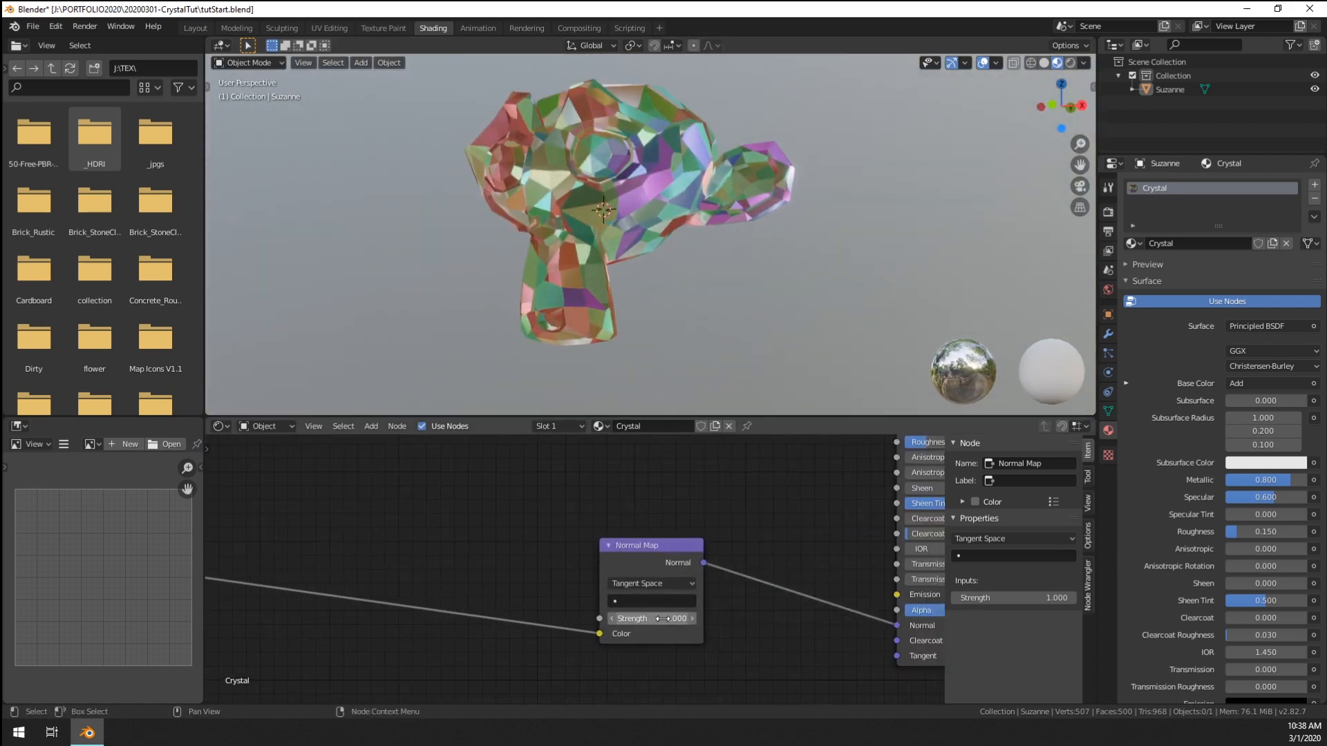
- Try Normal Map Strength values of 0.2 and 0 on the model, and settle on 0.140
left_click(657, 619)
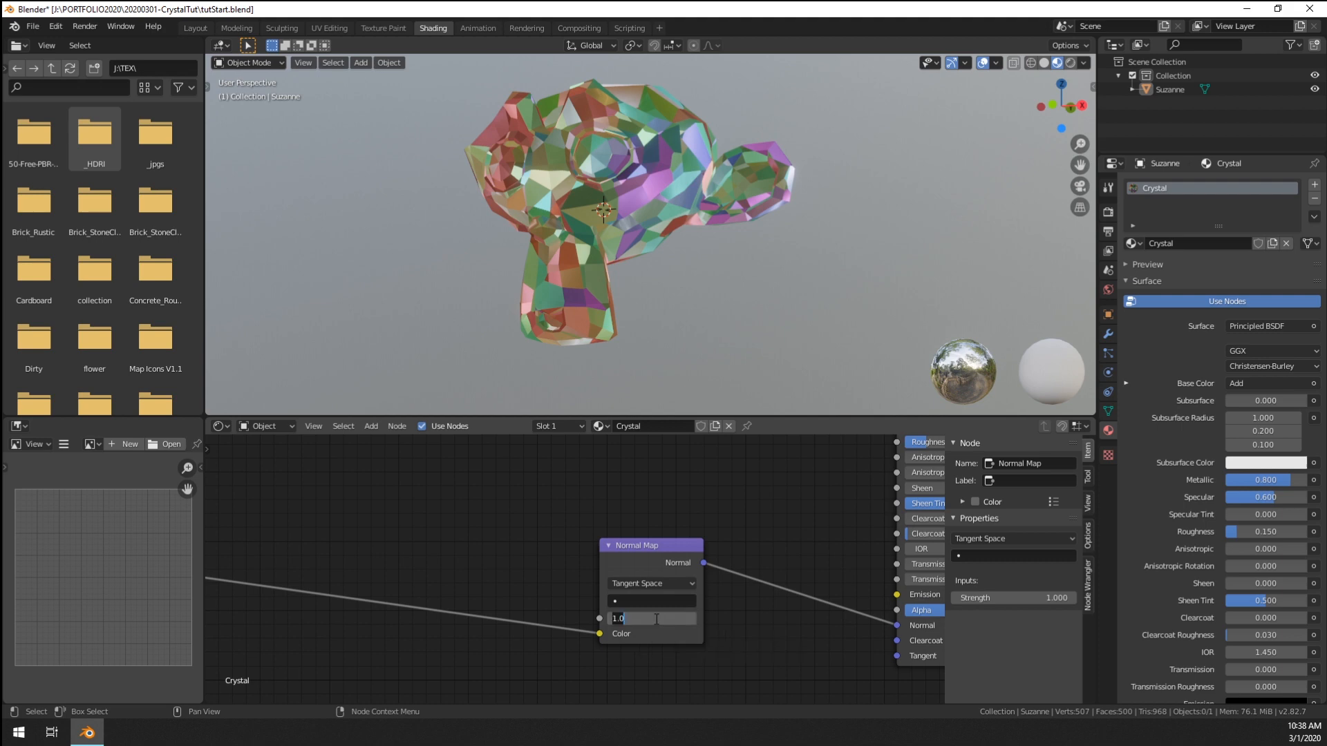
type("0.2")
key("Return")
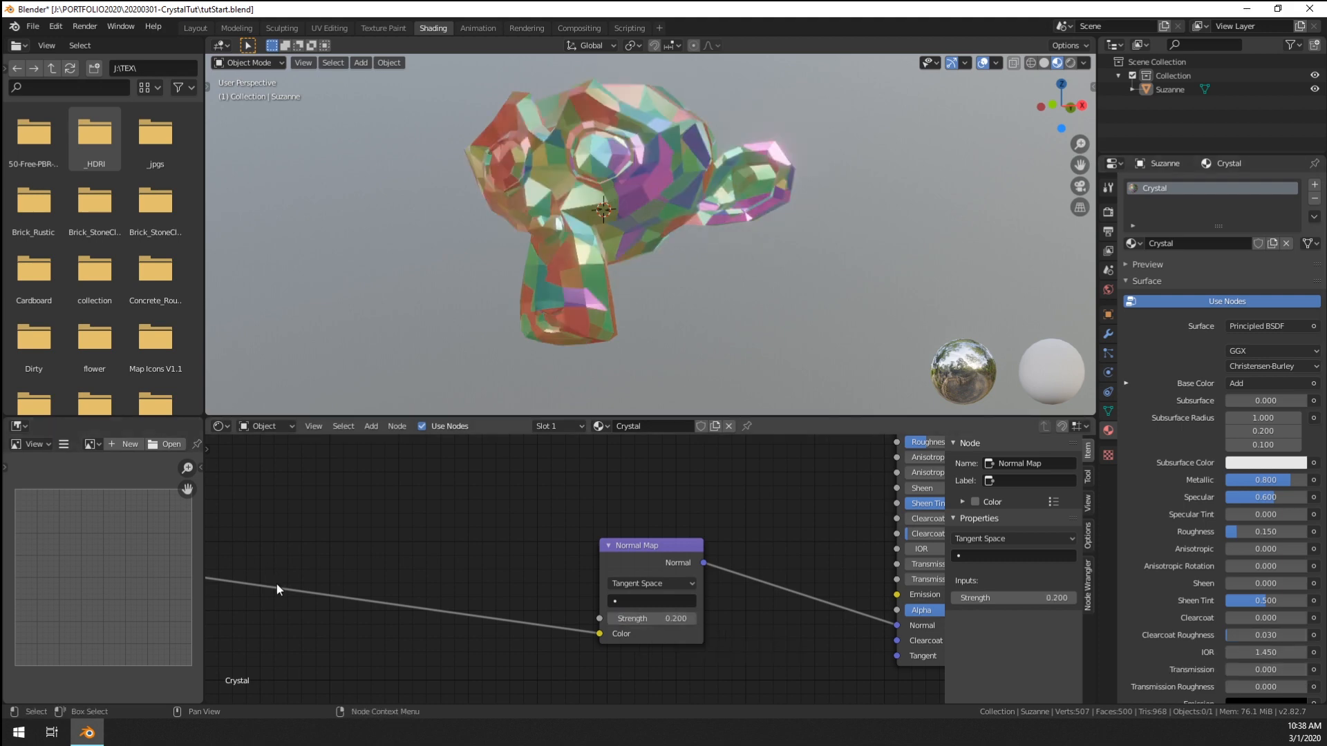
middle_click_drag(537, 258, 789, 300)
left_click_drag(652, 618, 619, 618)
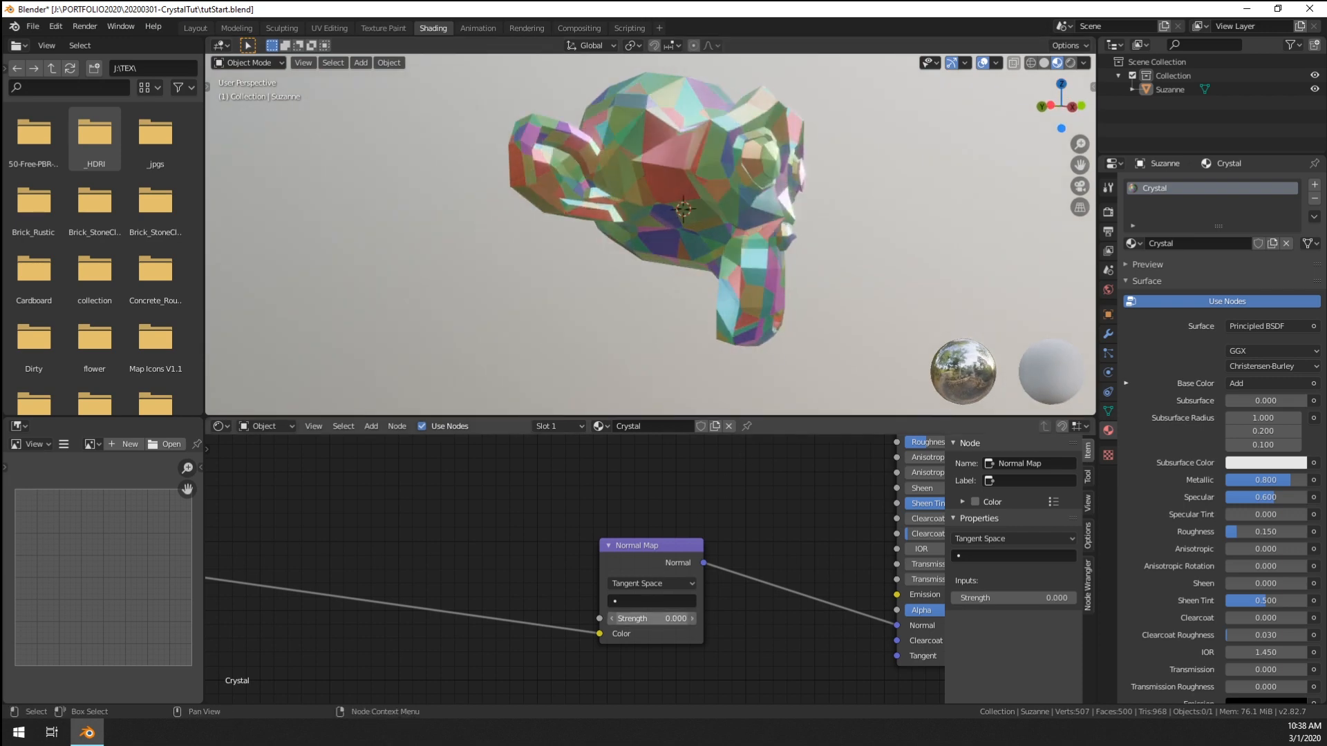
middle_click_drag(754, 256, 608, 299)
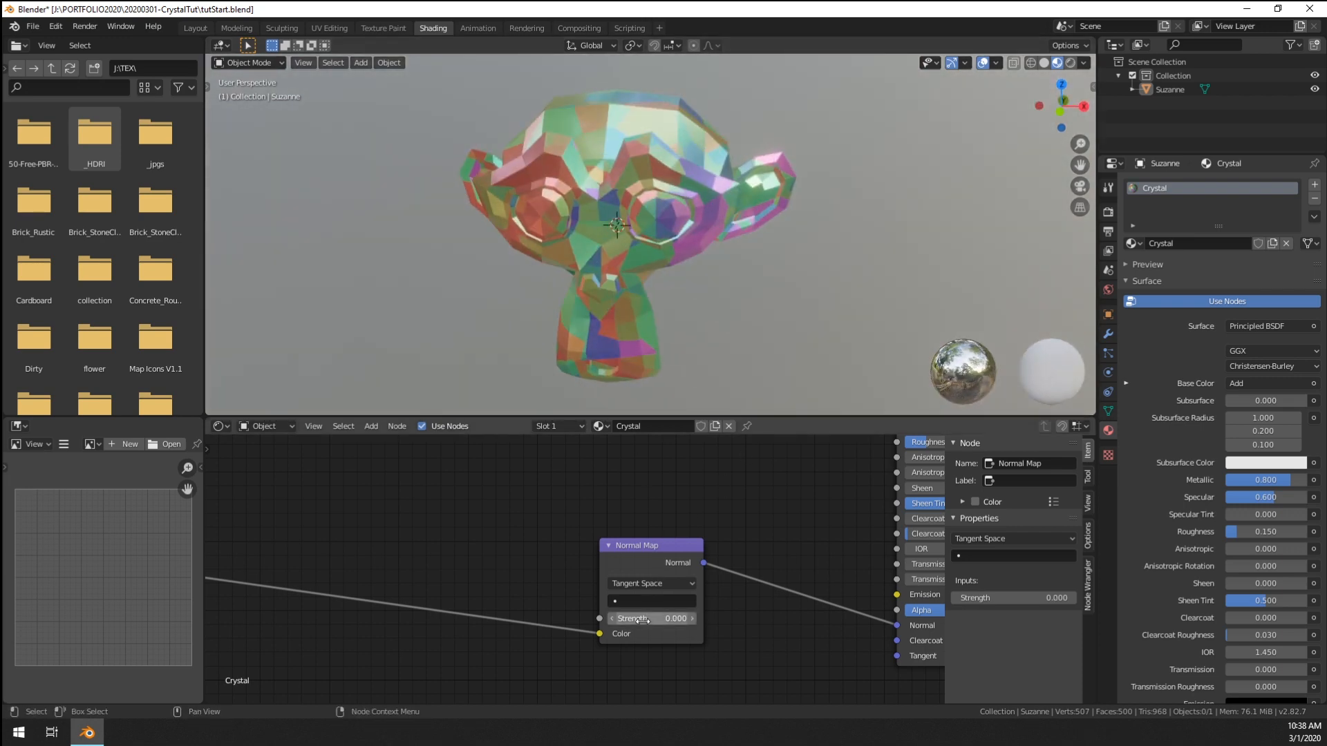
left_click_drag(645, 619, 667, 619)
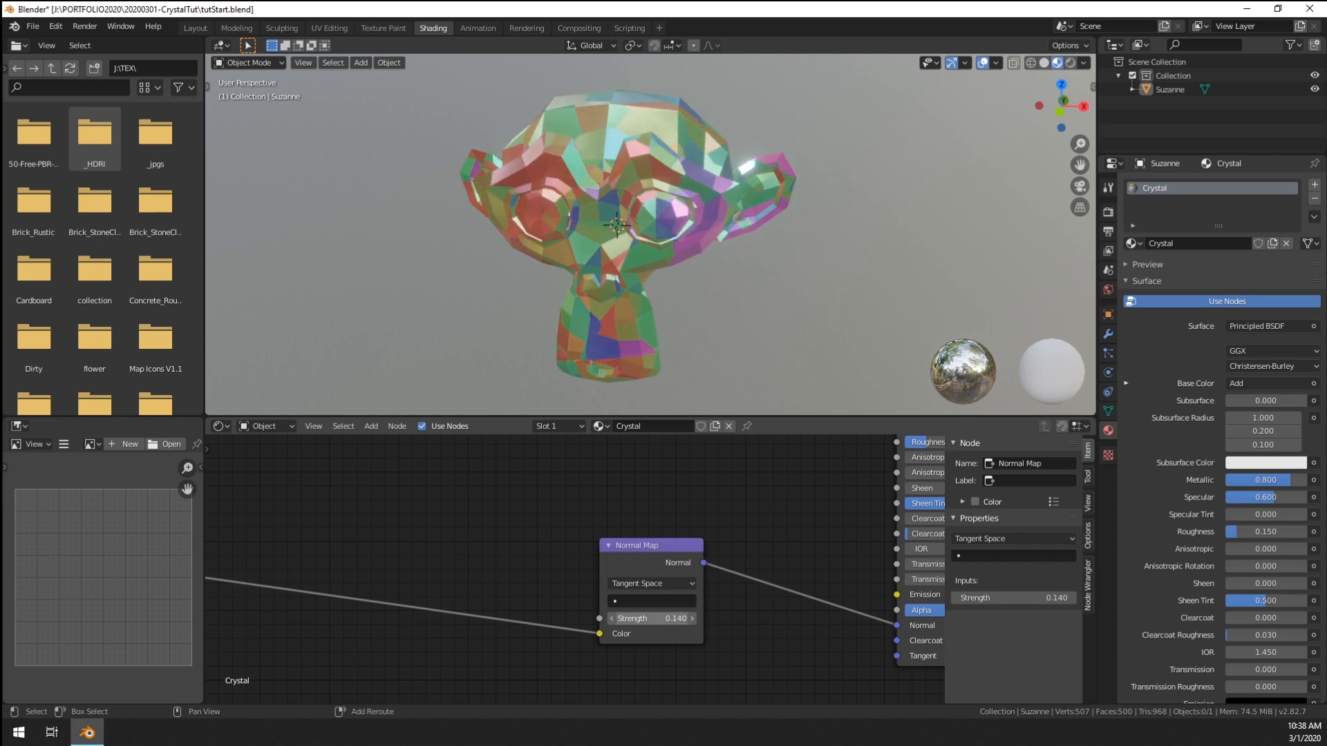
middle_click_drag(599, 286, 621, 337)
- Connect the Normal Map's Normal output to the Chromatic Aberration group's Normal input and preview that group through the material output
scroll(640, 620, "down", 5)
scroll(640, 620, "up", 3)
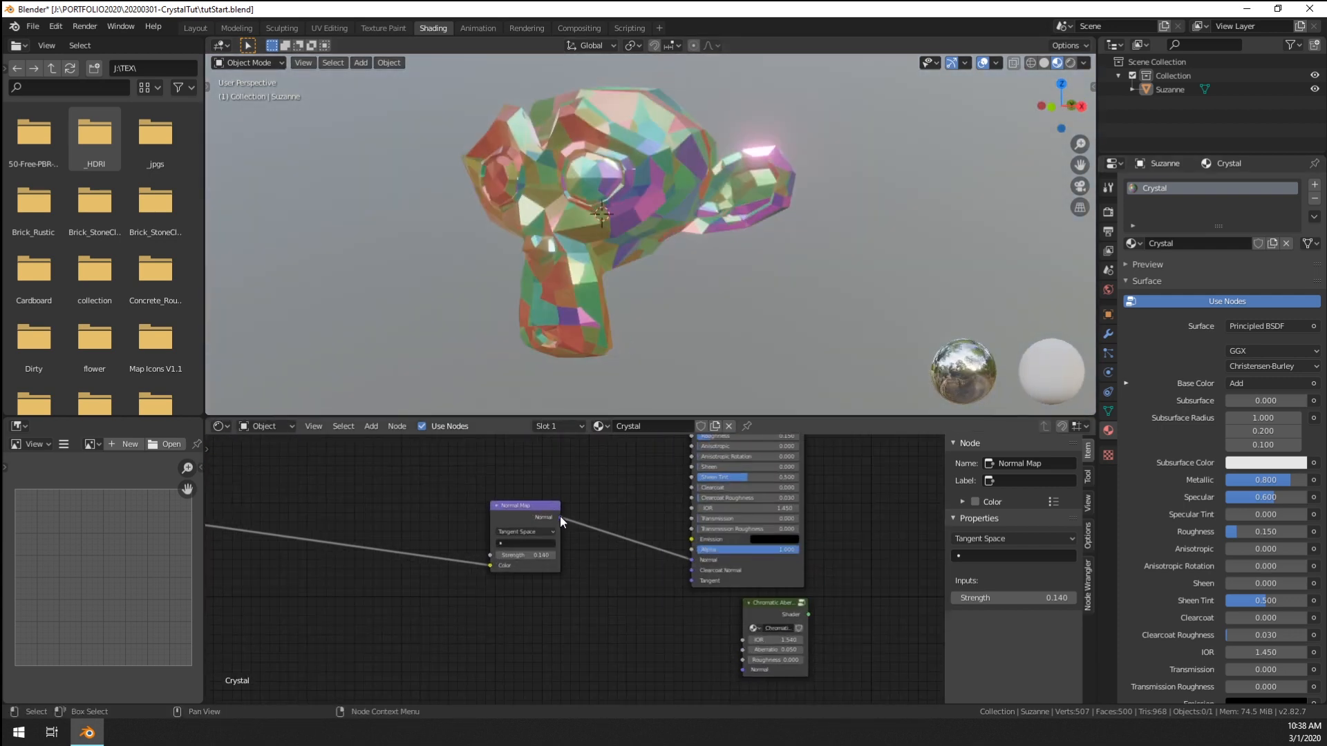
left_click_drag(560, 517, 743, 670)
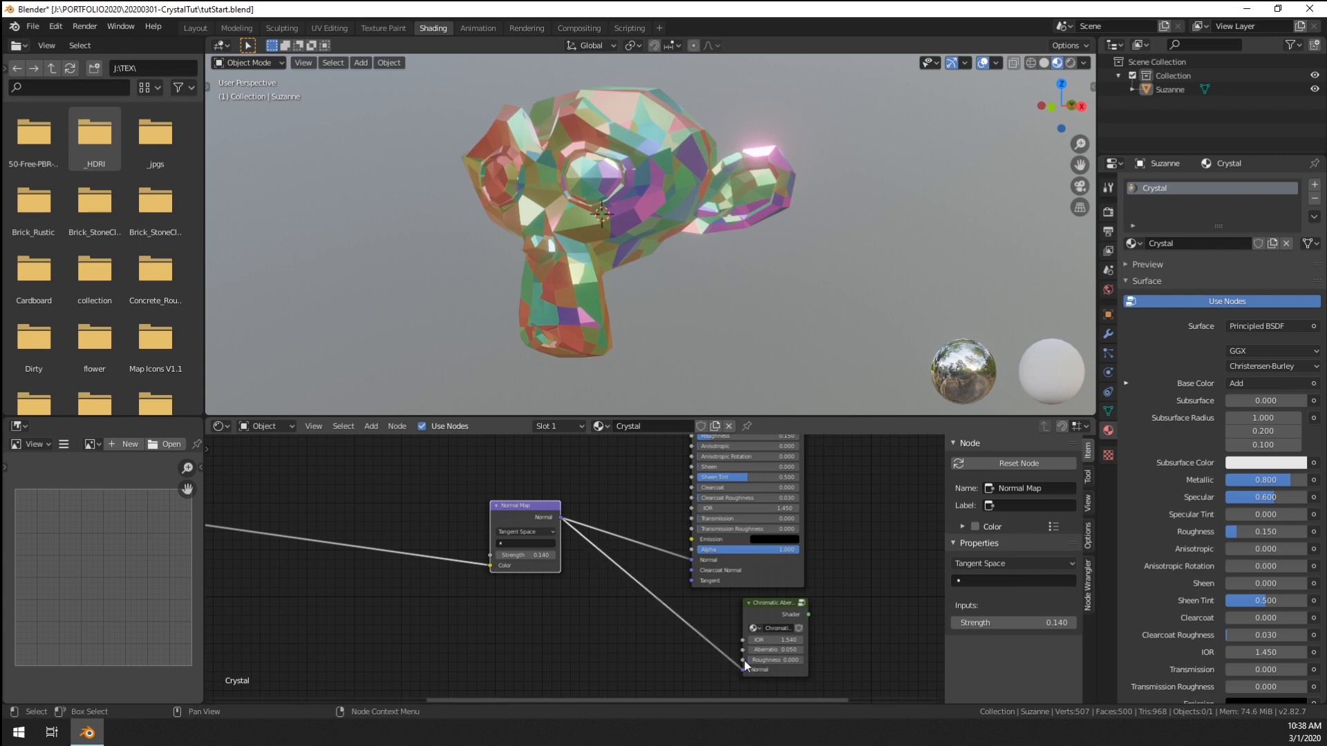
left_click(763, 611, "ctrl+shift")
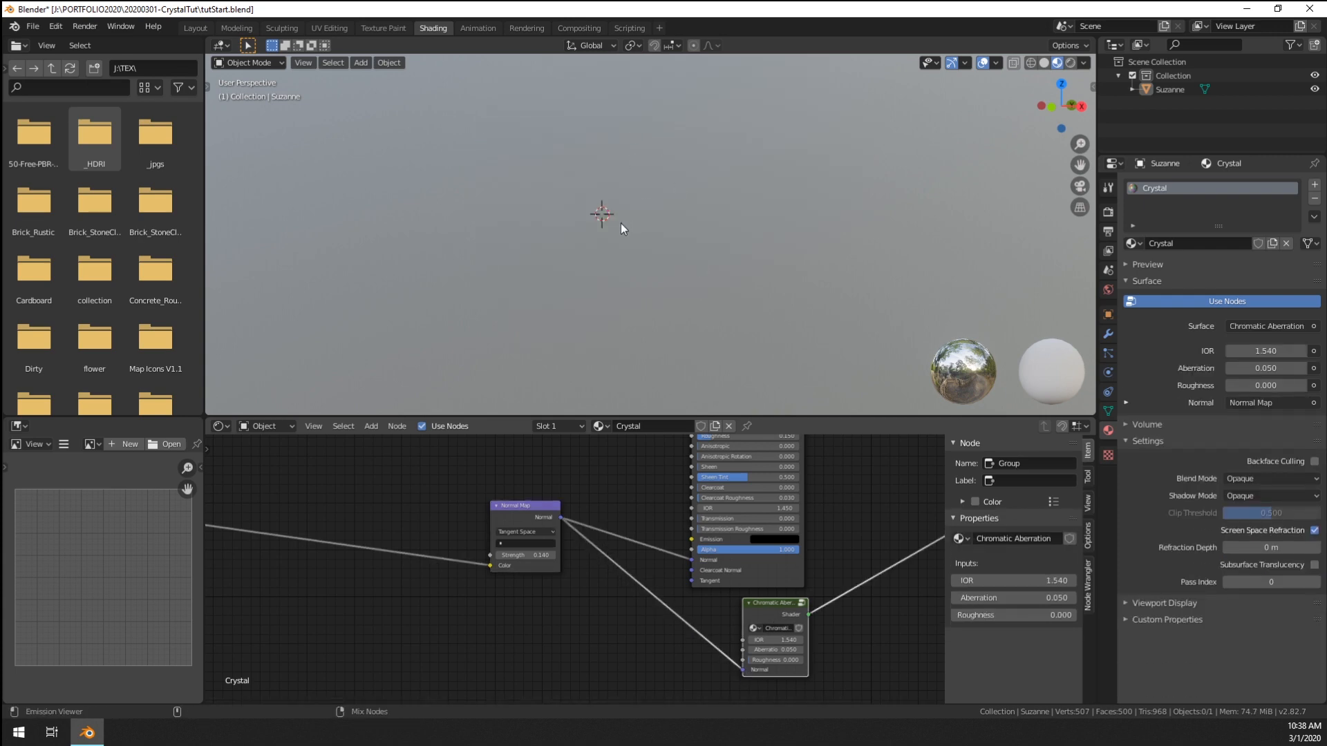
middle_click_drag(623, 227, 617, 257)
scroll(784, 600, "down", 3)
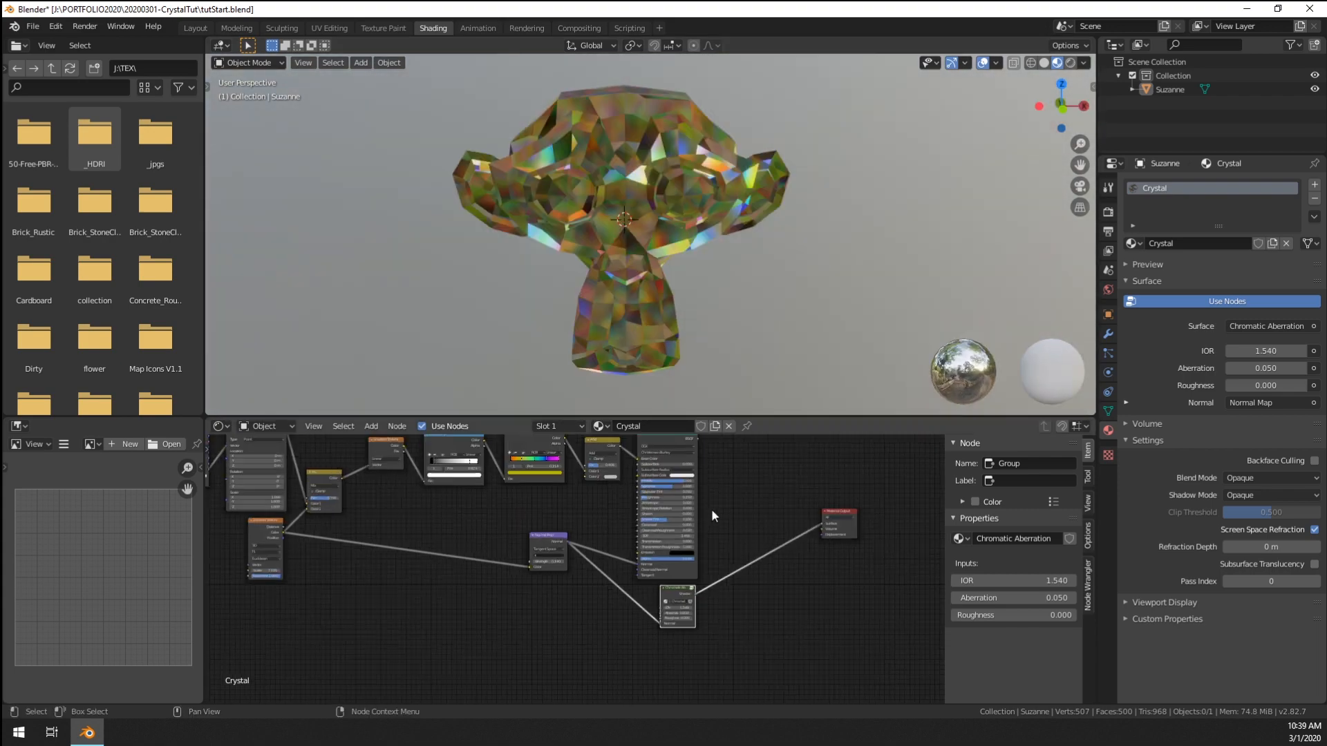
- Combine the Principled BSDF and Chromatic Aberration group in a Mix Shader feeding the material output, with Fac at 0.658
scroll(711, 508, "up", 2)
middle_click_drag(711, 508, 548, 616)
left_click(513, 636)
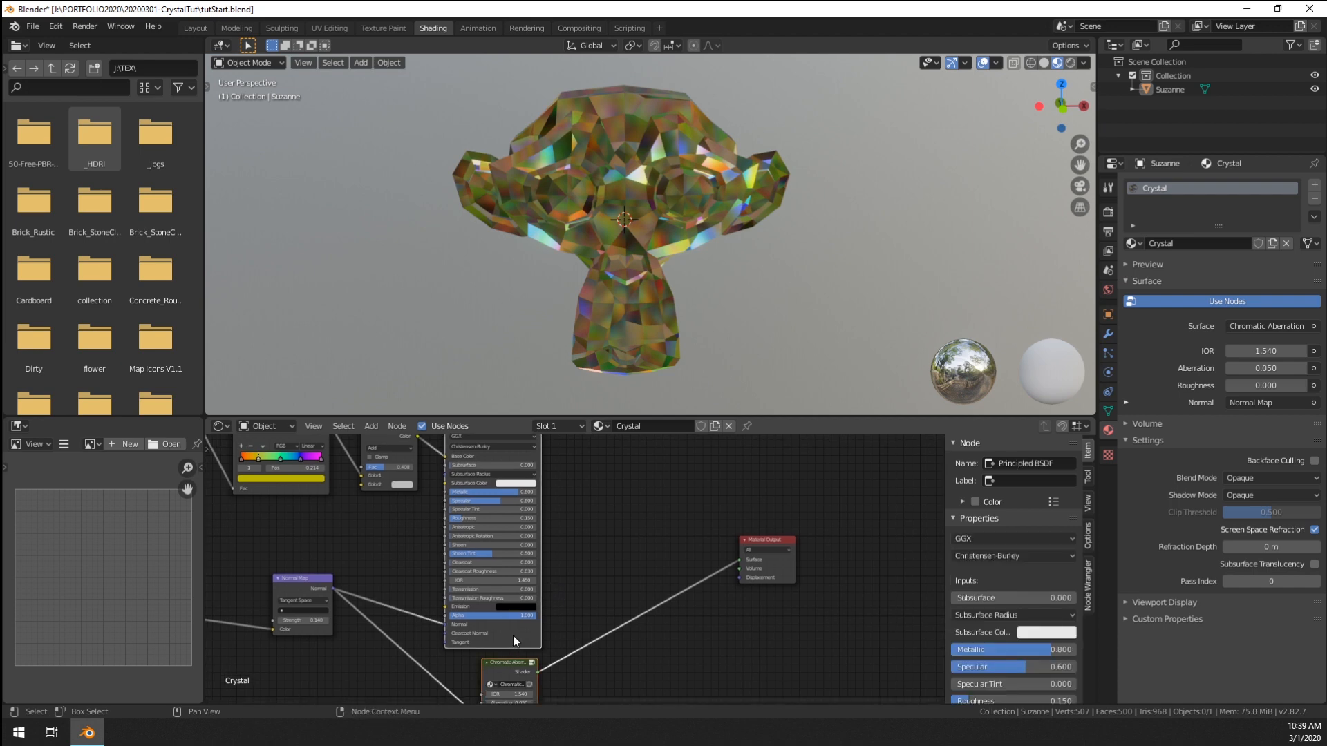
key("ctrl+0")
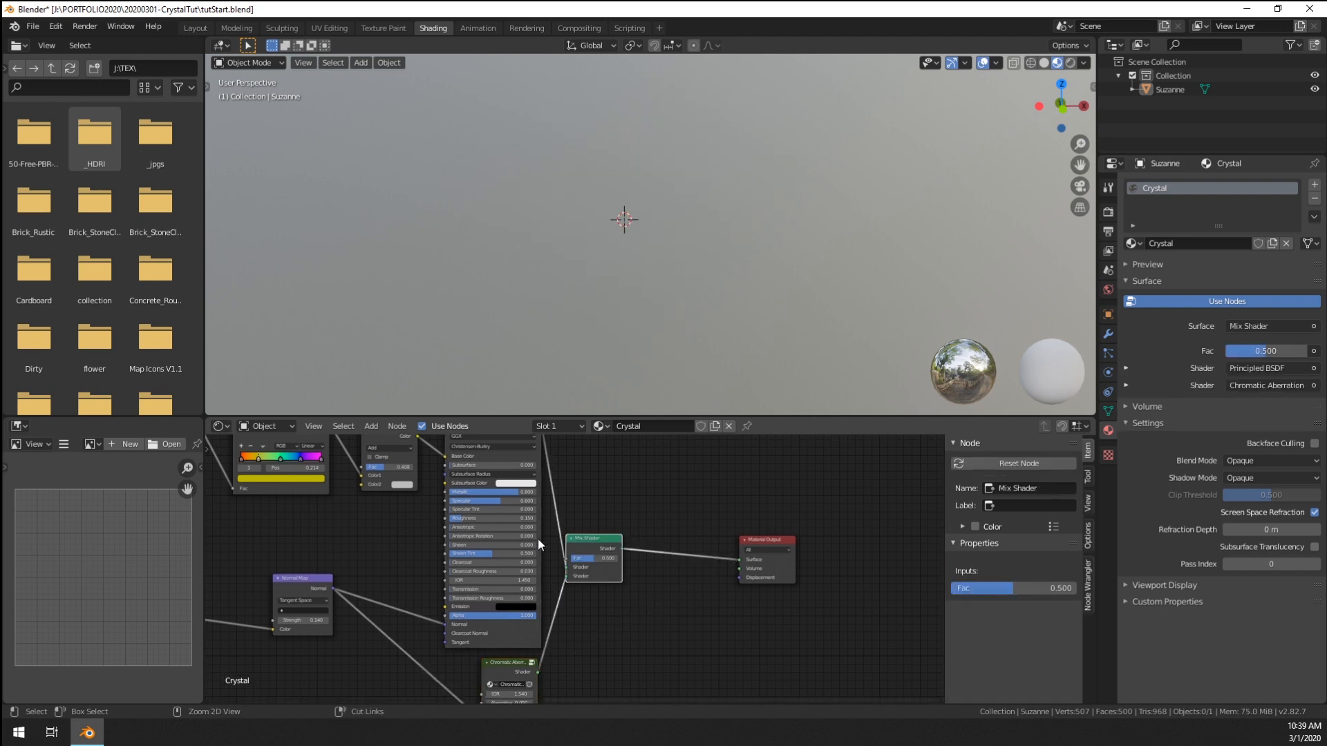
mouse_move(596, 546)
left_mouse_down()
mouse_move(616, 541)
mouse_move(588, 553)
mouse_move(636, 554)
mouse_move(620, 554)
left_mouse_up()
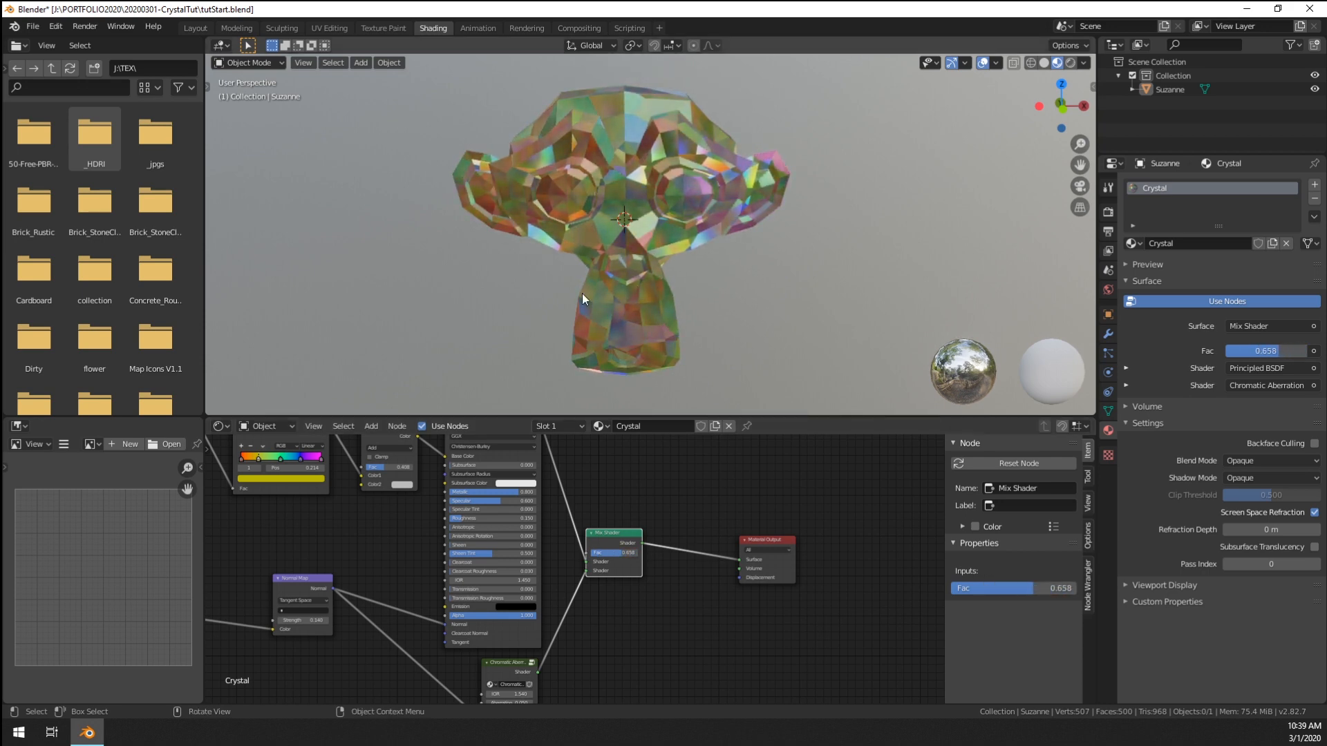
middle_click_drag(603, 288, 749, 337)
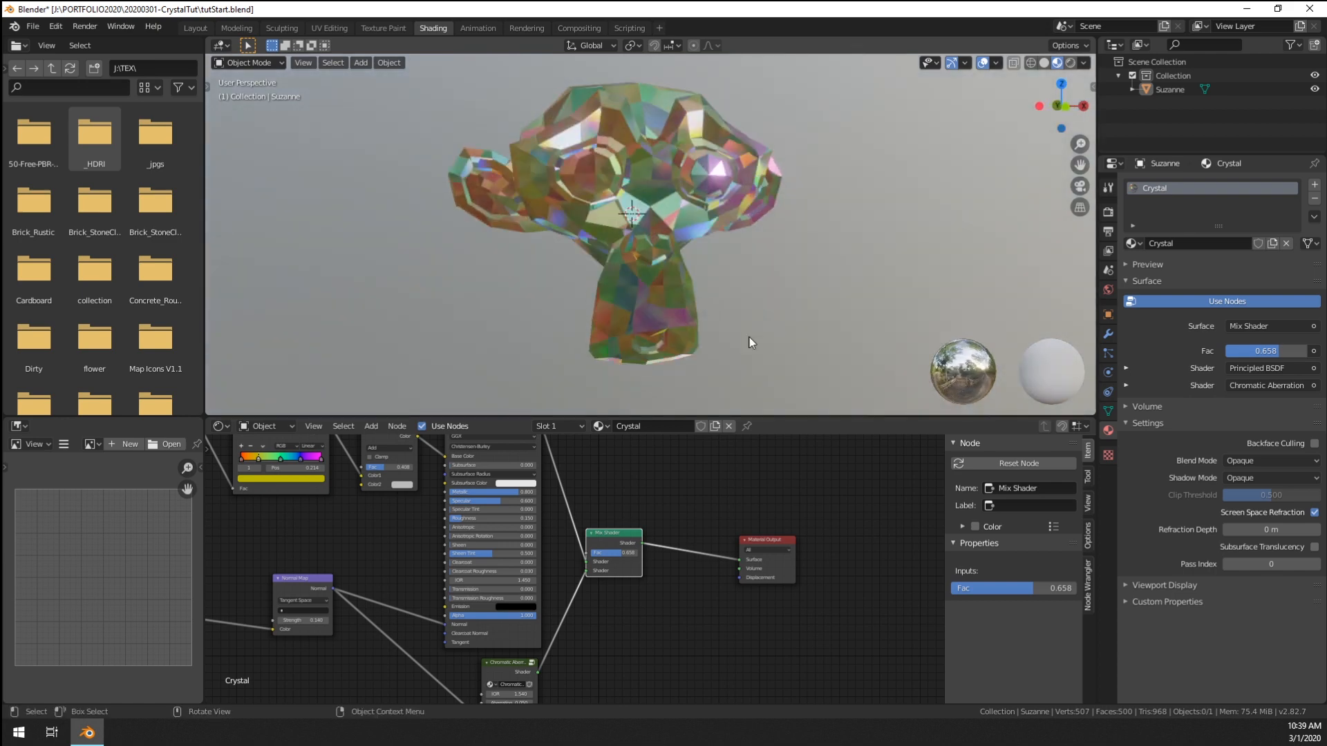
- Make room by moving the Material Output and Mix Shader away, and add an Add Shader node below the Mix Shader
left_click_drag(781, 535, 869, 525)
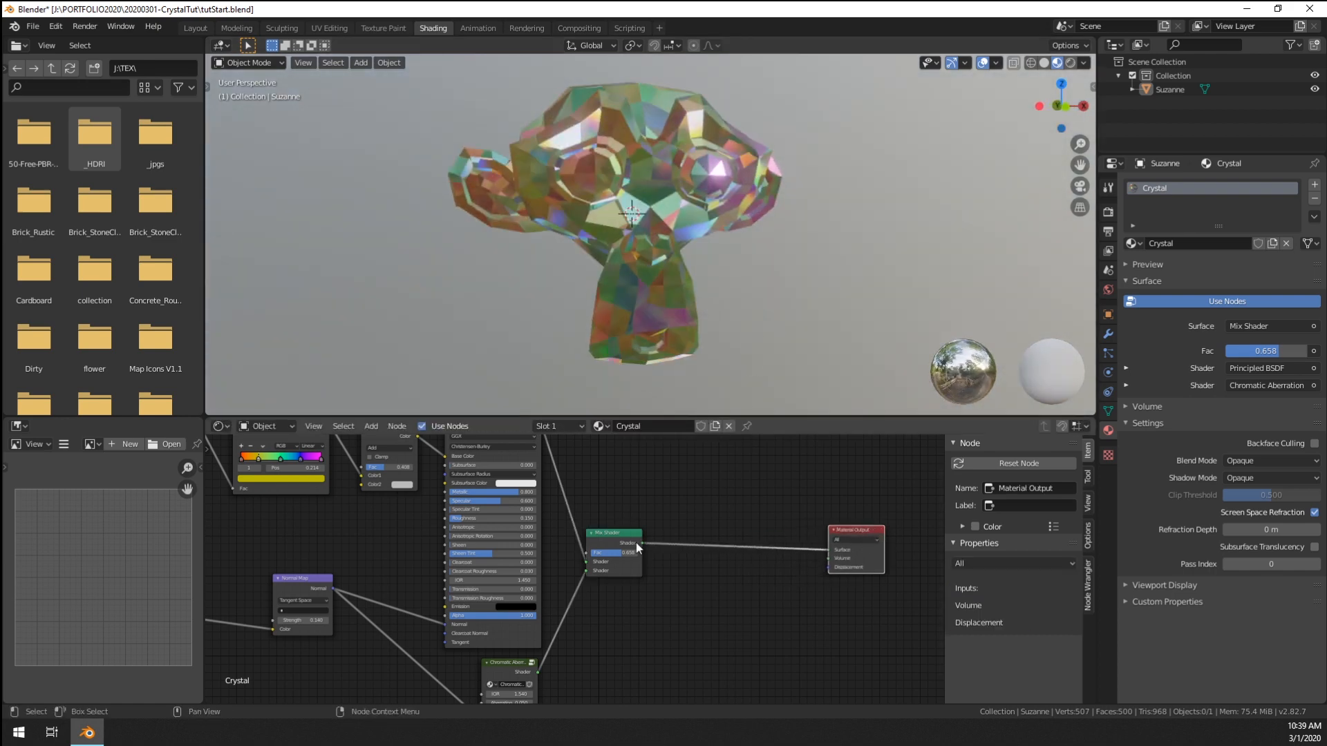
left_click(613, 541)
key("shift+a")
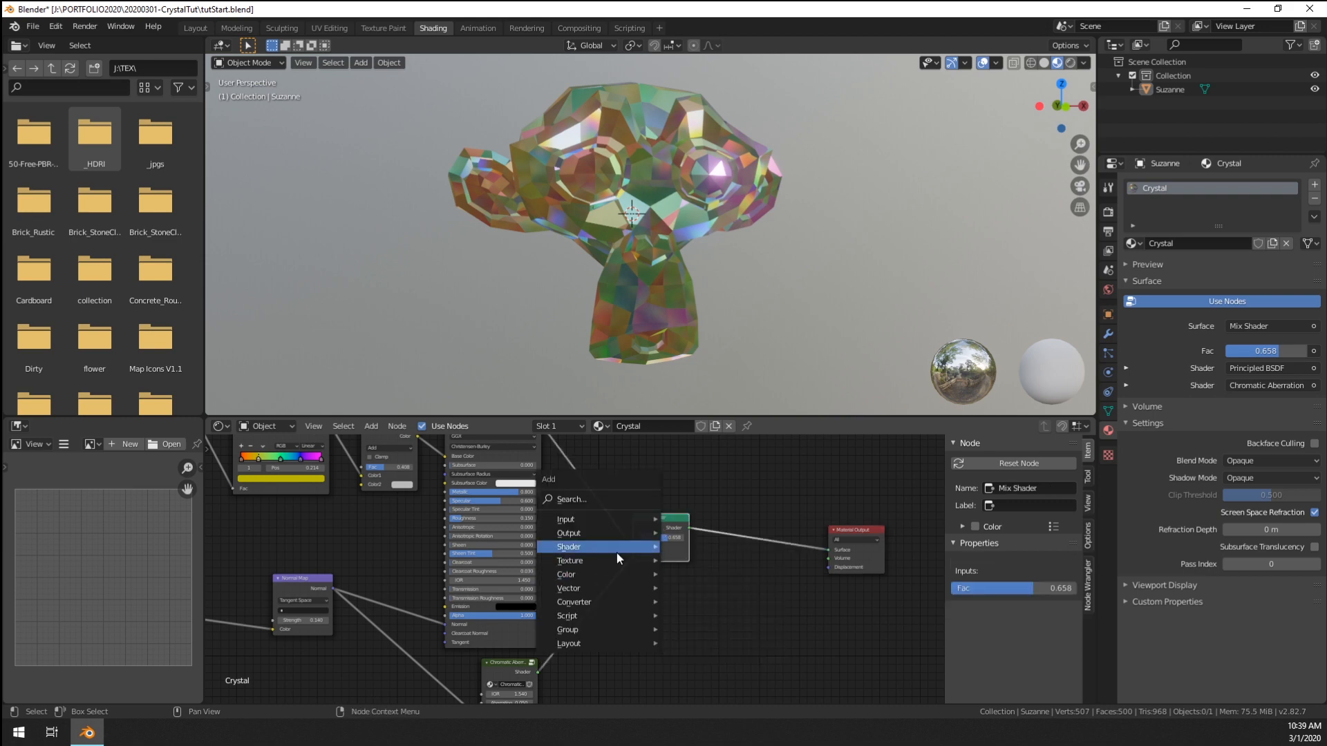
mouse_move(616, 550)
left_click(713, 317)
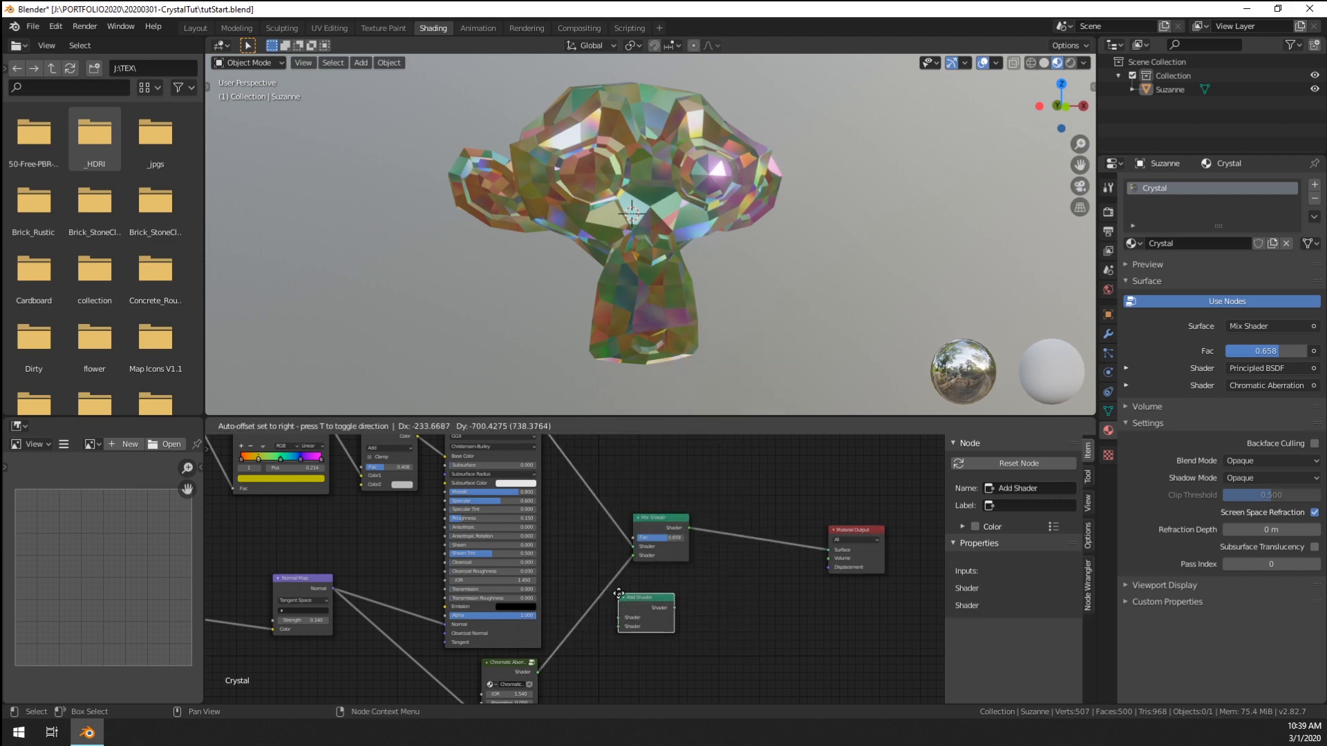
left_click(650, 608)
- Feed the Principled BSDF and Chromatic Aberration group into the Add Shader and route it to the material output
scroll(552, 478, "down", 3)
left_click_drag(551, 478, 612, 595)
left_click(550, 632)
left_click_drag(550, 632, 614, 599)
left_click(647, 592, "ctrl+shift")
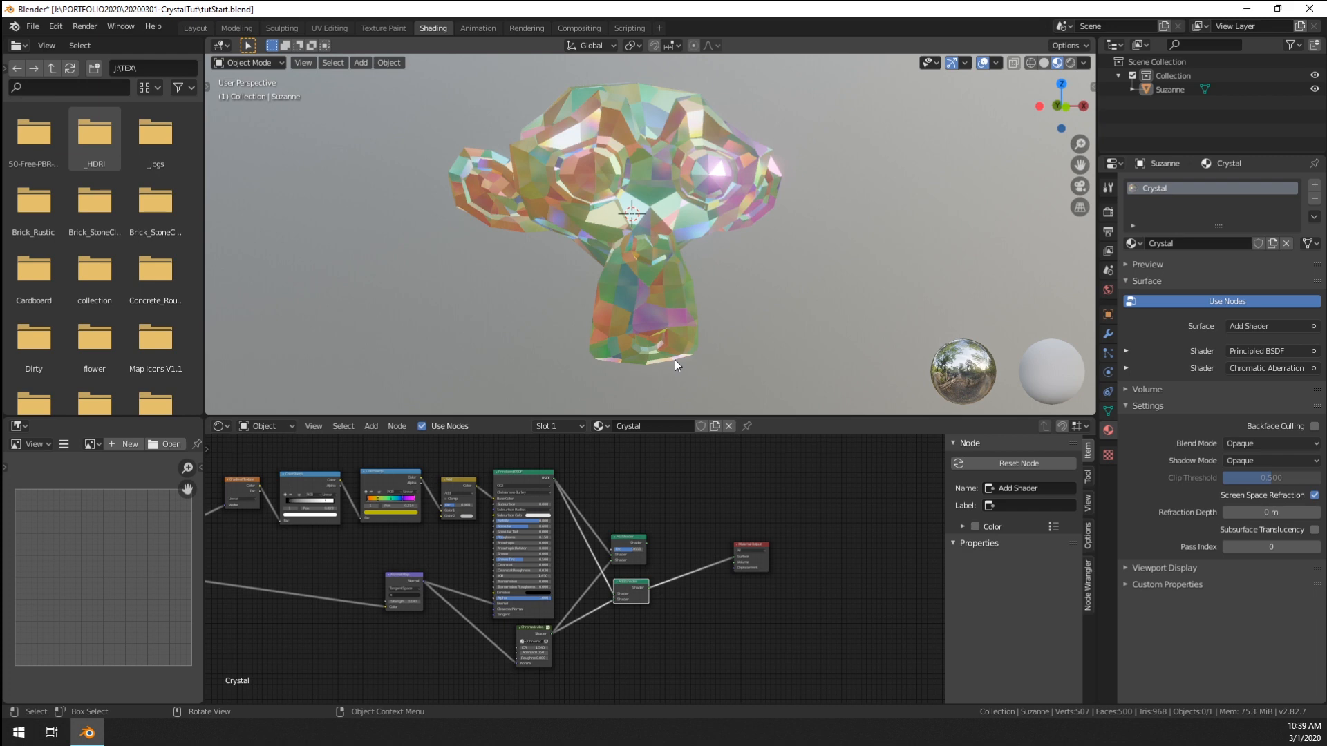
middle_click_drag(674, 359, 699, 310)
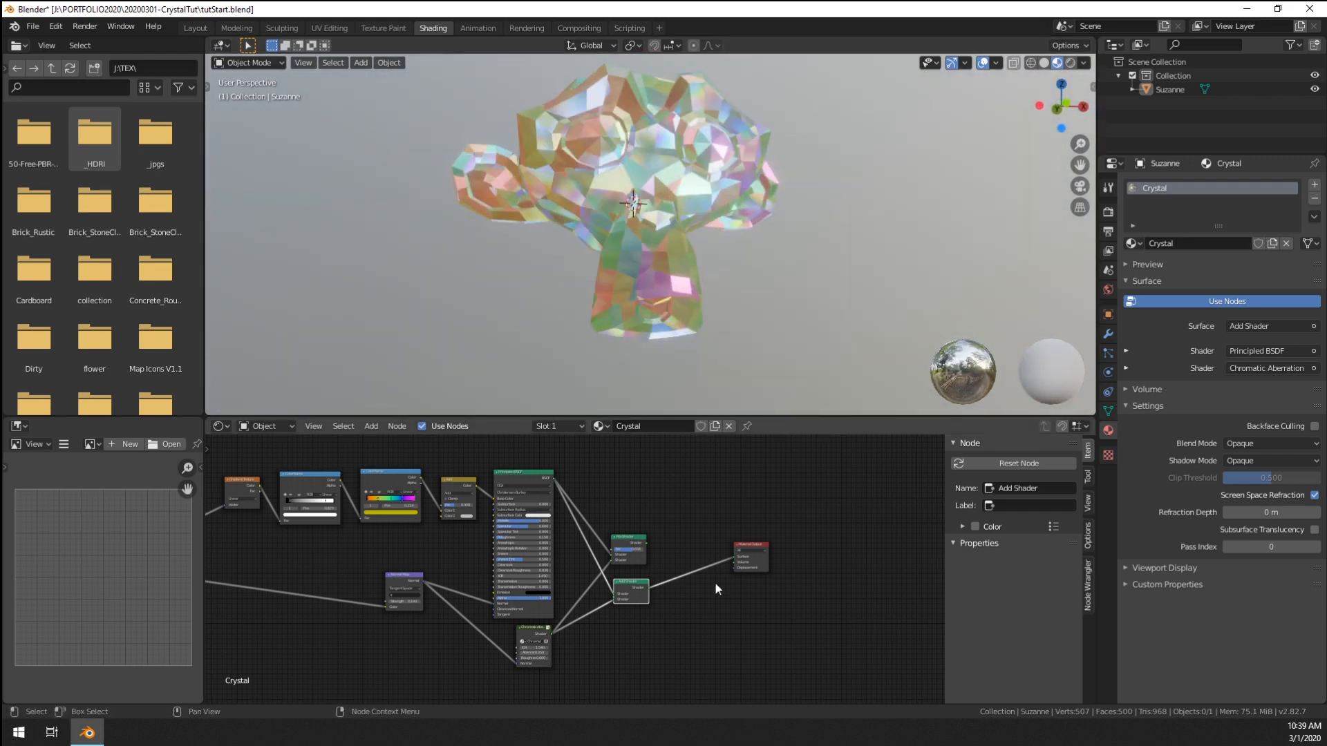
- Blend the Mix Shader and Add Shader through a second Mix Shader, with both Mix Shader Fac values at 0.5
scroll(715, 582, "up", 4)
mouse_move(703, 600)
left_mouse_down()
mouse_move(690, 583)
mouse_move(683, 600)
left_mouse_up()
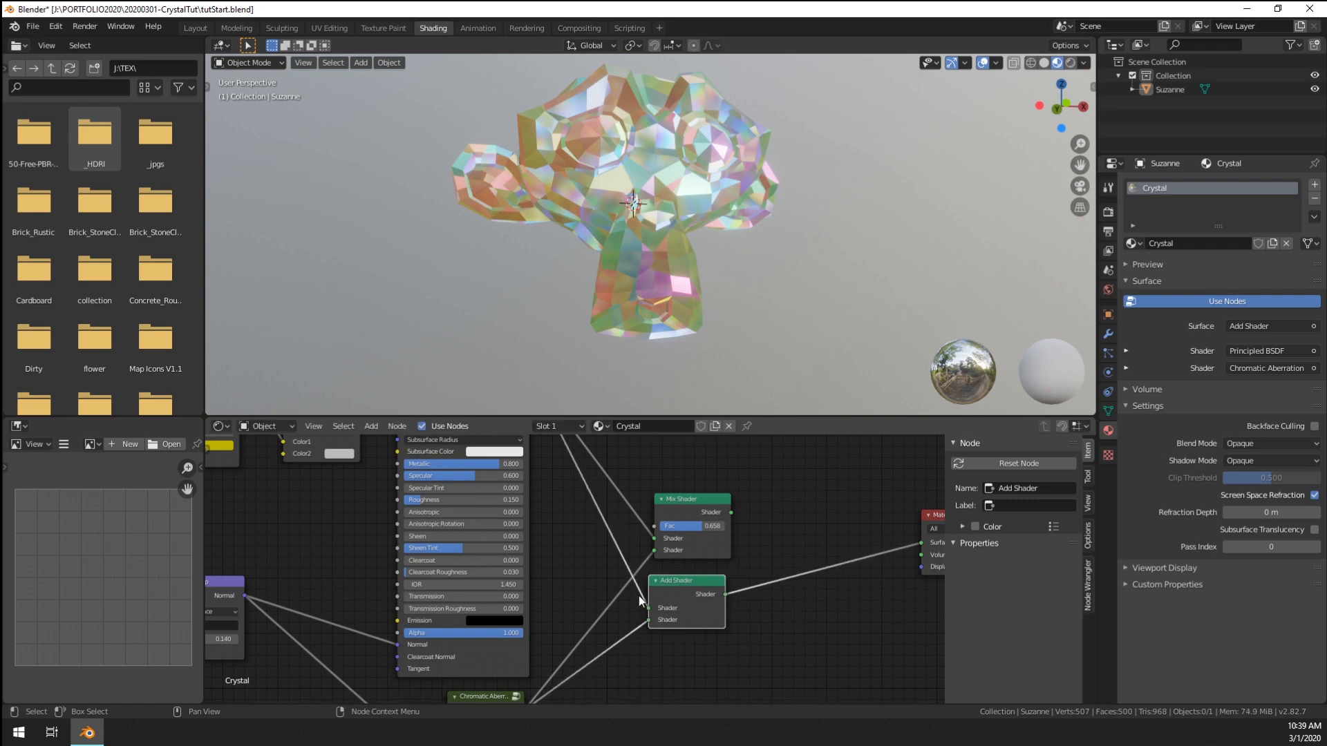
middle_click_drag(754, 542, 728, 545)
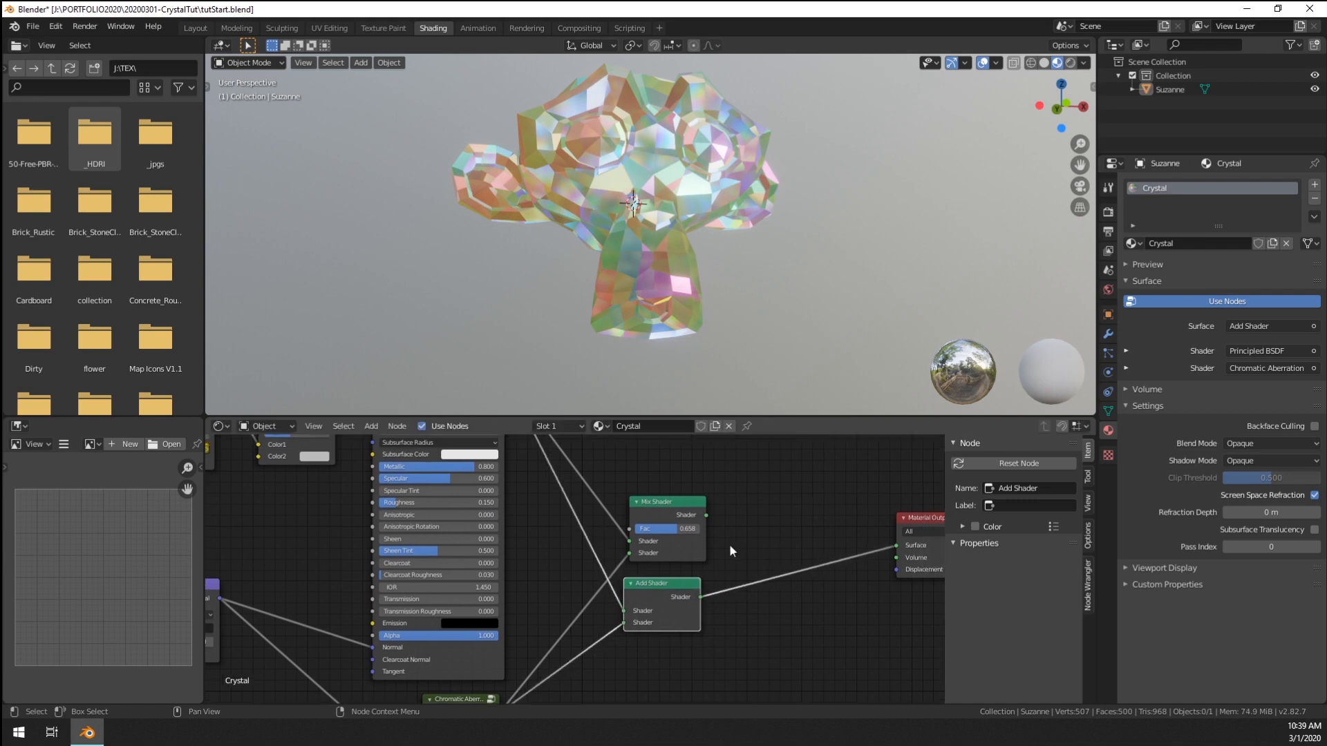
middle_click_drag(645, 544, 468, 544)
left_click_drag(473, 587, 491, 588)
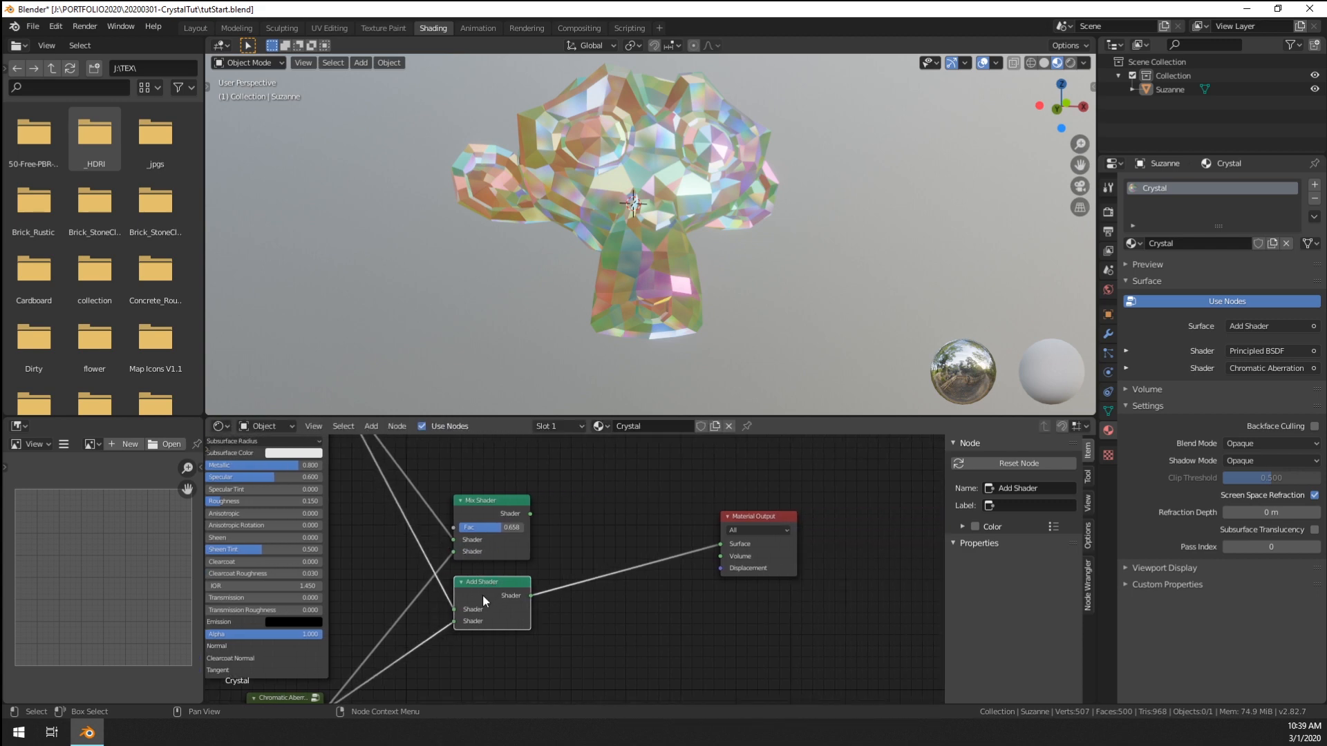
left_click(519, 552, "shift")
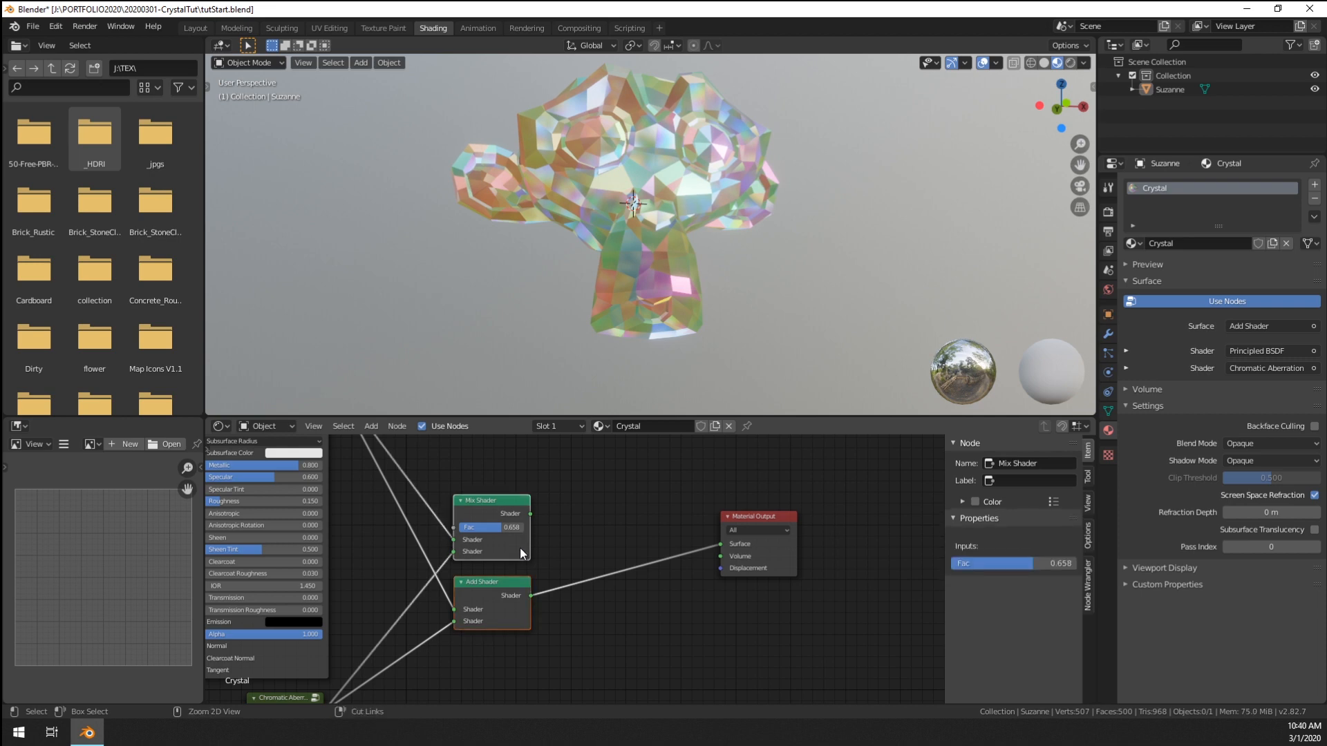
key("ctrl+0")
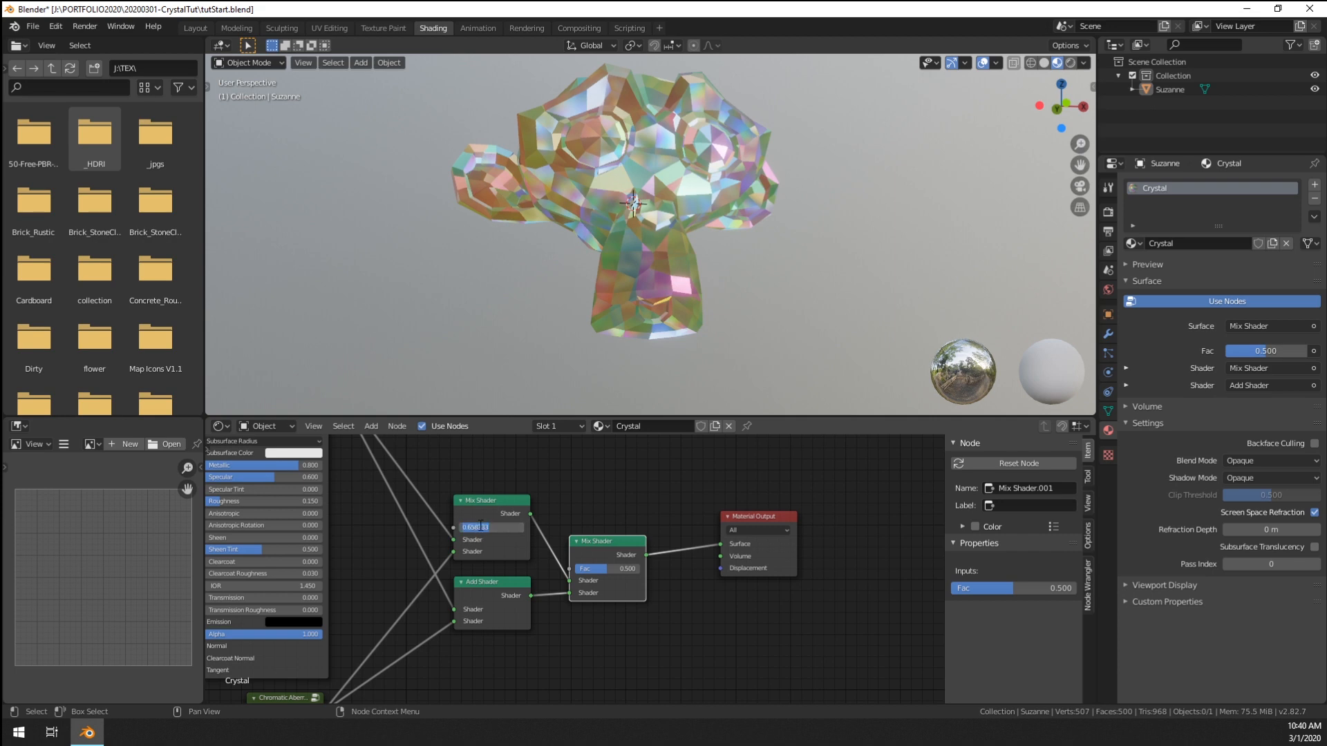
mouse_move(604, 565)
left_mouse_down()
mouse_move(577, 566)
mouse_move(637, 567)
mouse_move(576, 566)
mouse_move(637, 567)
mouse_move(575, 566)
mouse_move(619, 566)
mouse_move(599, 566)
left_mouse_up()
scroll(619, 556, "down", 1)
scroll(630, 244, "down", 2)
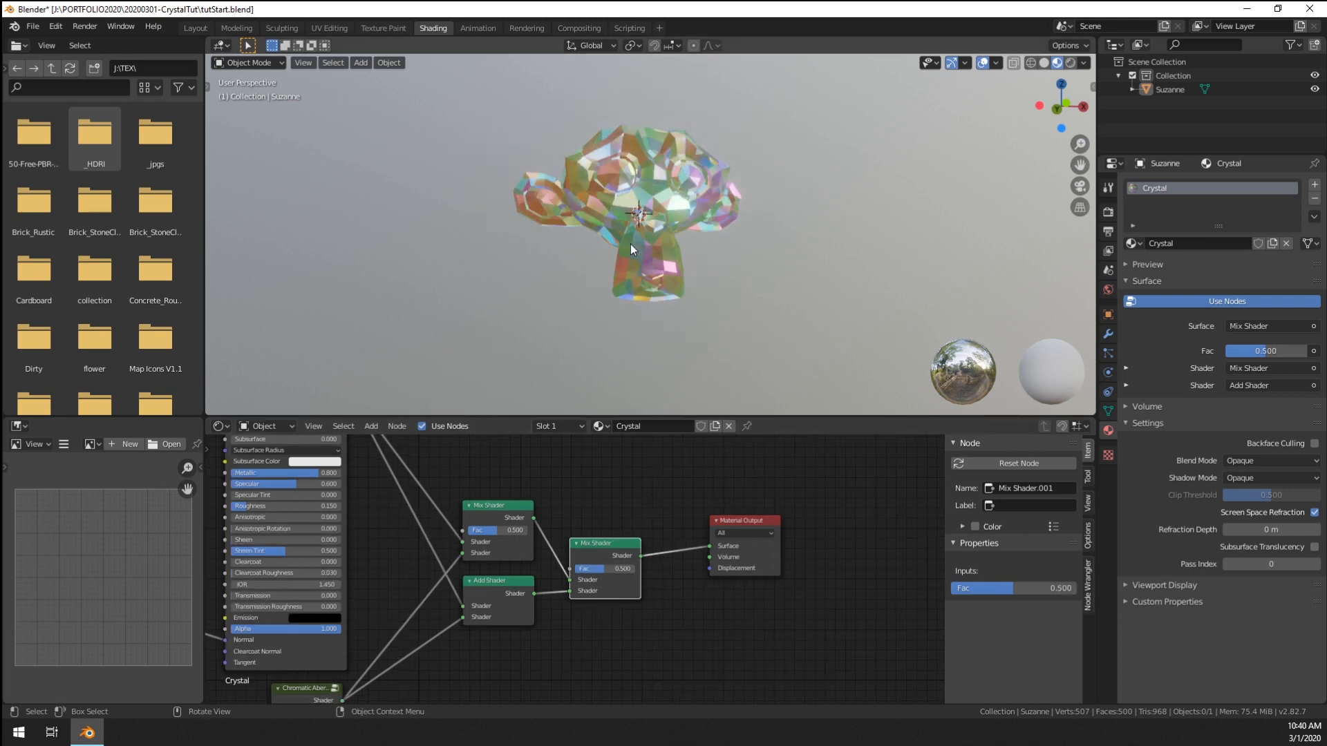
middle_click_drag(693, 283, 755, 304)
- Select every node except the Material Output and combine them into a single node group
scroll(794, 587, "down", 3)
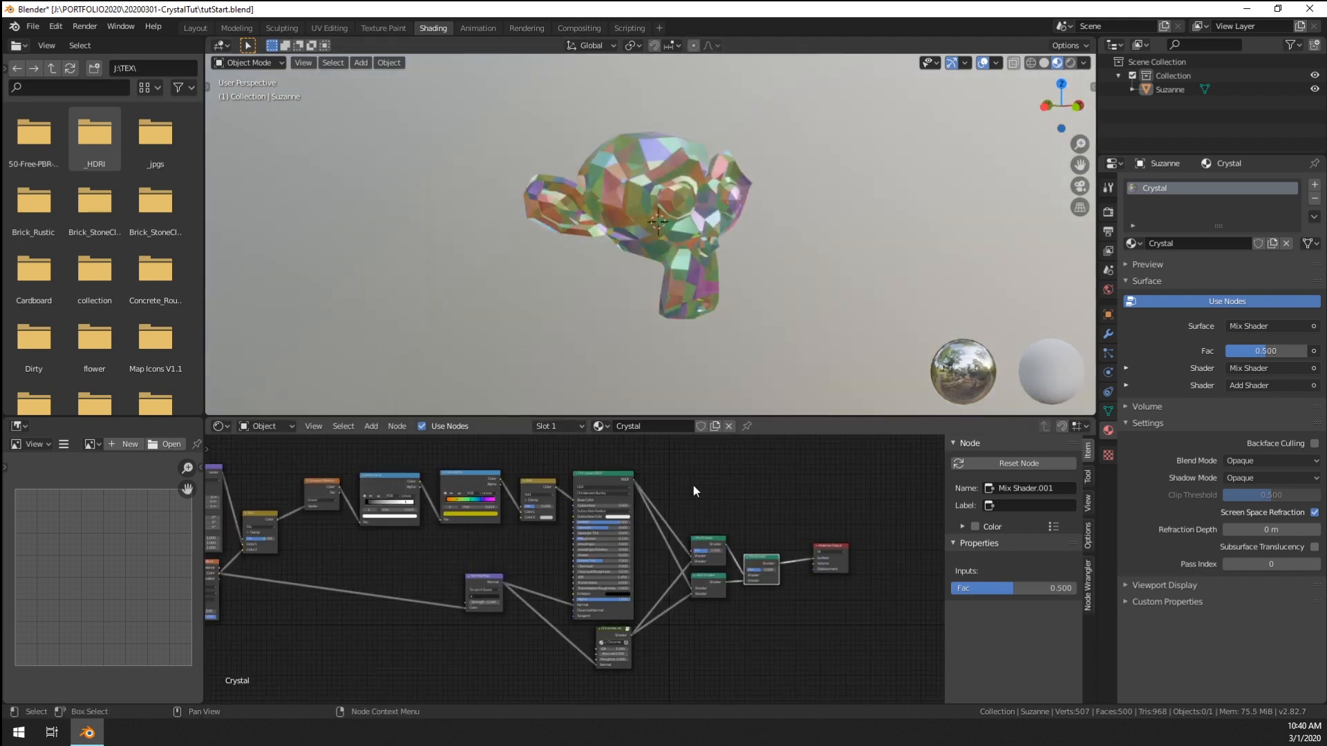
key("Home")
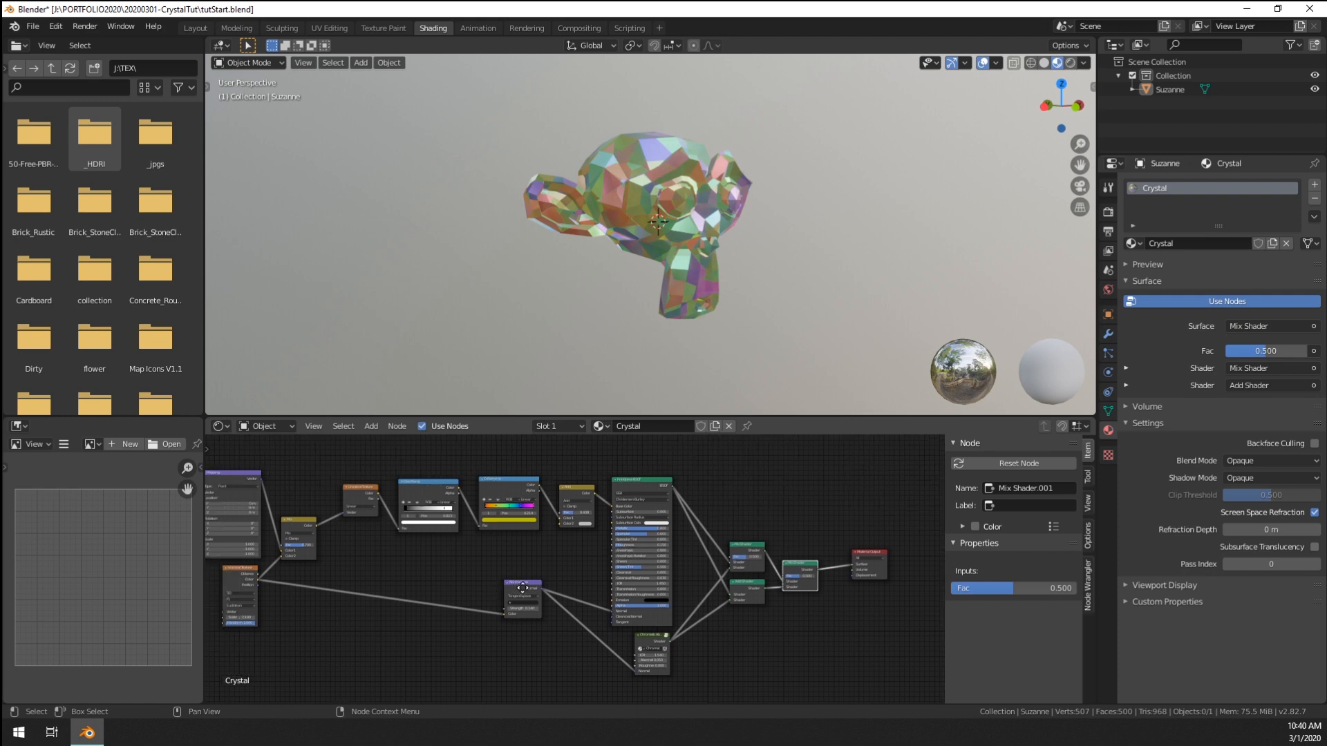
left_click_drag(302, 478, 753, 656)
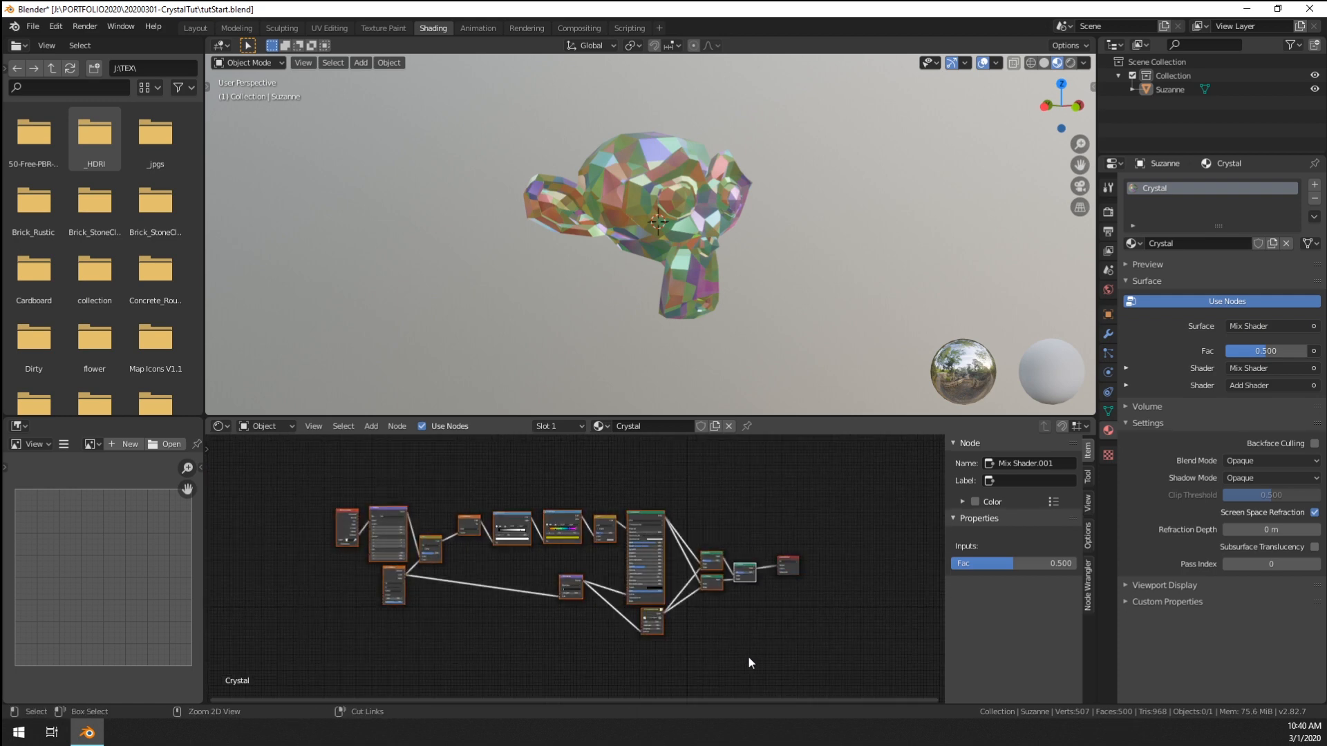
key("ctrl+g")
key("Home")
scroll(418, 561, "up", 1)
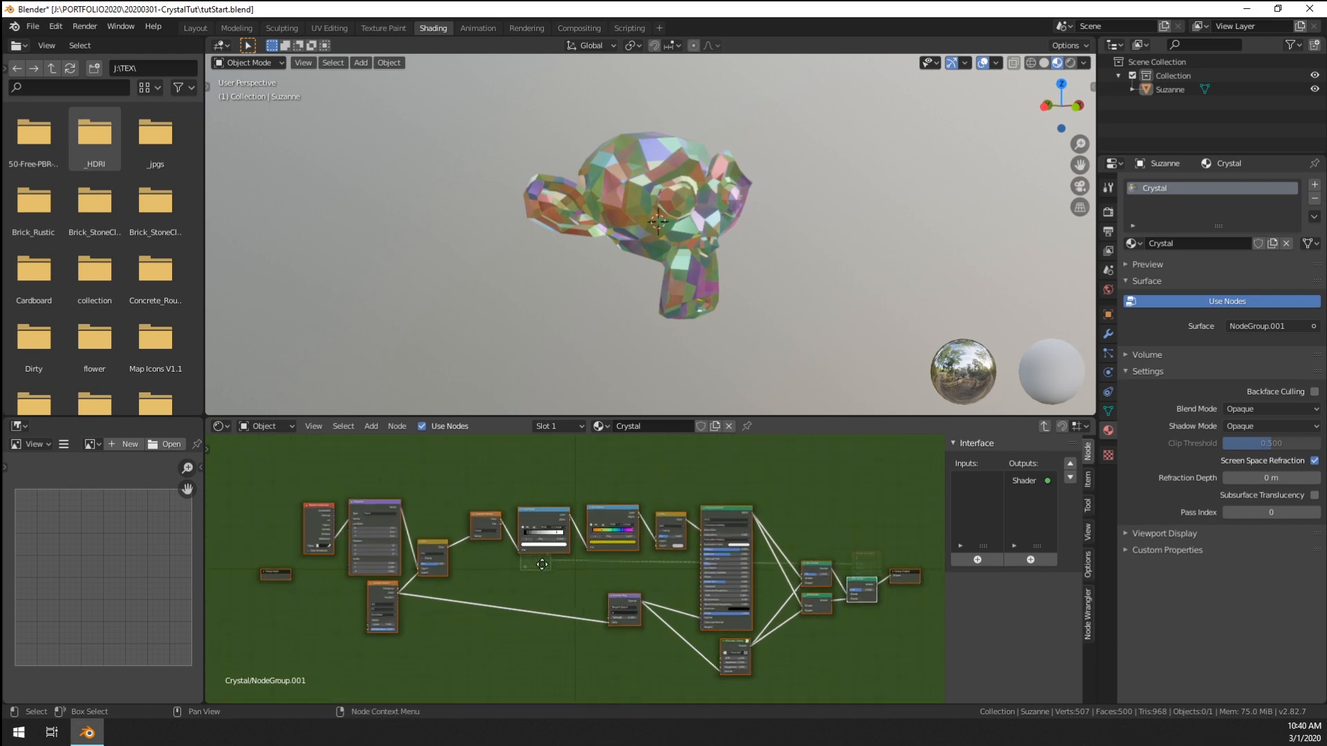
- Maximize the node editor and expose the Chromatic Aberration node's IOR, Aberration and Roughness through the Group Input
middle_click_drag(418, 561, 477, 551)
scroll(526, 574, "up", 2)
middle_click_drag(572, 606, 513, 589)
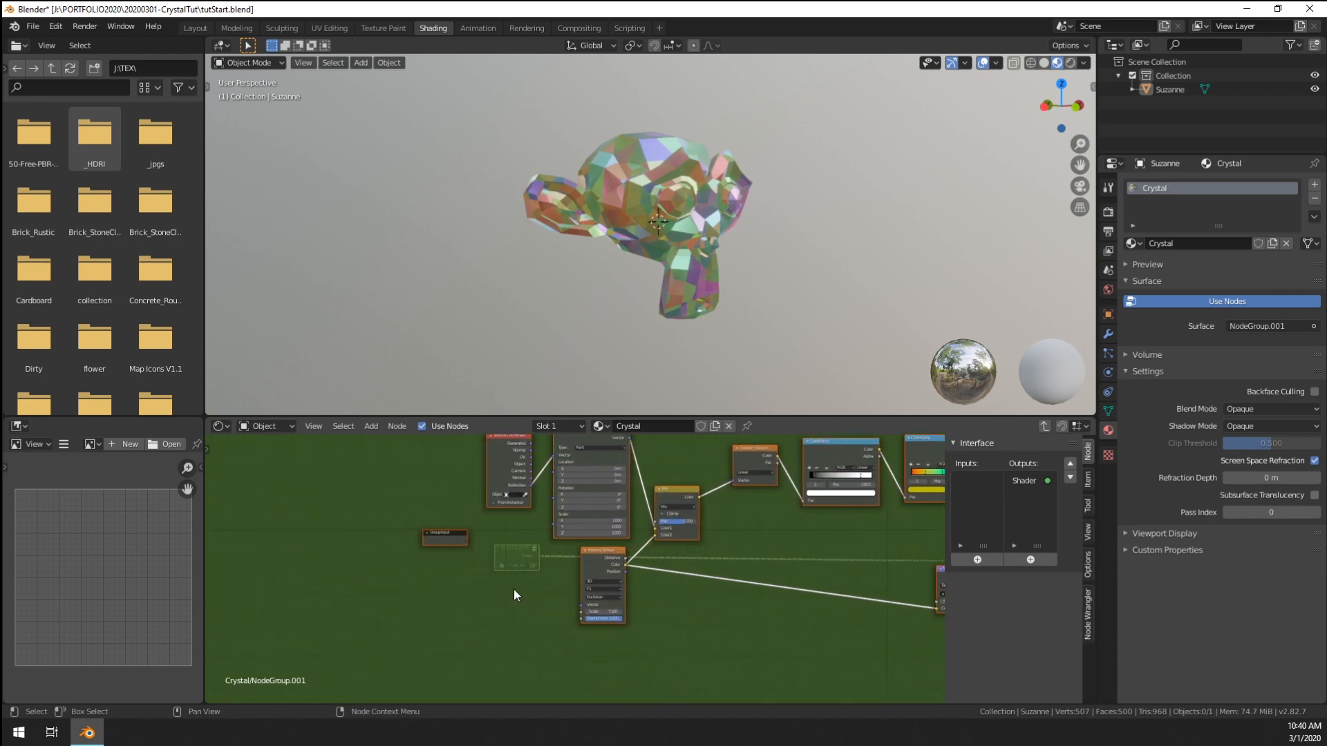
scroll(509, 587, "up", 1)
scroll(509, 587, "down", 2)
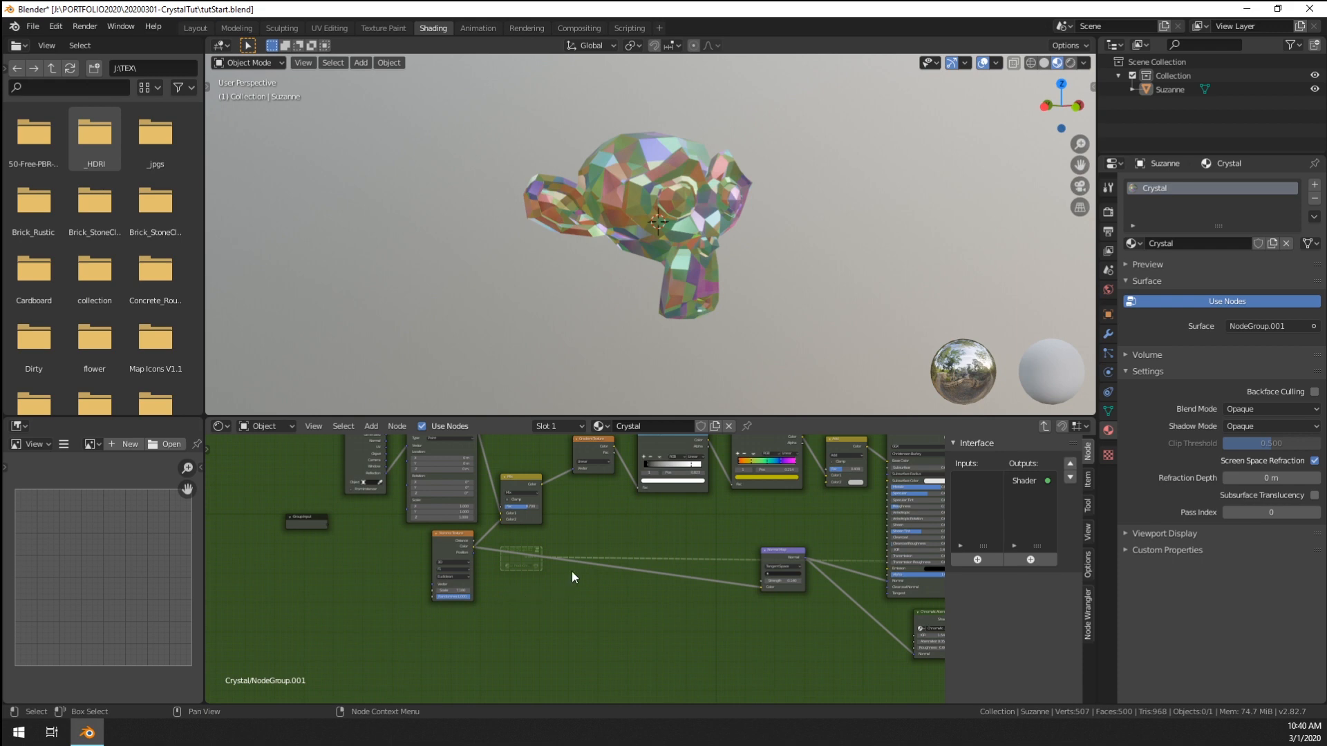
key("ctrl+space")
key("Home")
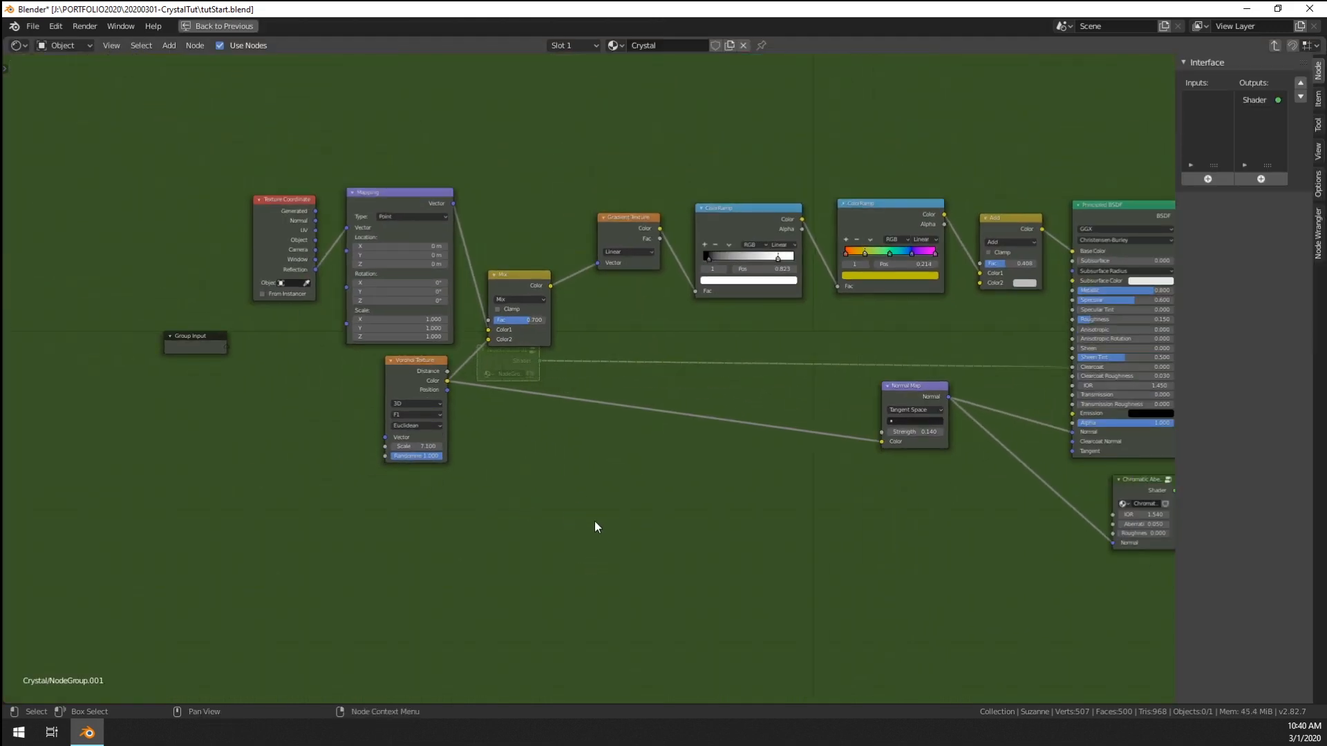
key("Home")
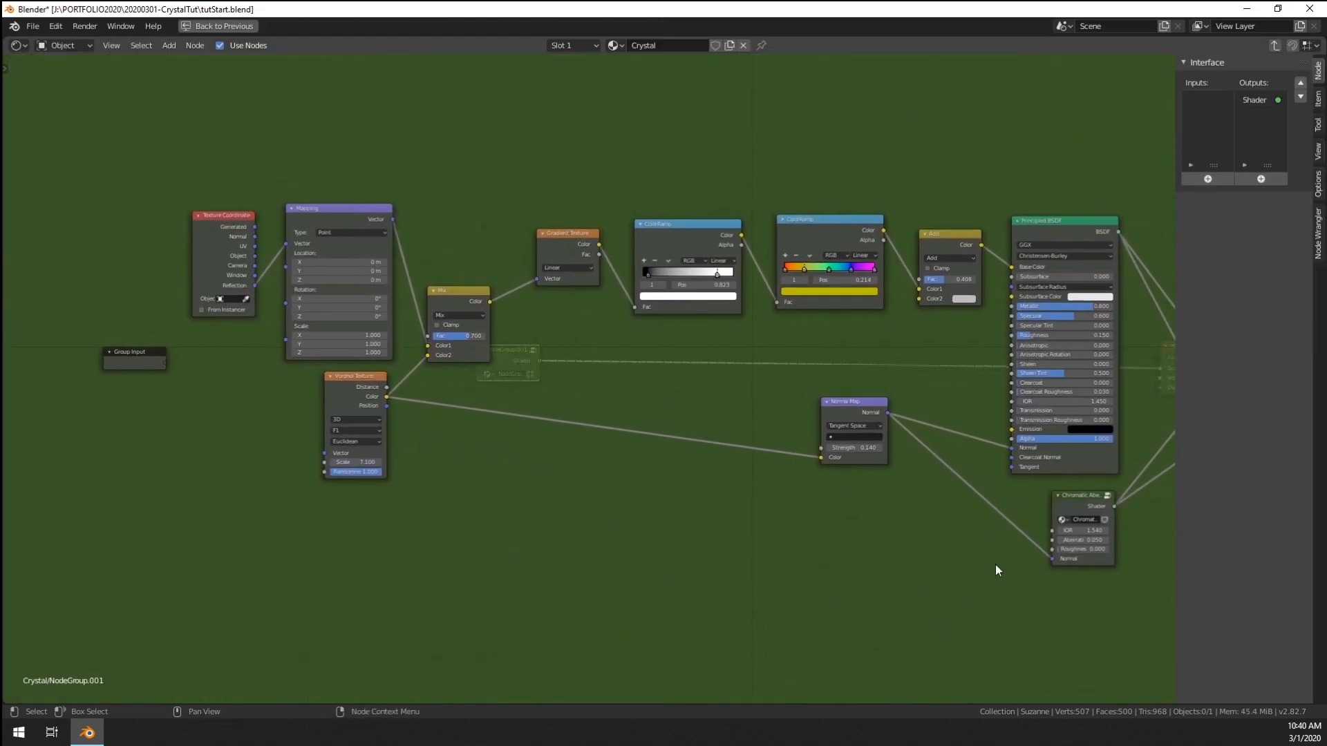
left_click_drag(1051, 530, 166, 362)
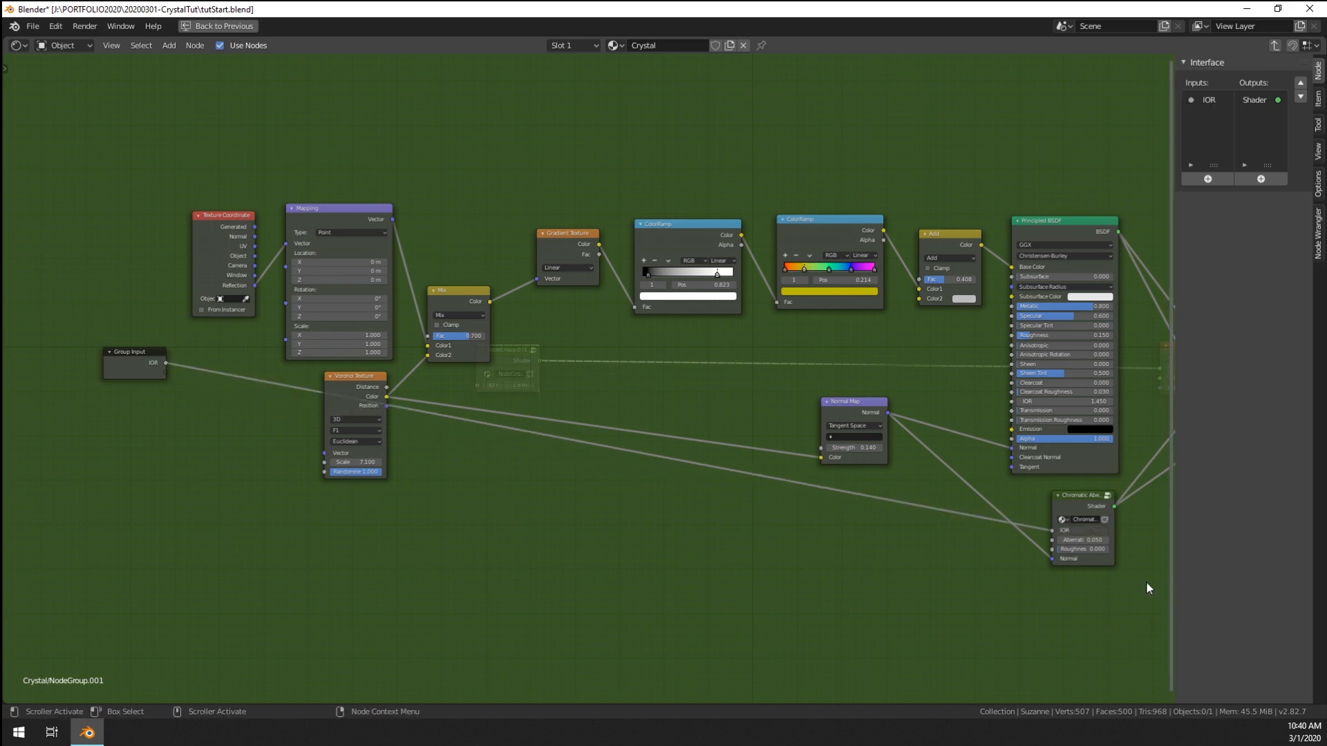
left_click_drag(1051, 539, 166, 372)
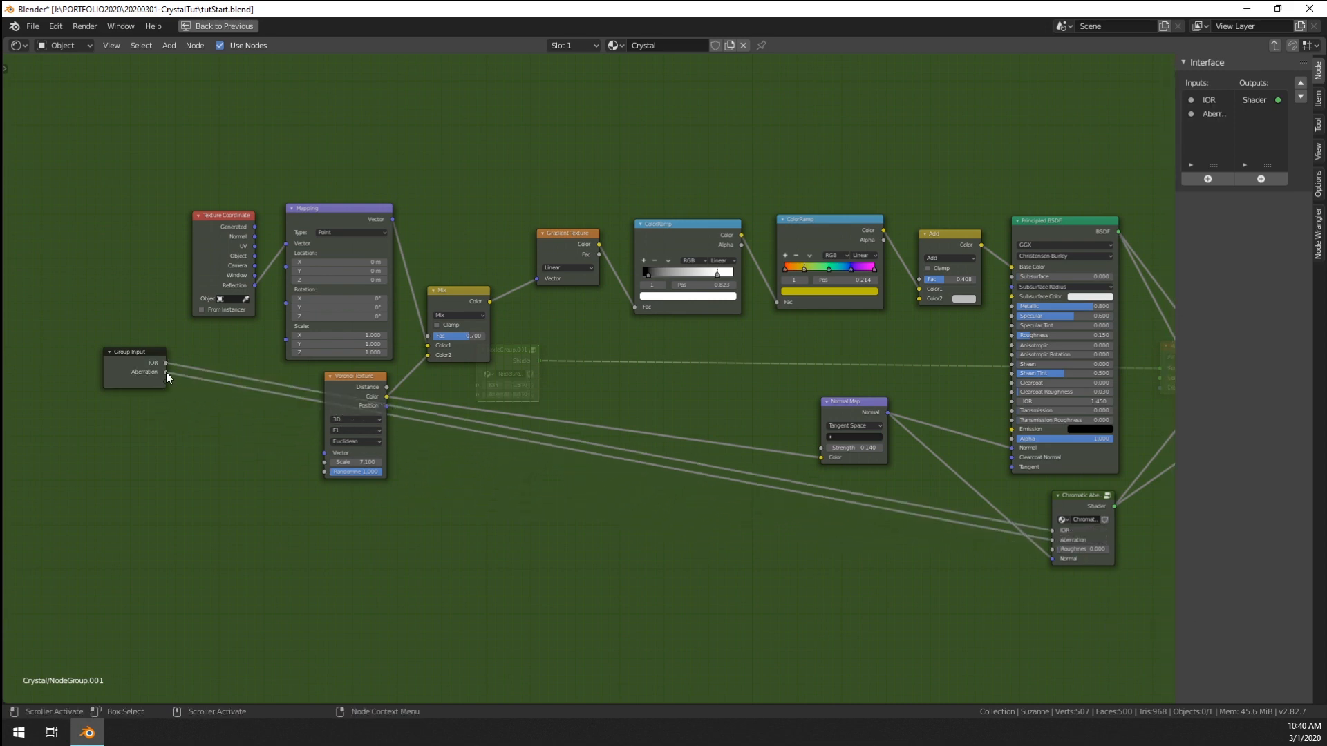
left_click_drag(1052, 549, 163, 381)
middle_click_drag(827, 611, 826, 620)
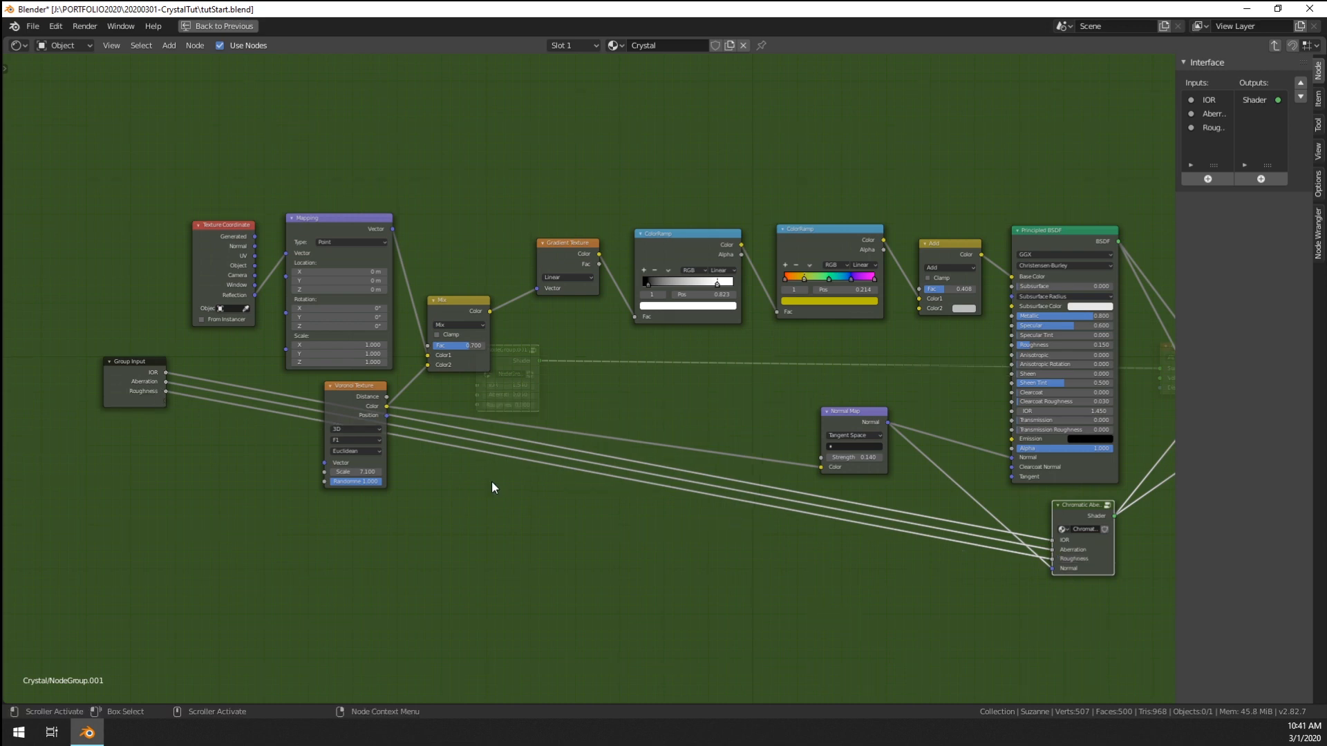
- Expose the Voronoi Texture's Scale, the Add color node's Fac and the final Mix Shader's Fac through the Group Input
left_click_drag(323, 471, 164, 400)
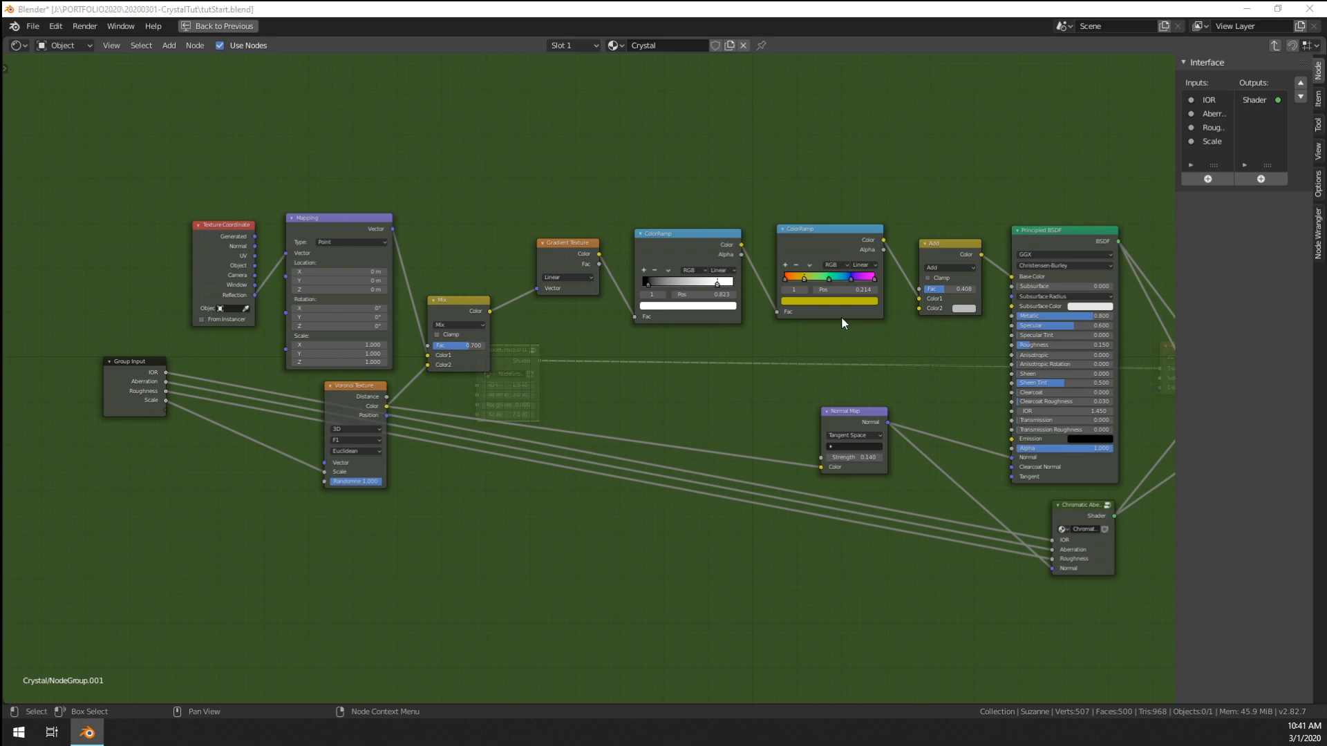
left_click_drag(918, 289, 162, 408)
scroll(697, 538, "down", 2)
middle_click_drag(765, 534, 647, 582)
left_click_drag(1075, 446, 1084, 491)
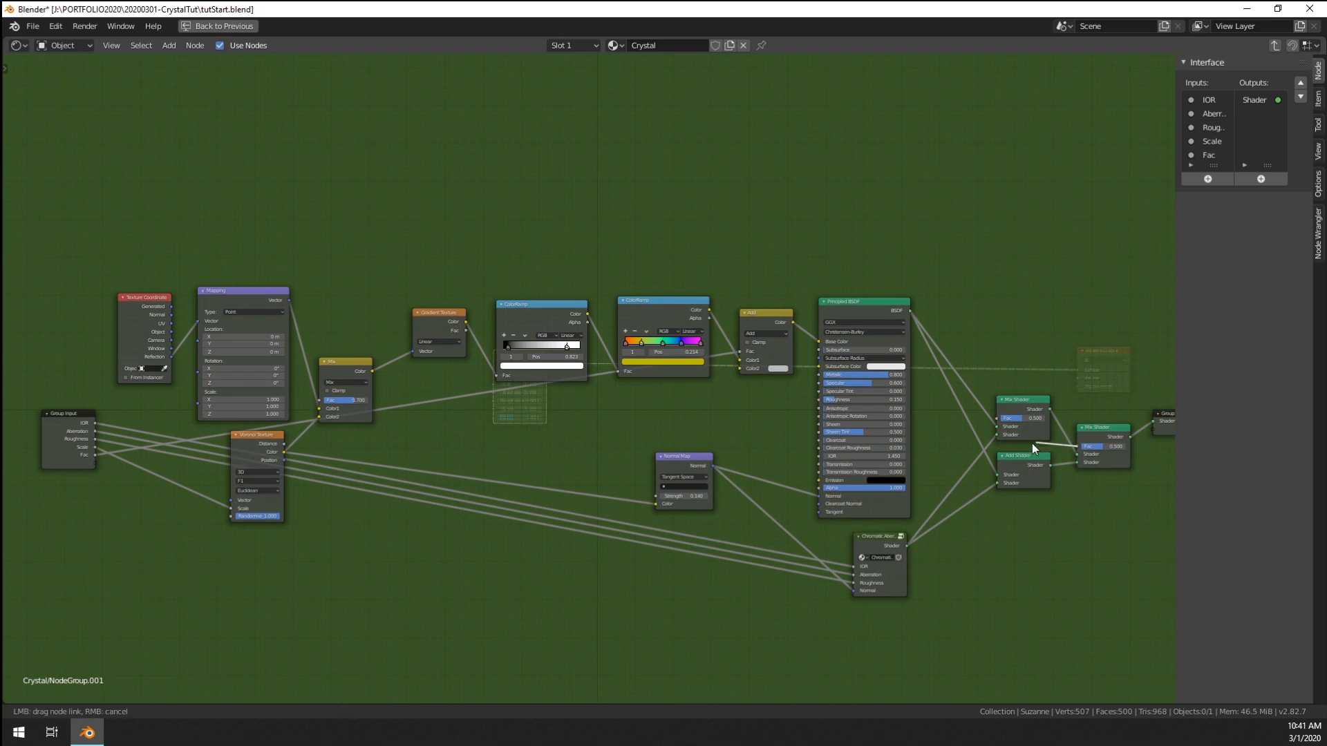
left_click_drag(1031, 442, 96, 463)
middle_click_drag(358, 535, 453, 543)
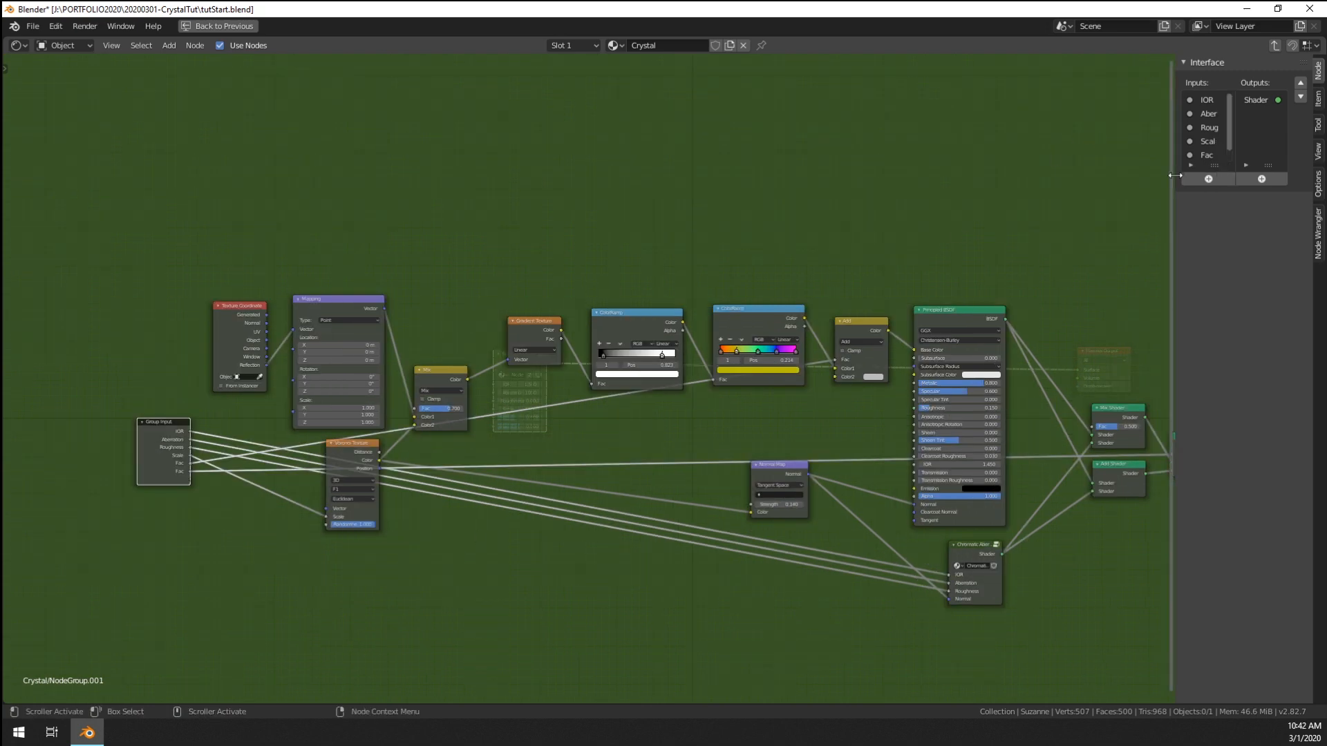
- Widen the sidebar and rename the group's Scale input to Voronoi Scale
left_click_drag(1175, 176, 1098, 176)
scroll(1144, 141, "down", 1)
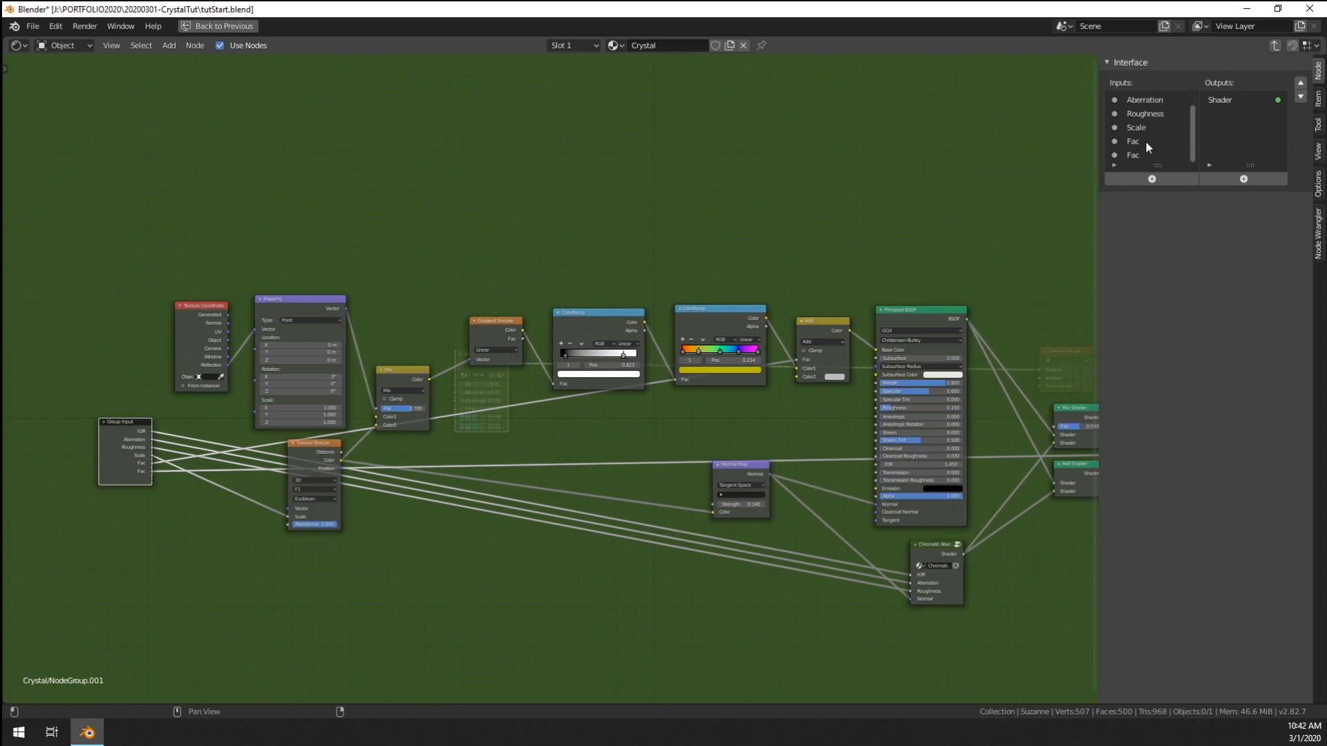
left_click(1139, 127)
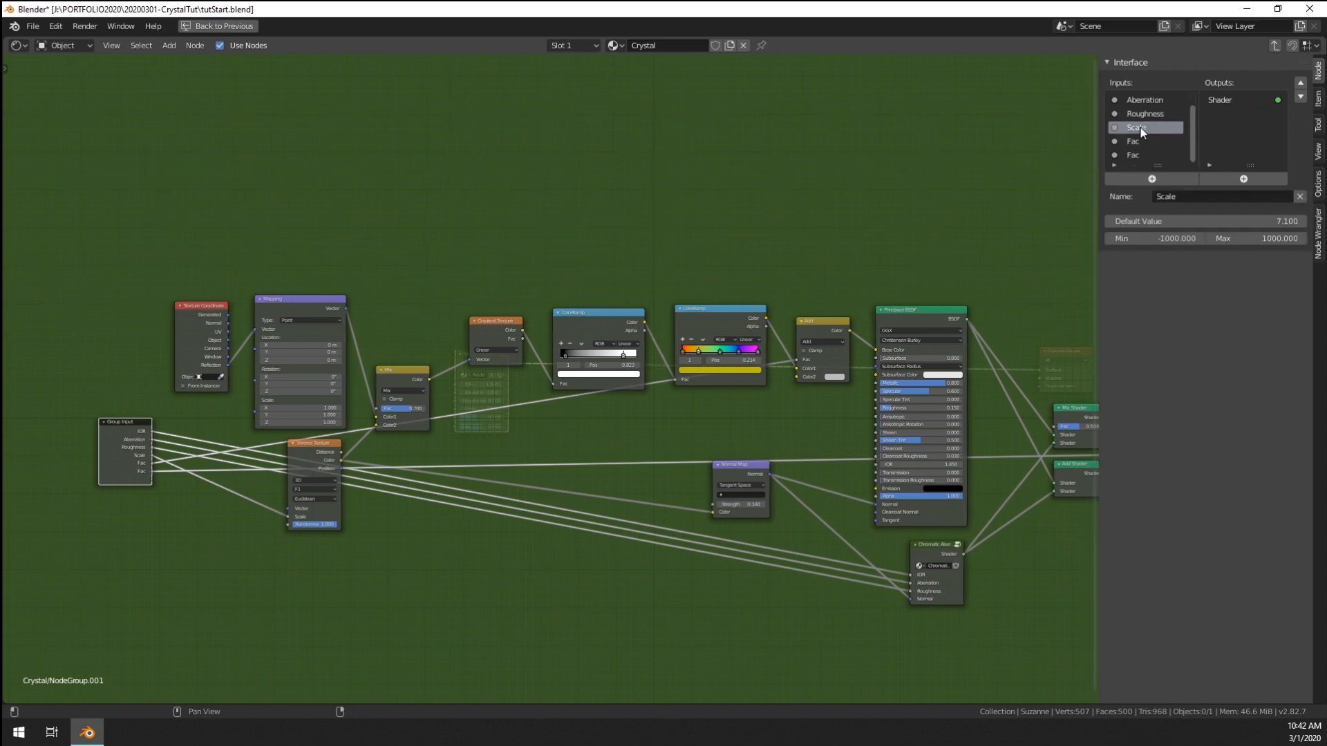
left_click(1179, 196)
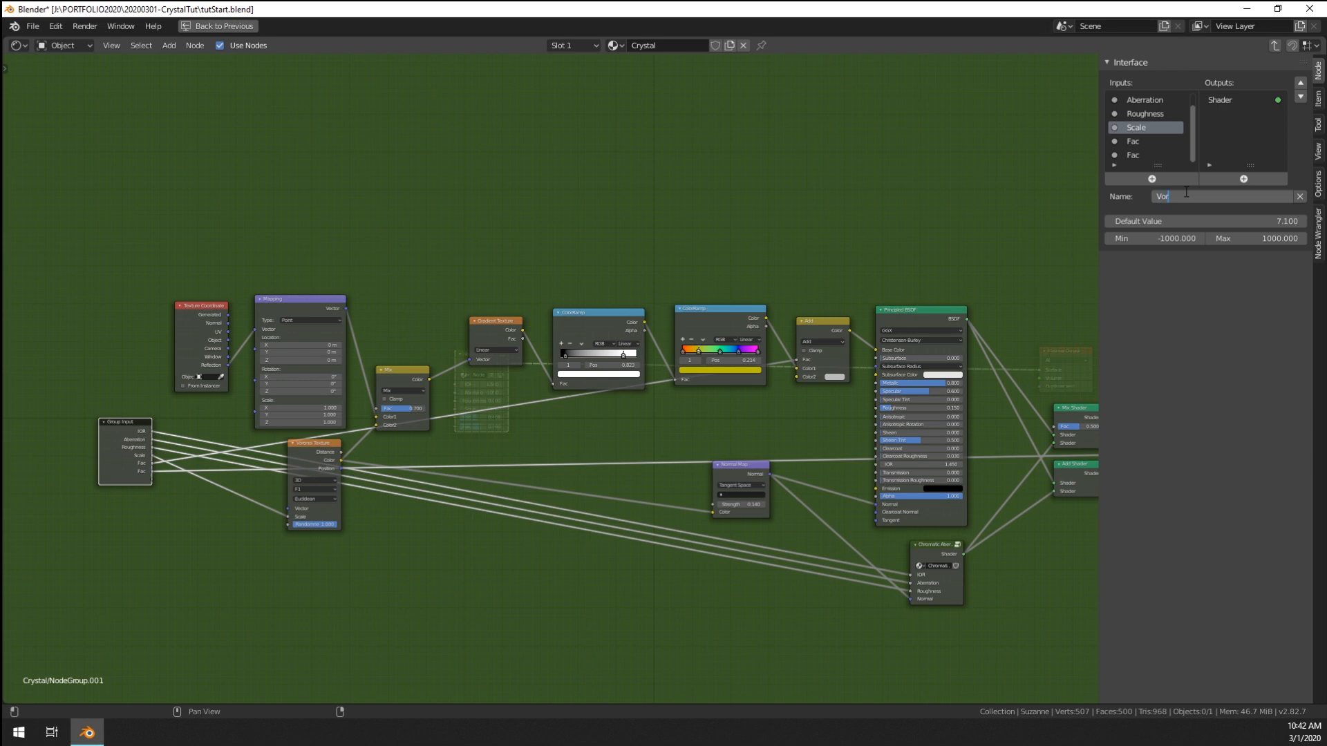
type("Voronoi Scale")
key("Return")
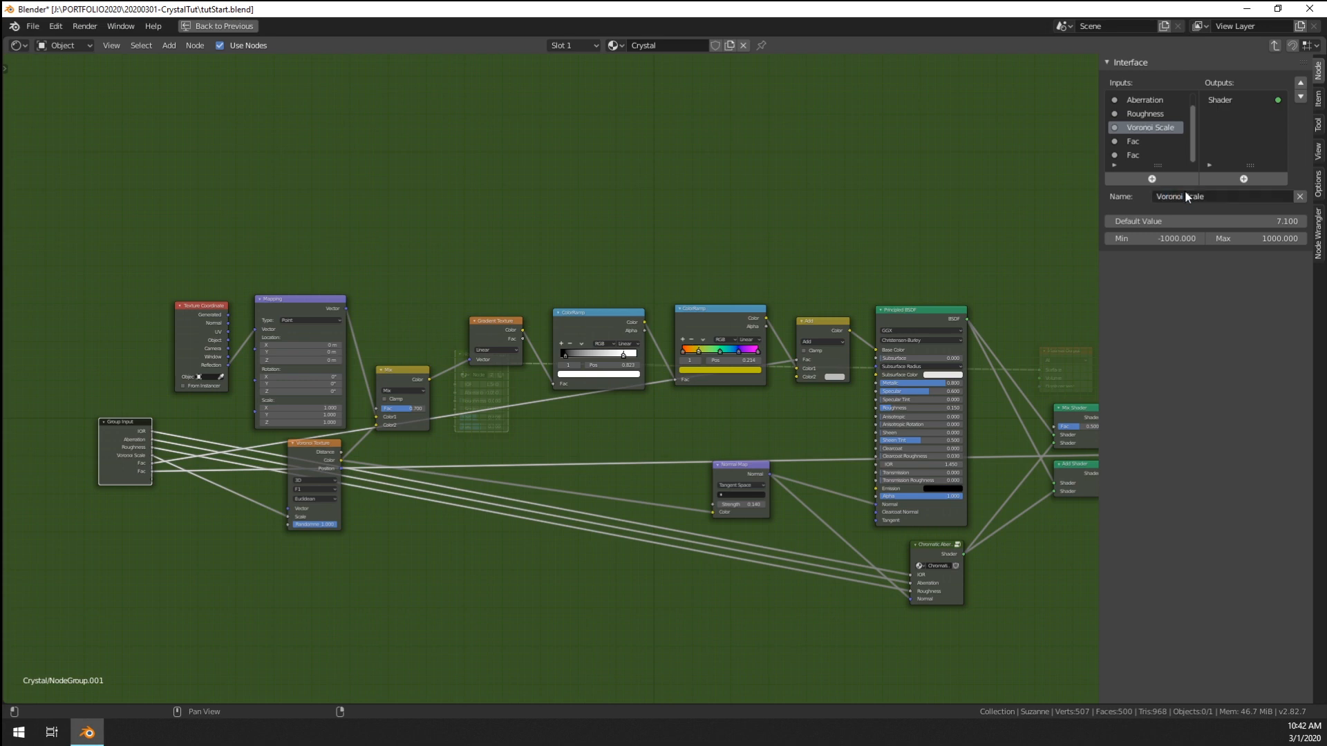
- Rename the group's first Fac input to Surface Colorize
double_click(1134, 141)
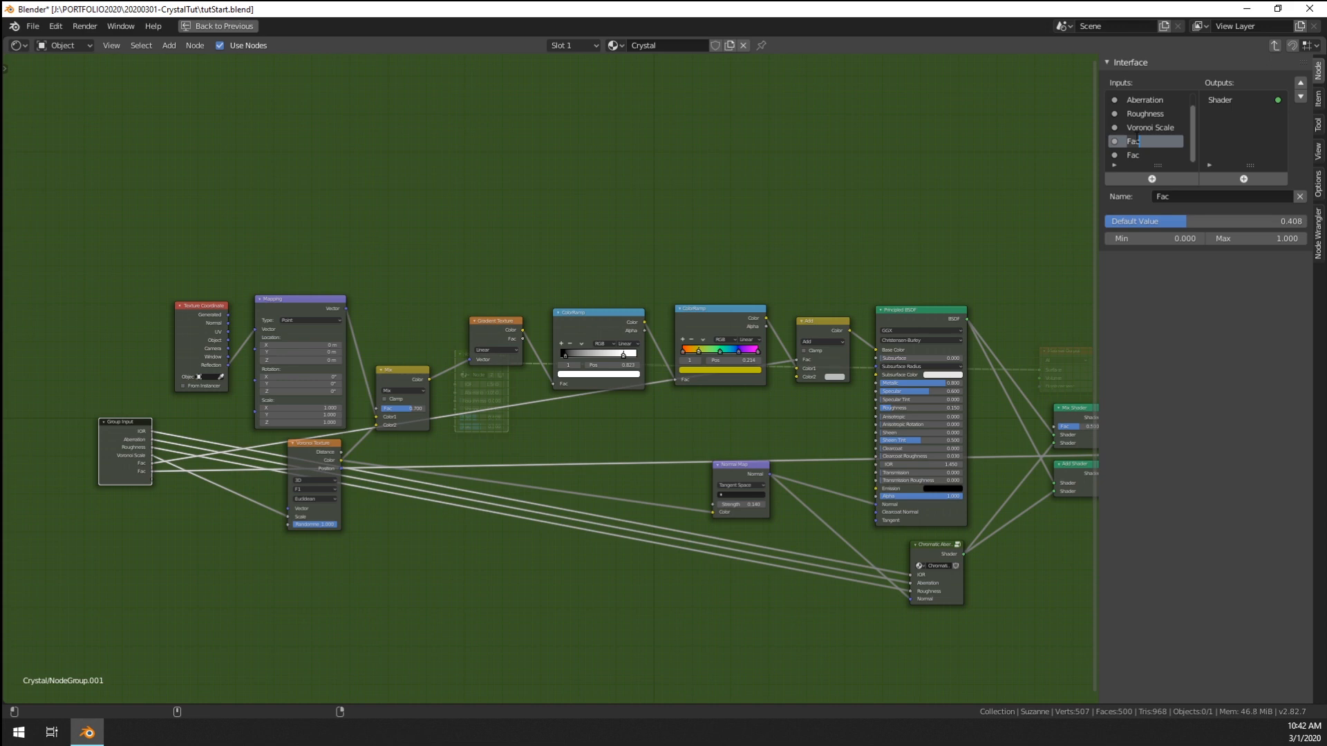
type("Surface Color")
key("Return")
left_click(1133, 153)
left_click(1141, 142)
double_click(1143, 145)
type("ize")
key("Return")
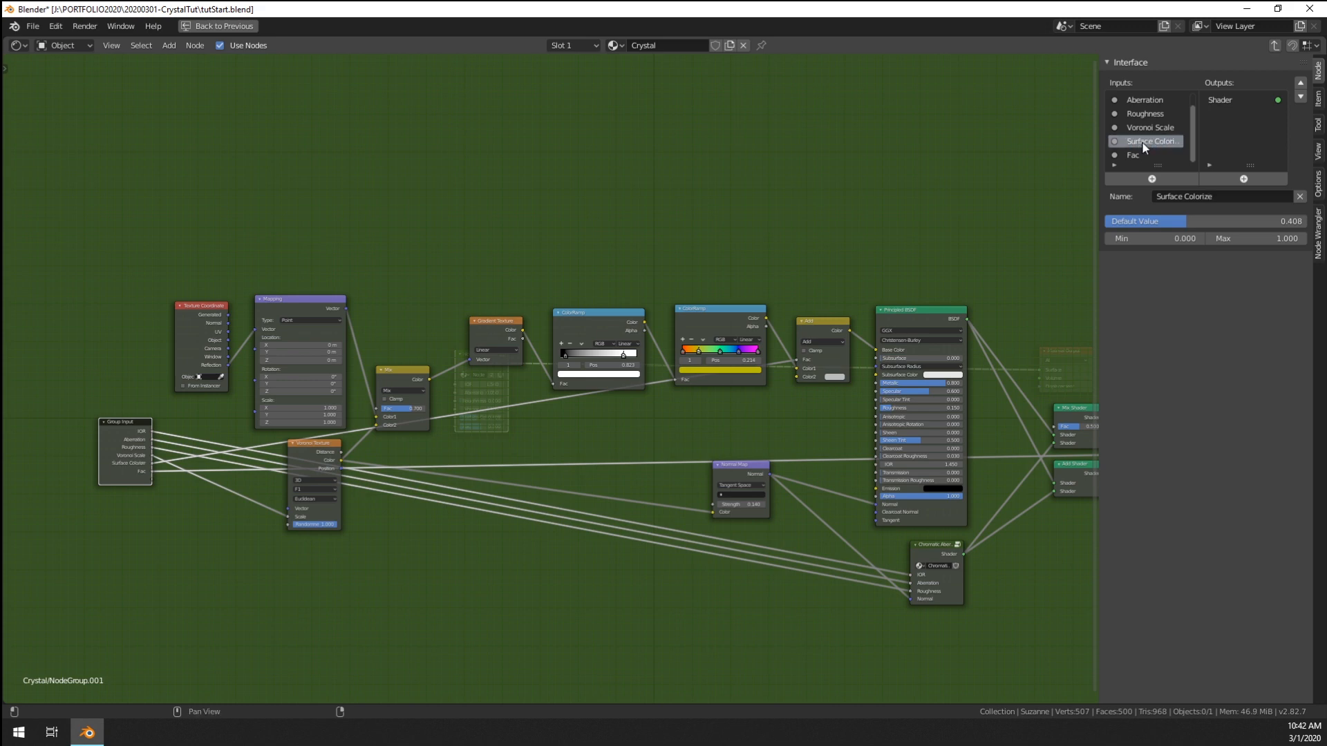
- Rename the remaining Fac input to "reflection strength" and exit the node group
left_click(1140, 153)
double_click(1140, 154)
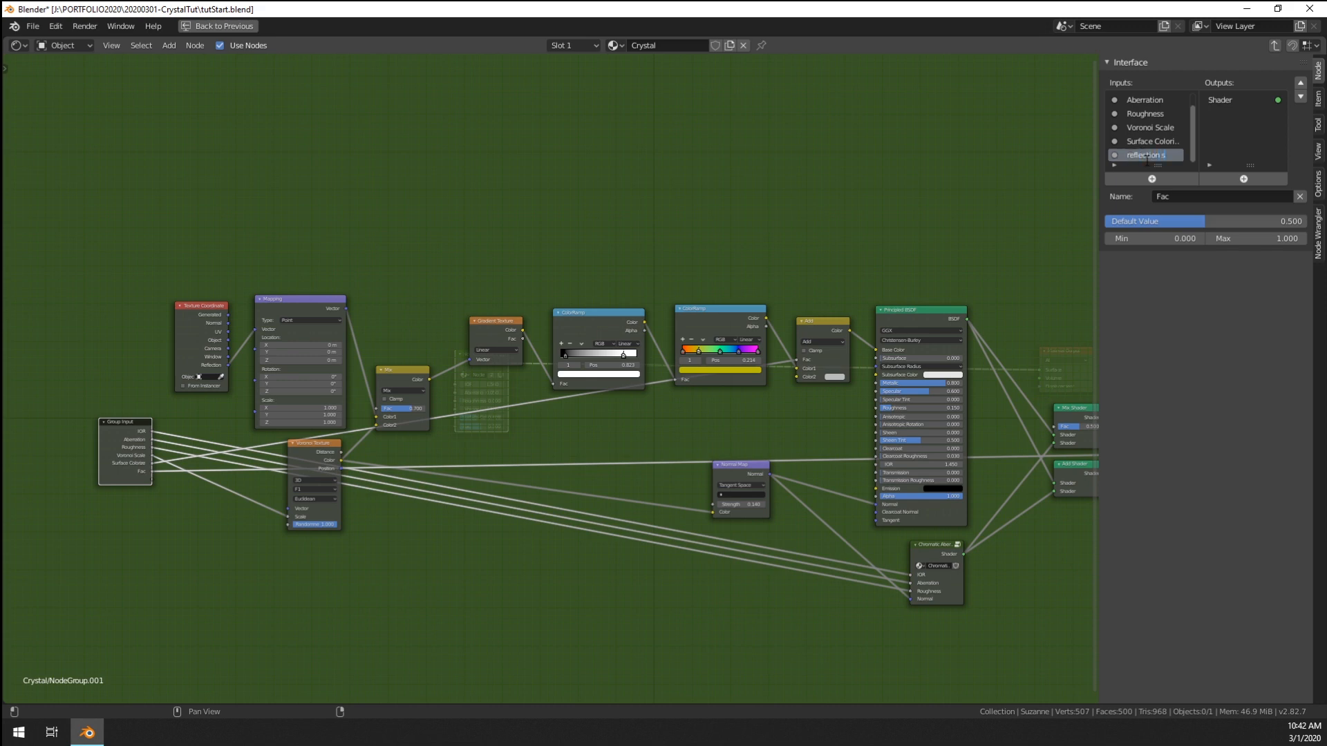
type("reflection strength")
key("Return")
key("Tab")
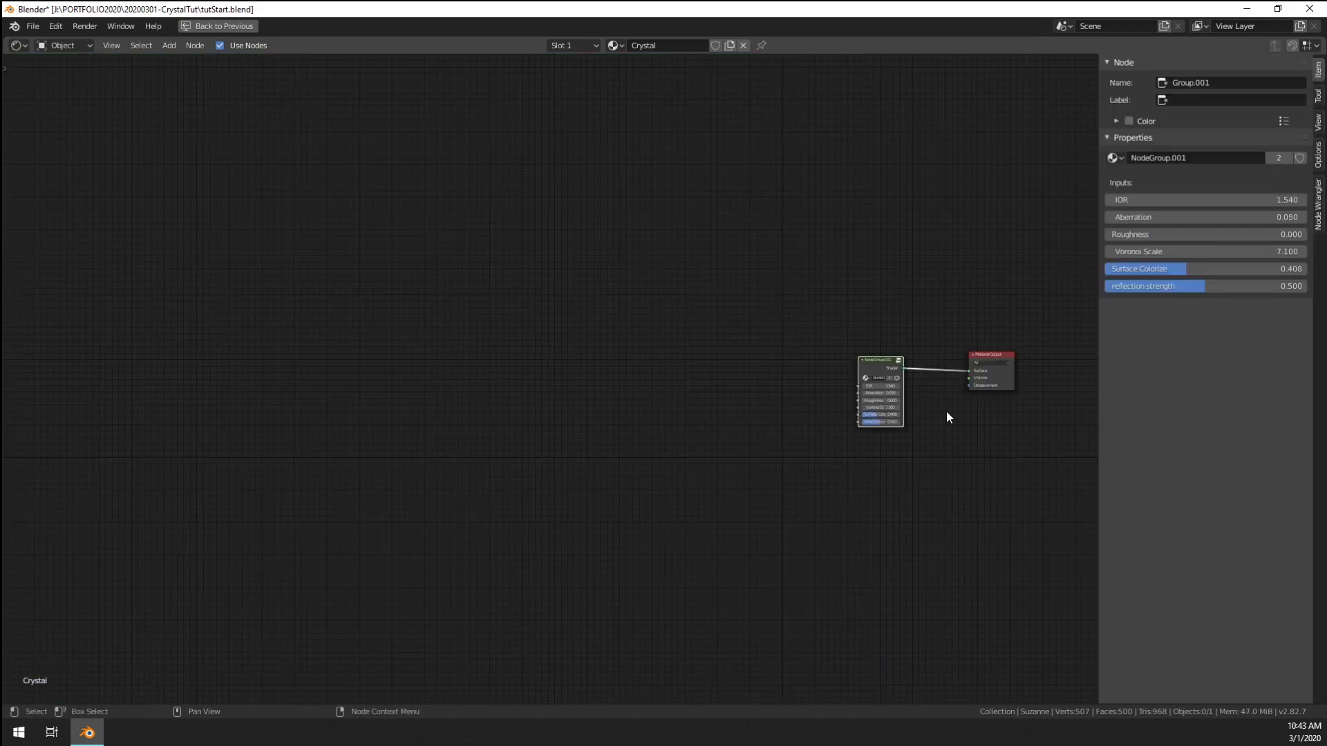
- Rename the node group to Crystal
mouse_move(735, 450)
middle_mouse_down()
mouse_move(553, 474)
mouse_move(649, 453)
mouse_move(734, 469)
middle_mouse_up()
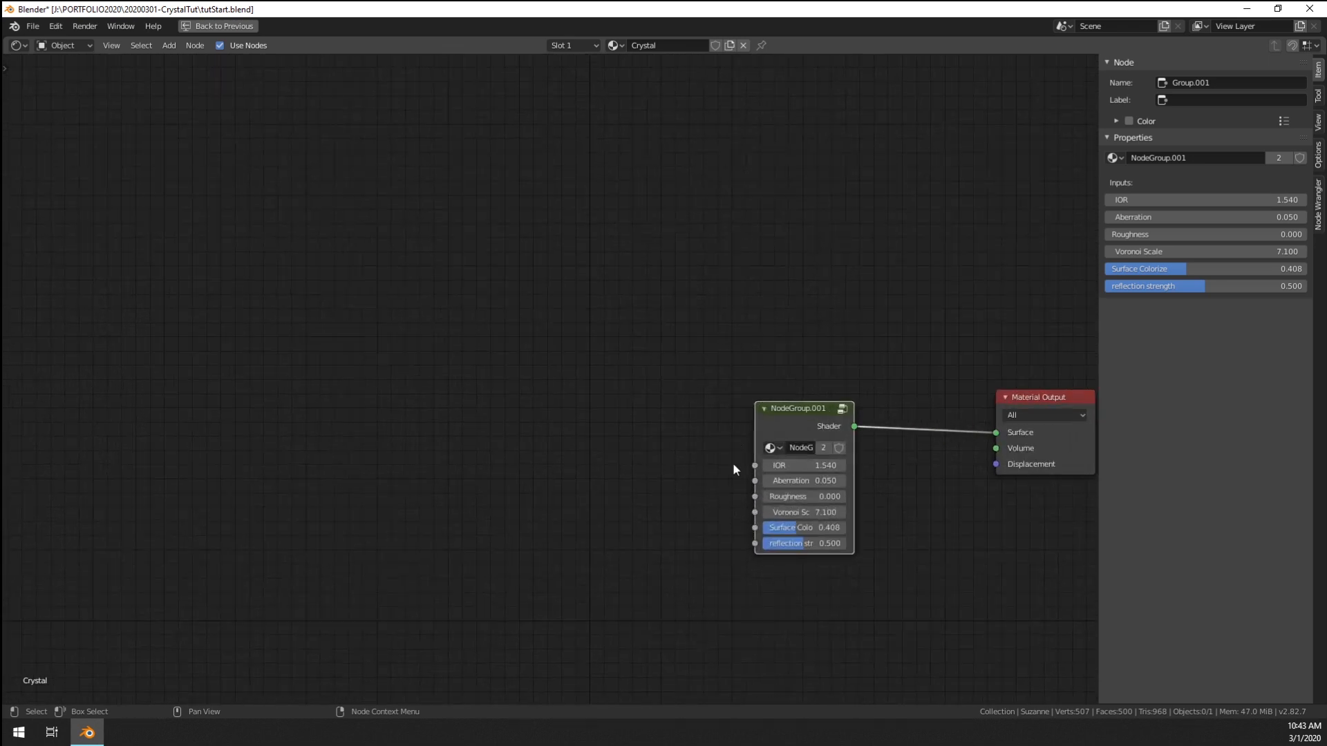
middle_click_drag(458, 473, 268, 463)
left_click(1168, 157)
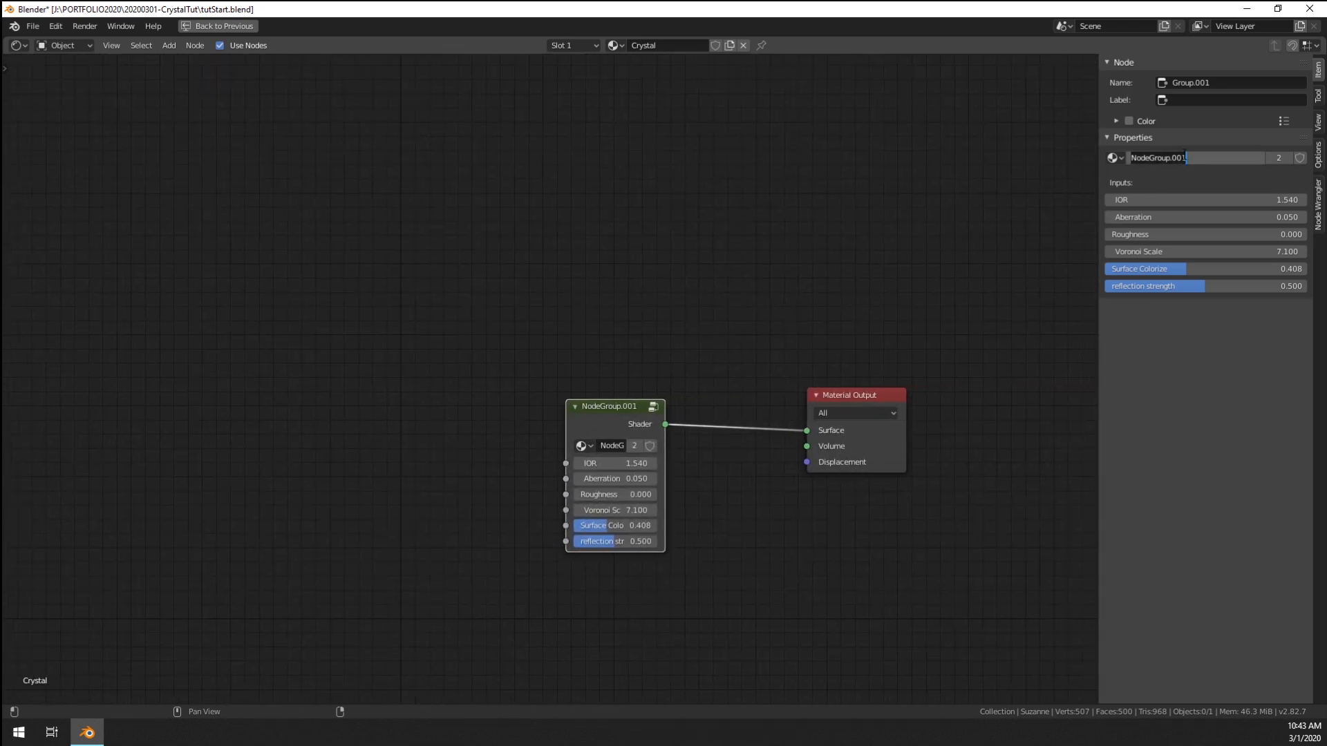
type("Crystal")
key("Return")
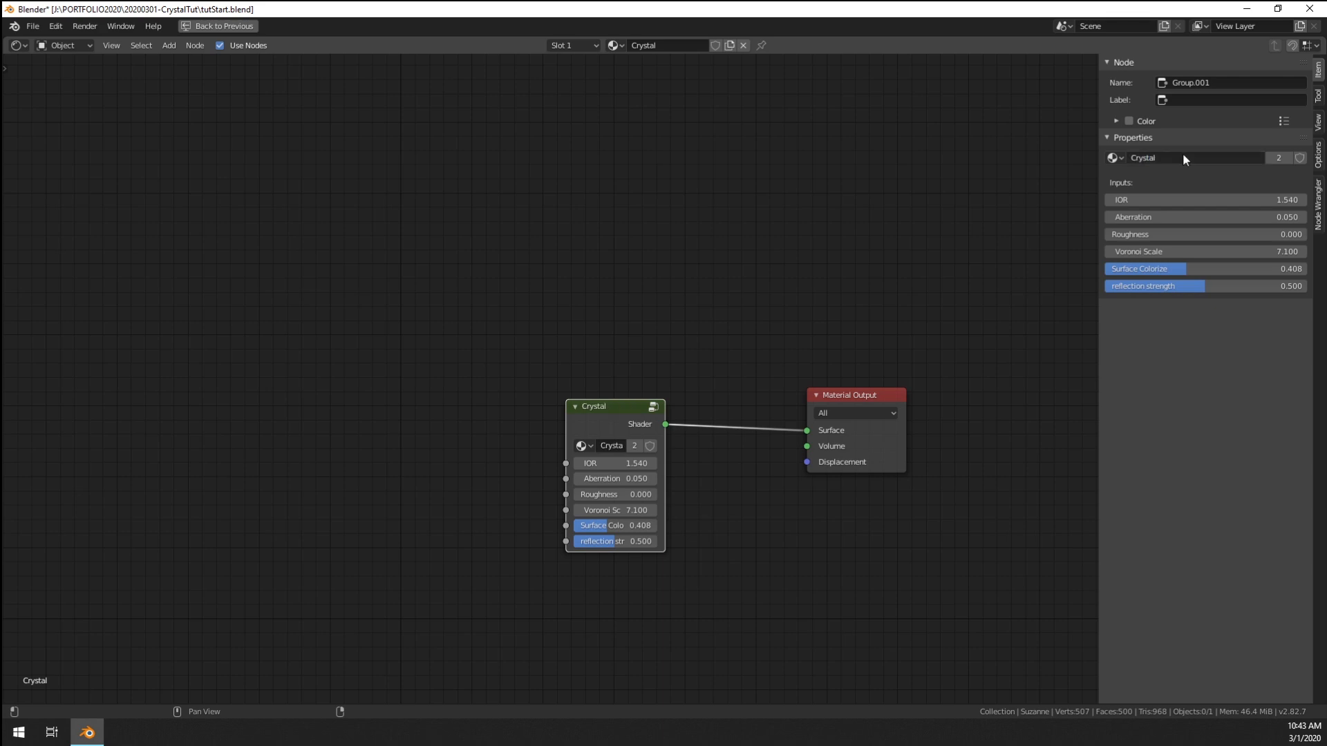
- Restore the full workspace layout and widen the Crystal group node so its input names fit
key("ctrl+space")
middle_click_drag(849, 274, 684, 311)
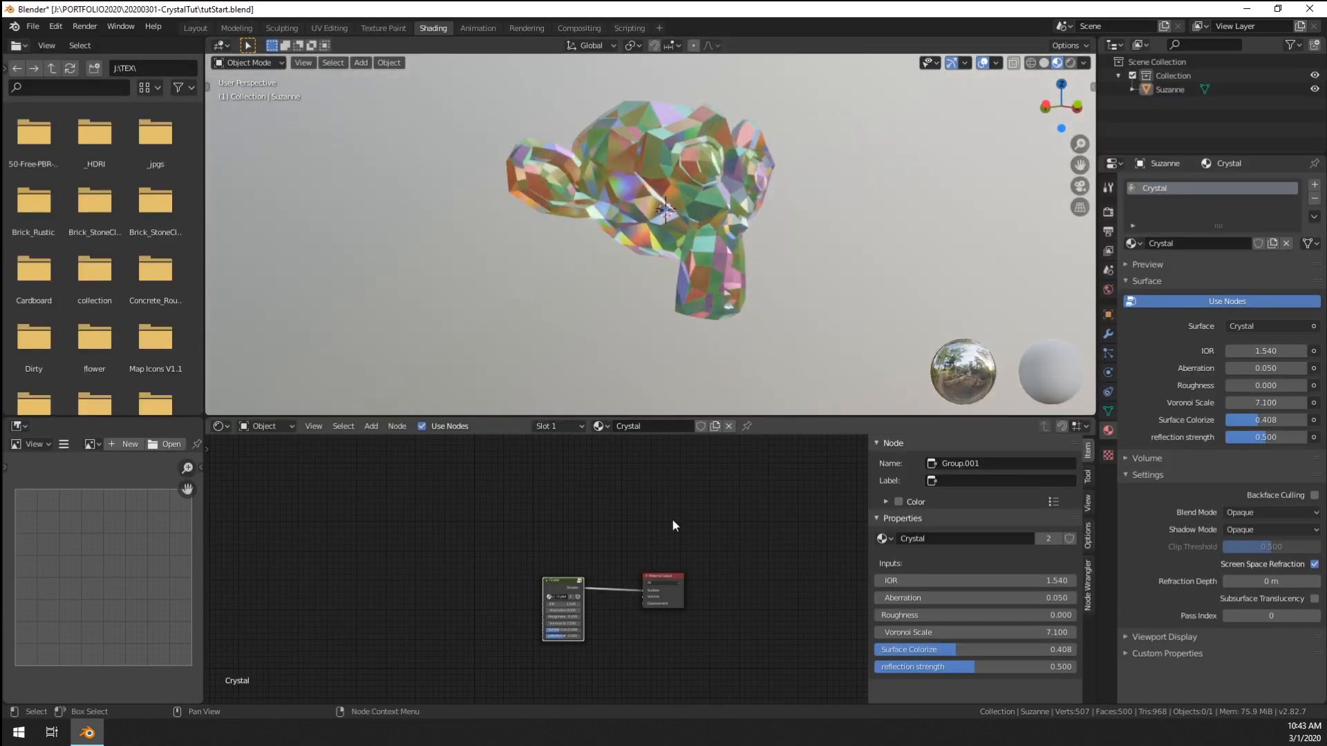
scroll(608, 608, "up", 4)
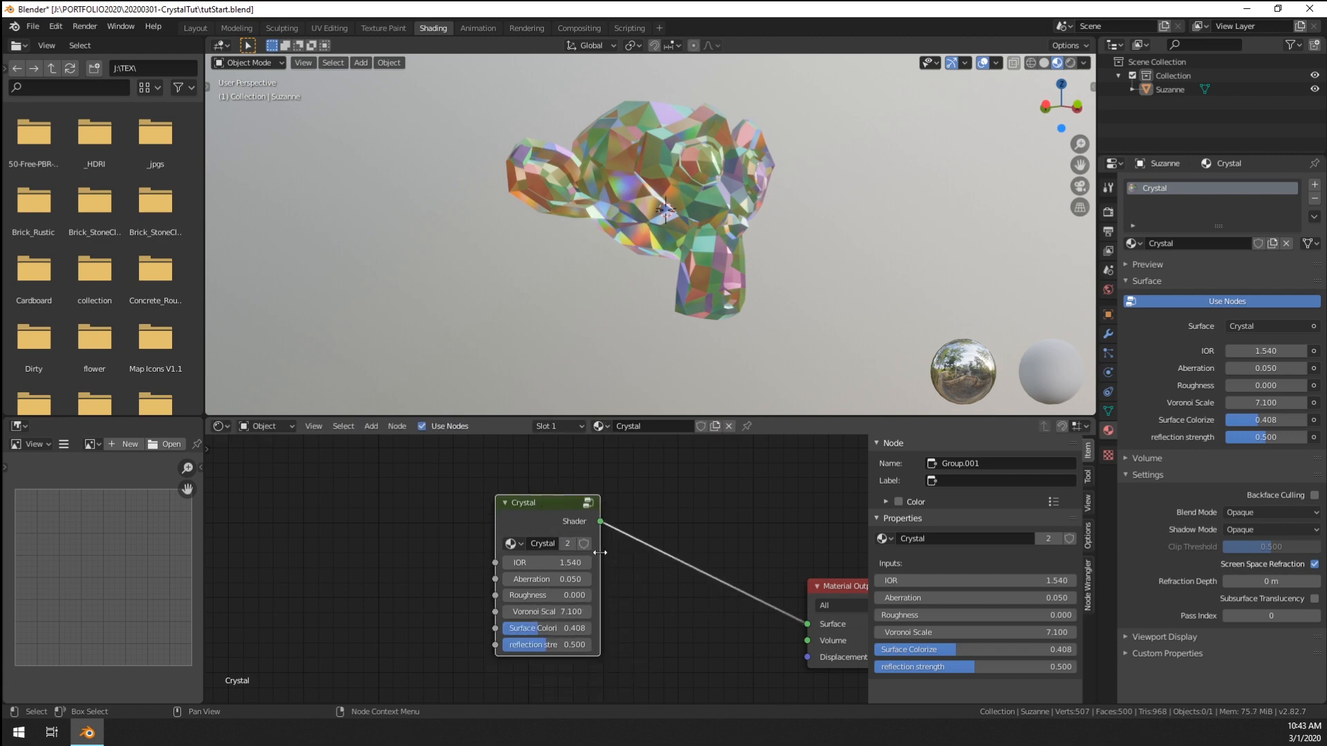
left_click_drag(600, 553, 654, 554)
- Set the Crystal node's IOR to 1.380, Aberration to 0.050, Roughness to 0.068 and Voronoi Scale to 2.600
scroll(646, 297, "up", 4)
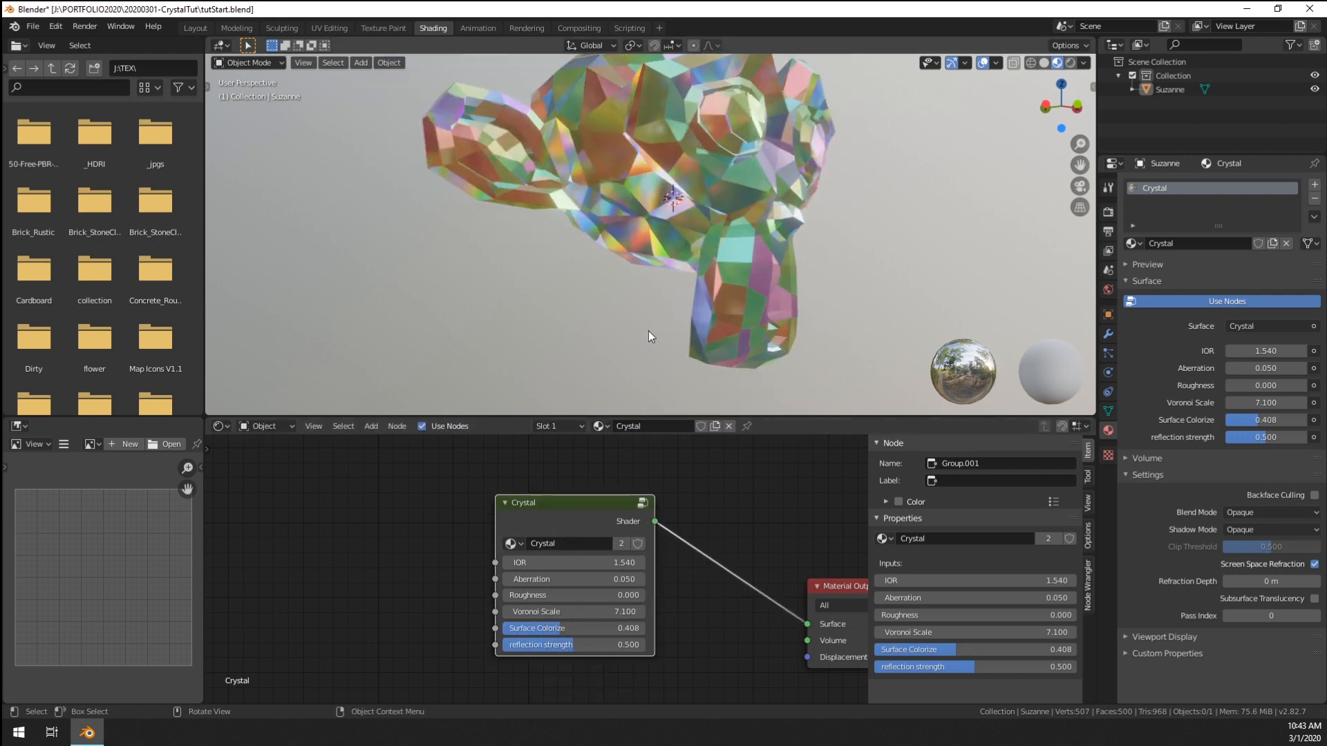
scroll(648, 331, "down", 1)
mouse_move(573, 563)
left_mouse_down()
mouse_move(546, 562)
mouse_move(586, 563)
left_mouse_up()
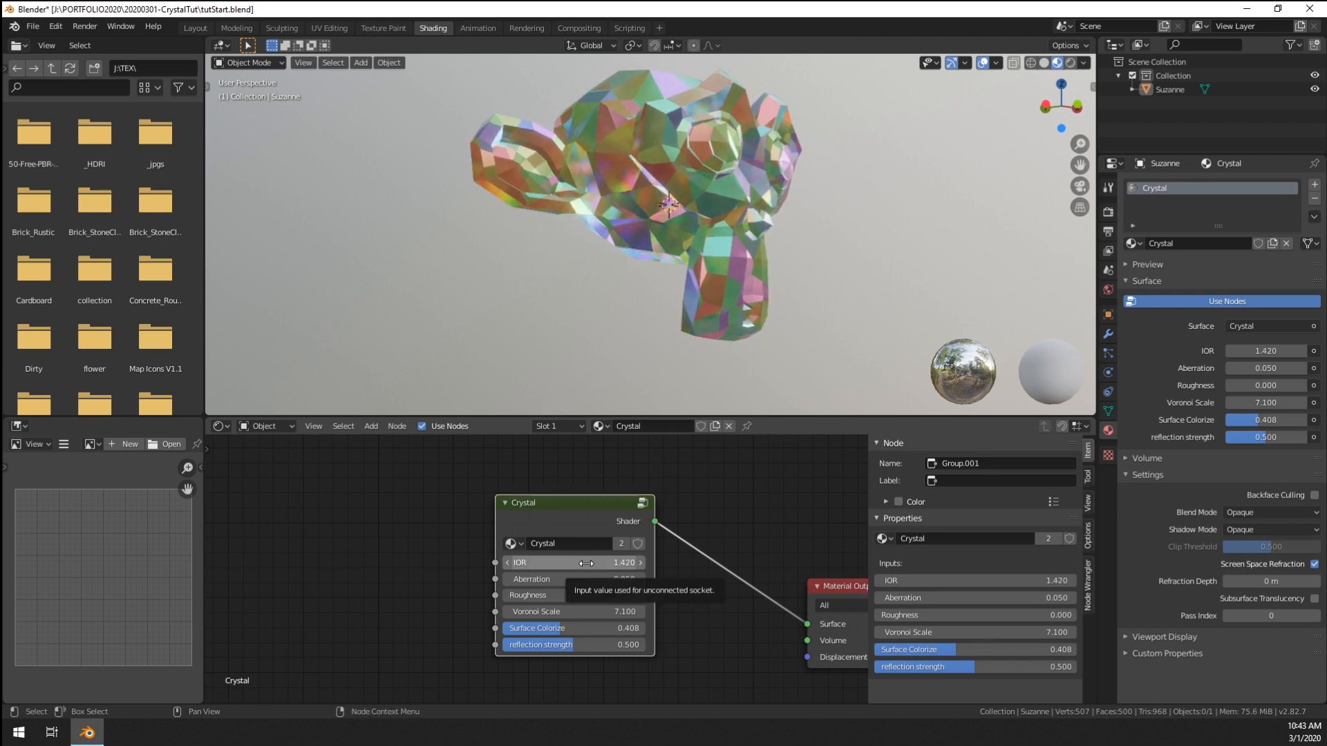
scroll(586, 563, "up", 1)
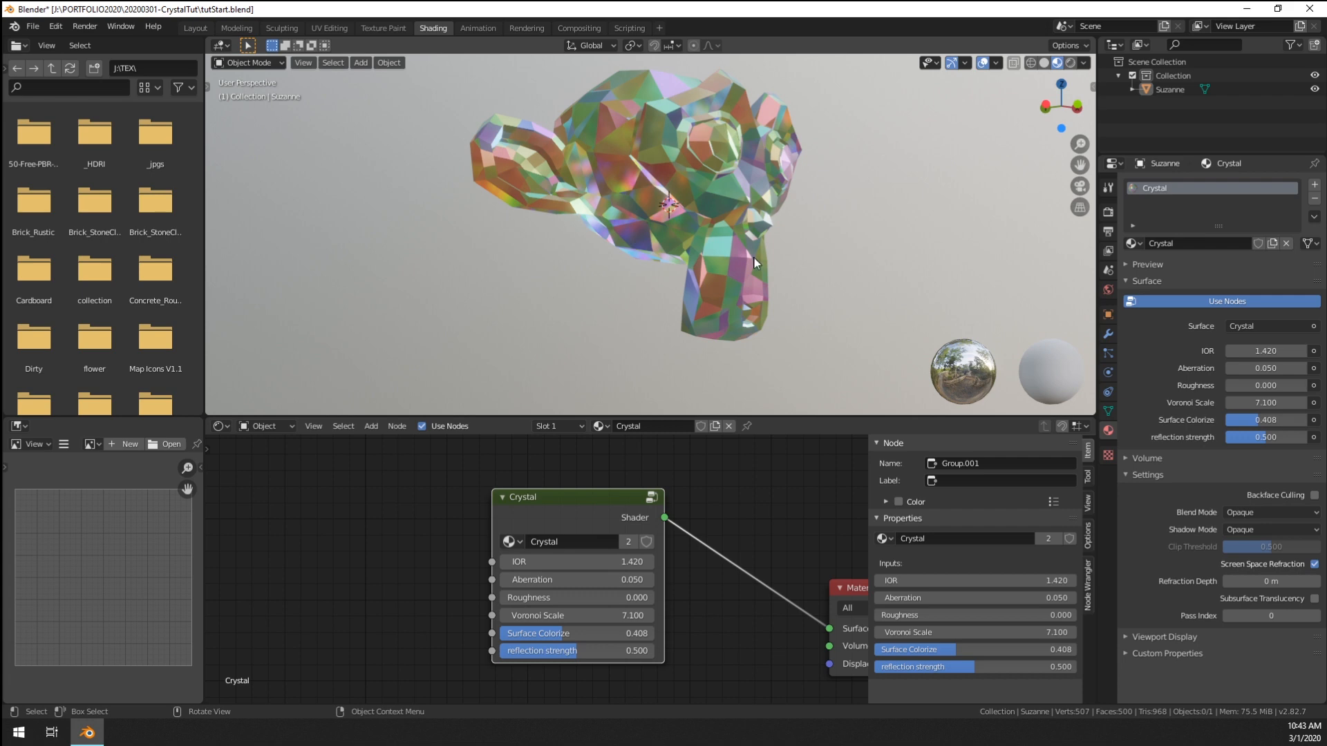
left_click_drag(587, 562, 549, 583)
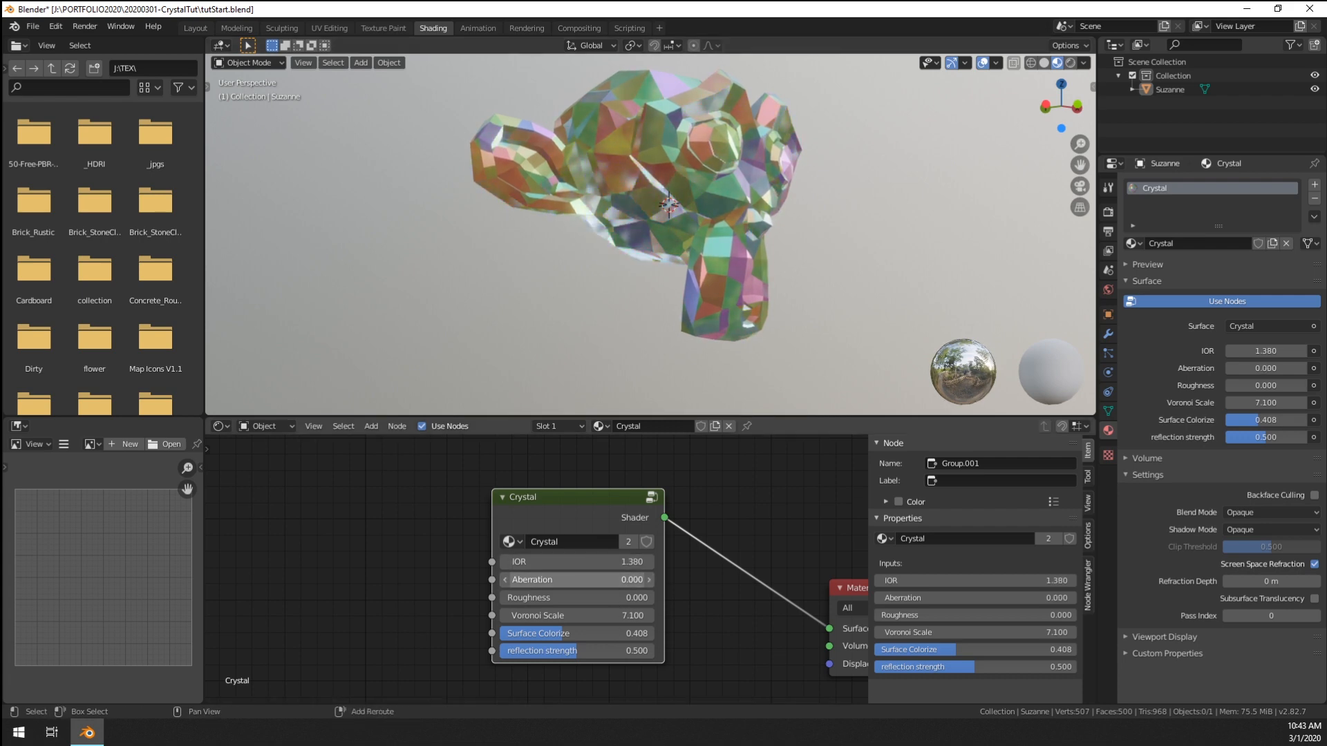
scroll(828, 205, "up", 1)
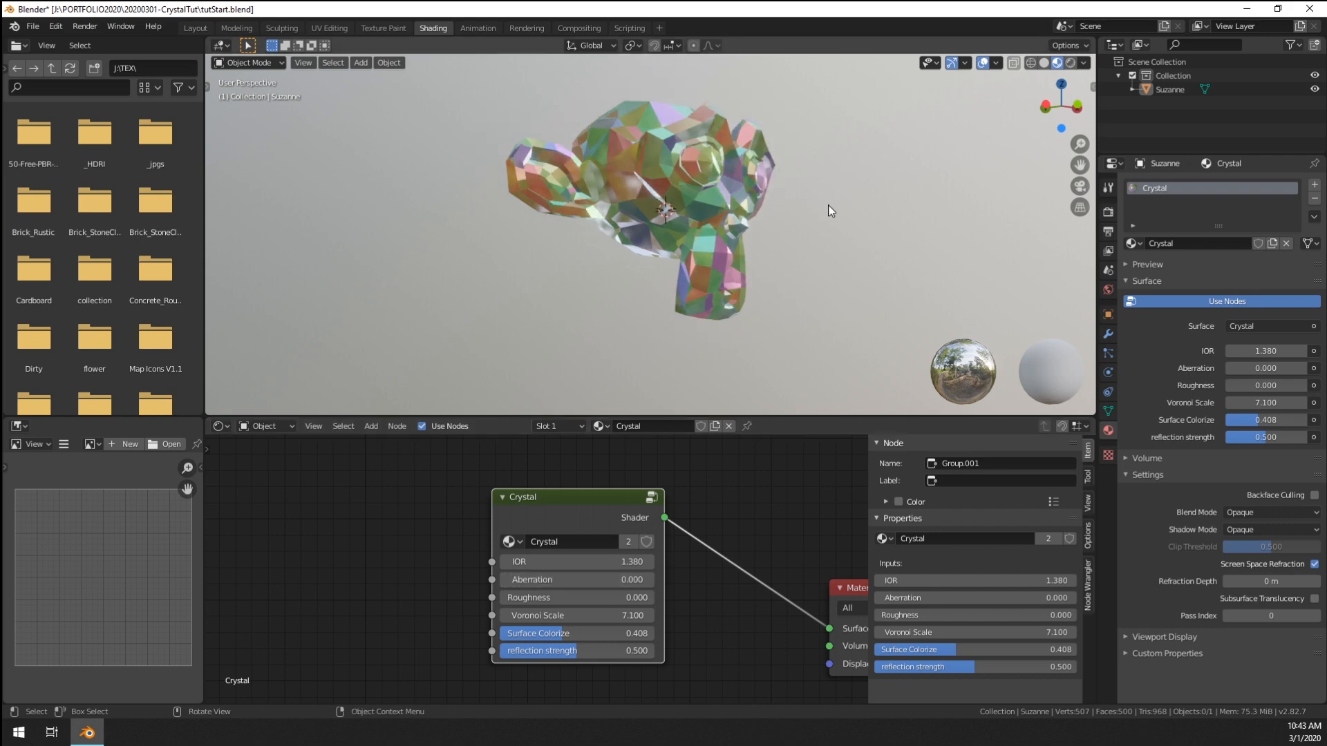
left_click_drag(576, 579, 450, 614)
middle_click_drag(691, 304, 554, 250)
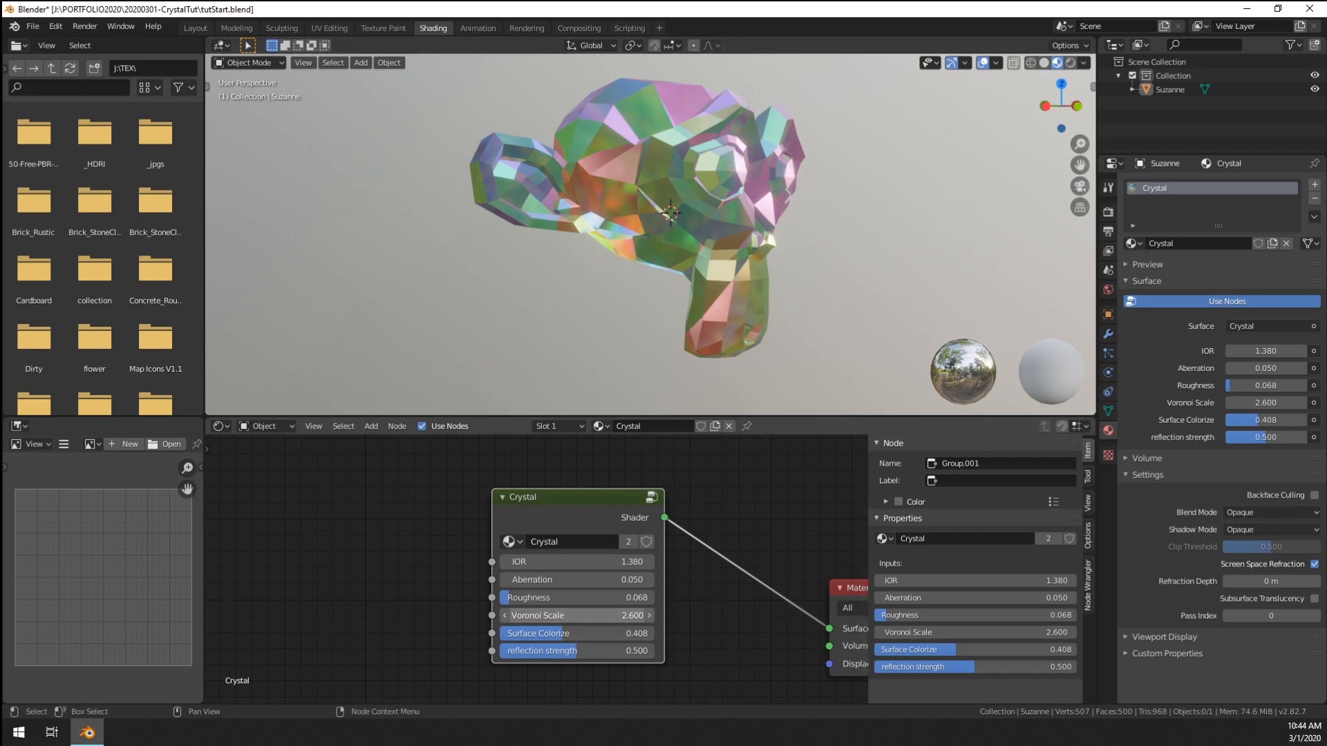
- Set the Crystal node's Voronoi Scale to 4.000, Surface Colorize to 0.747 and reflection strength to 0.552
left_click_drag(578, 615, 641, 631)
middle_click_drag(746, 242, 639, 280)
left_click_drag(640, 631, 629, 631)
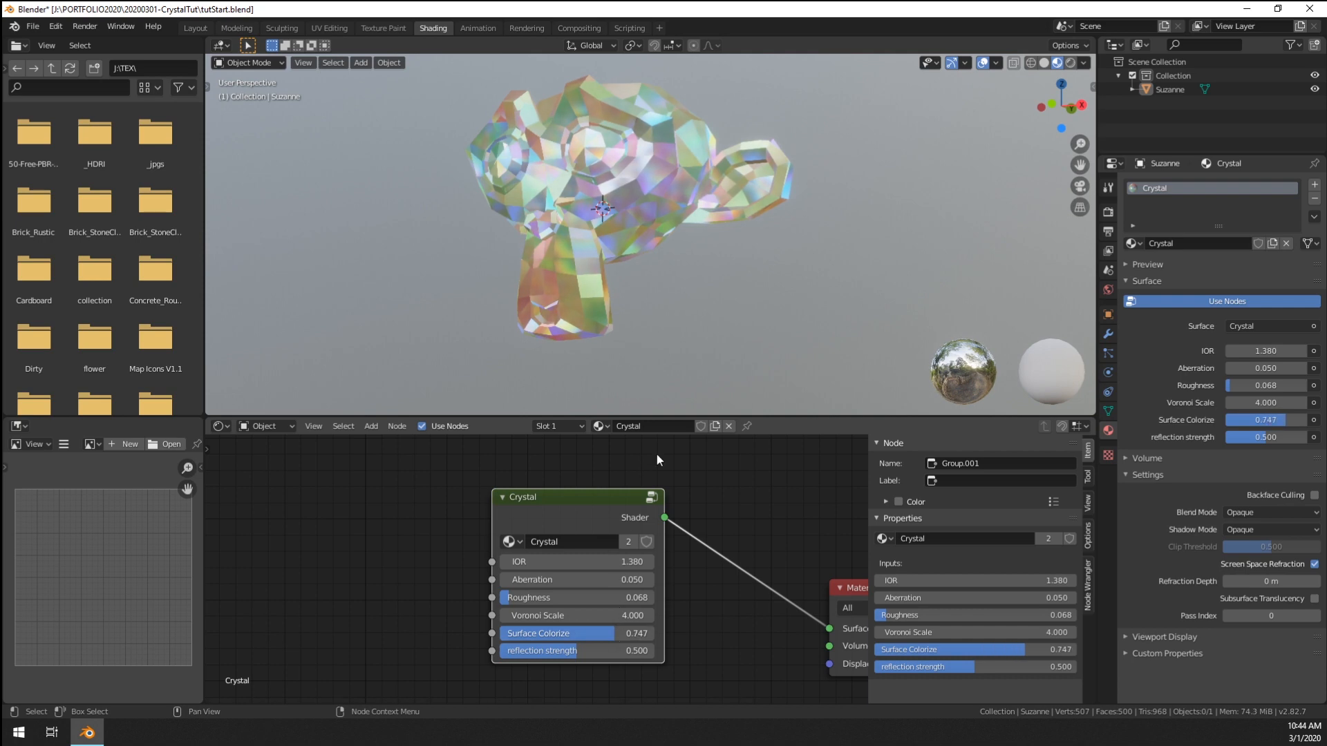
mouse_move(646, 651)
left_mouse_down()
mouse_move(569, 651)
mouse_move(661, 651)
left_mouse_up()
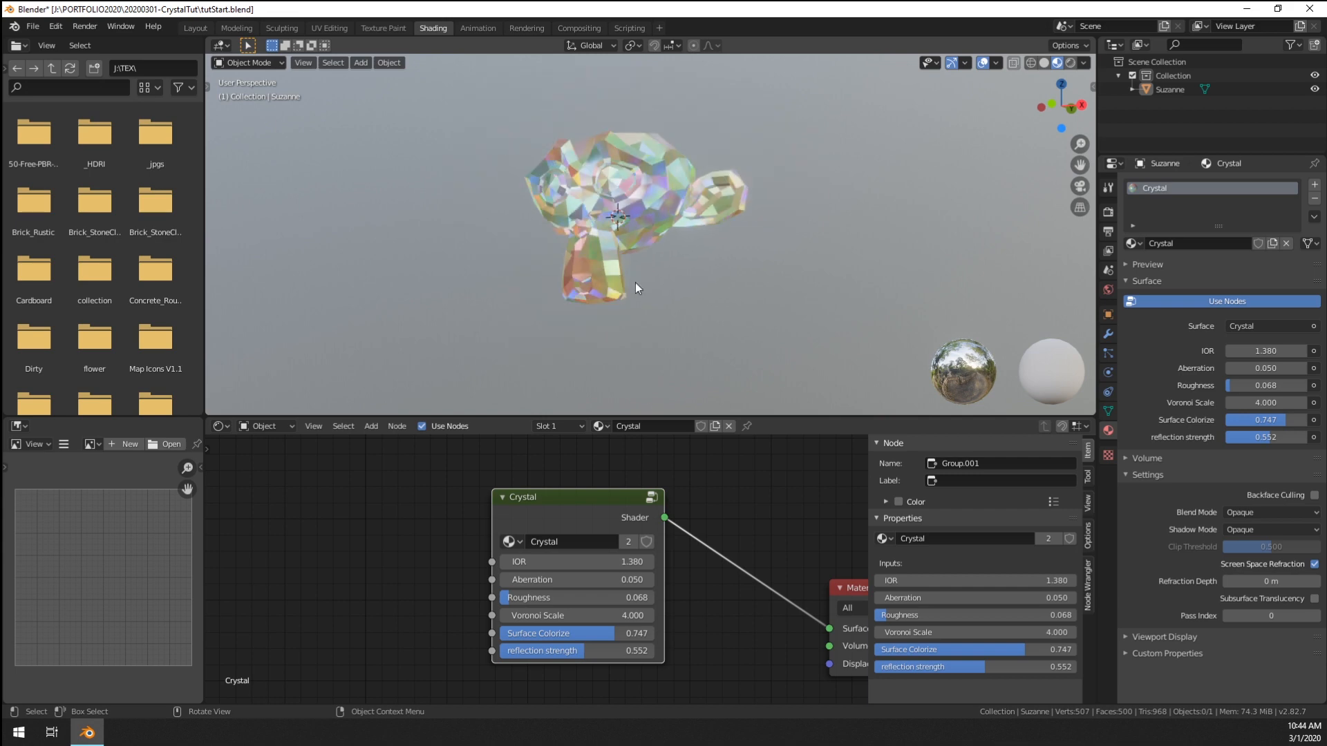
- Show the scene's render settings and examine the crystal material on Suzanne from several angles
middle_click_drag(620, 196, 912, 243)
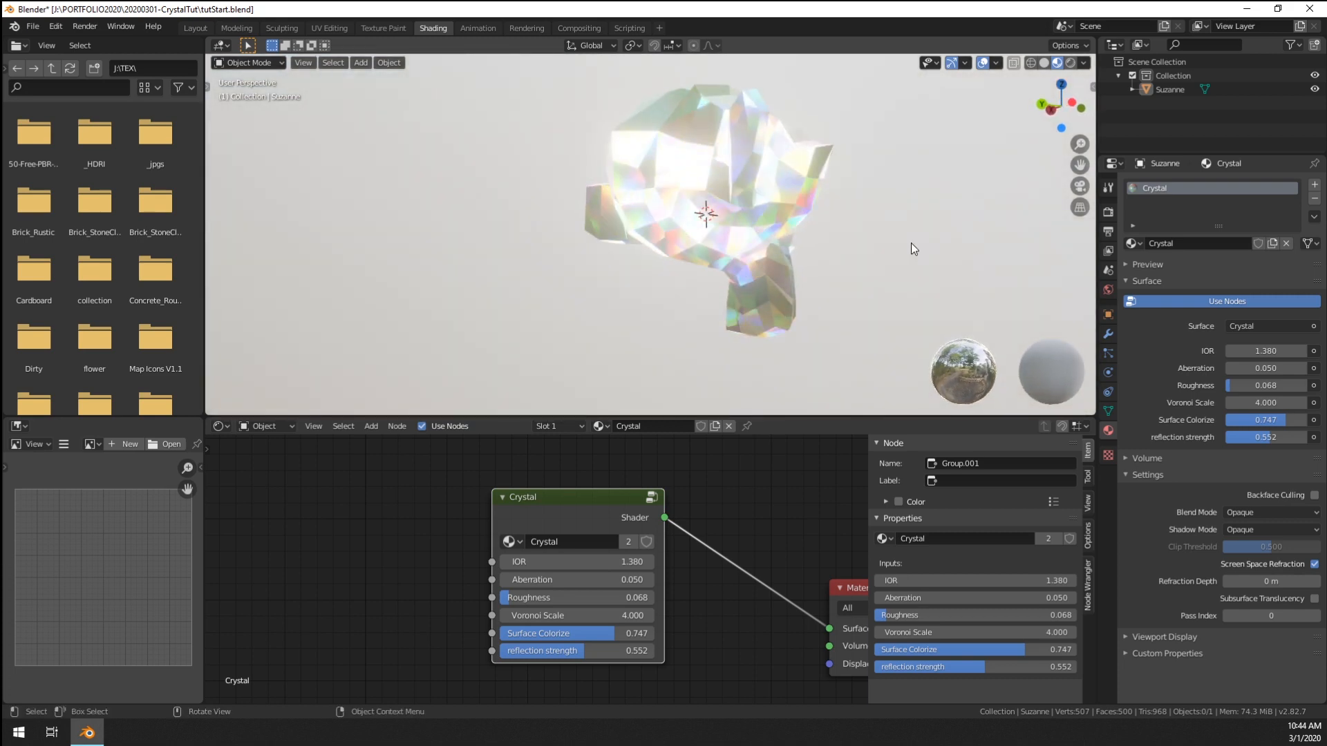
left_click(1107, 214)
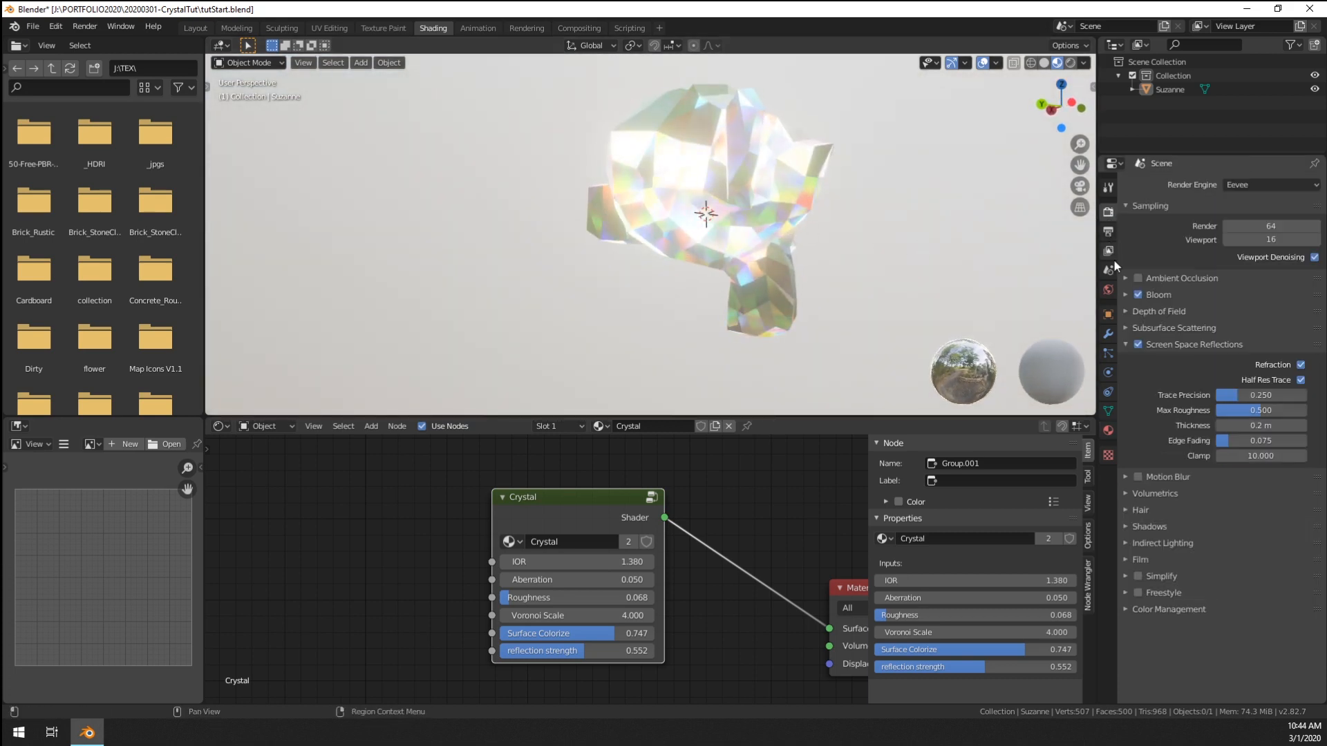
middle_click_drag(673, 218, 856, 241)
mouse_move(736, 225)
middle_mouse_down()
mouse_move(808, 235)
mouse_move(758, 224)
mouse_move(721, 255)
mouse_move(734, 252)
middle_mouse_up()
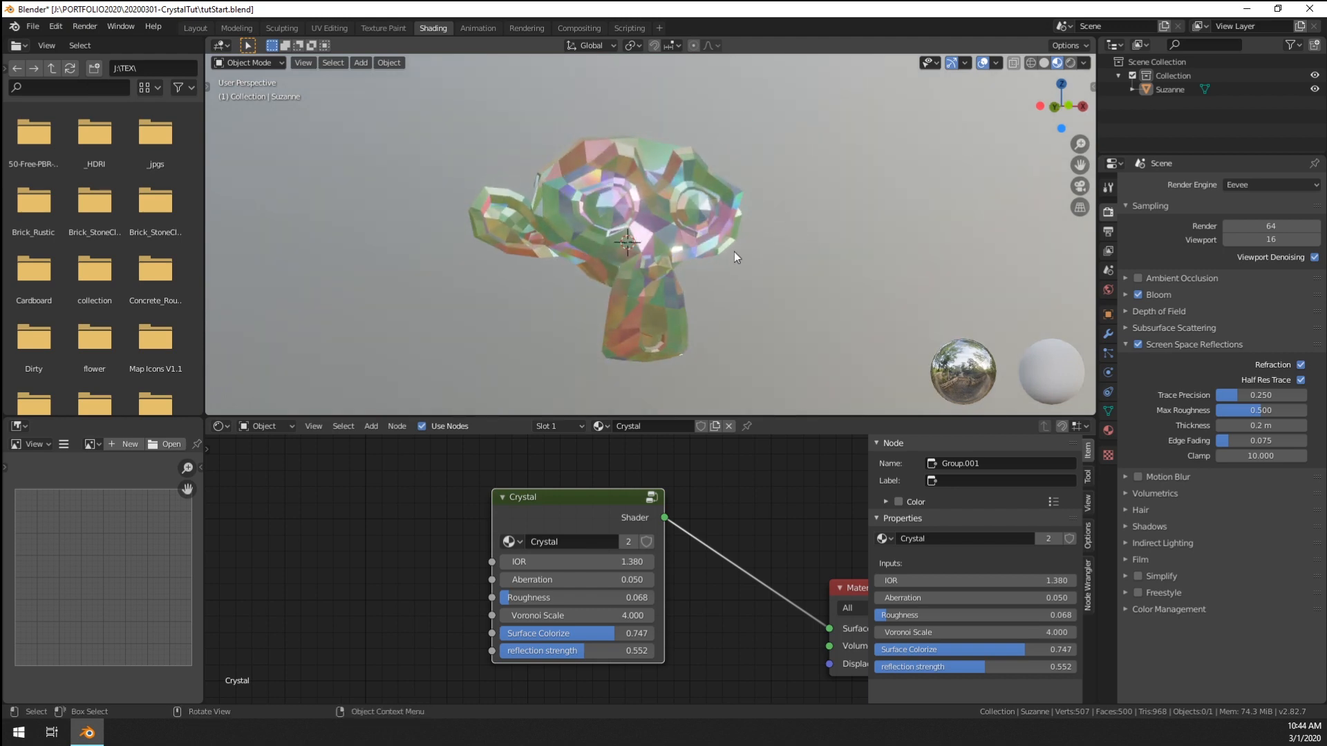